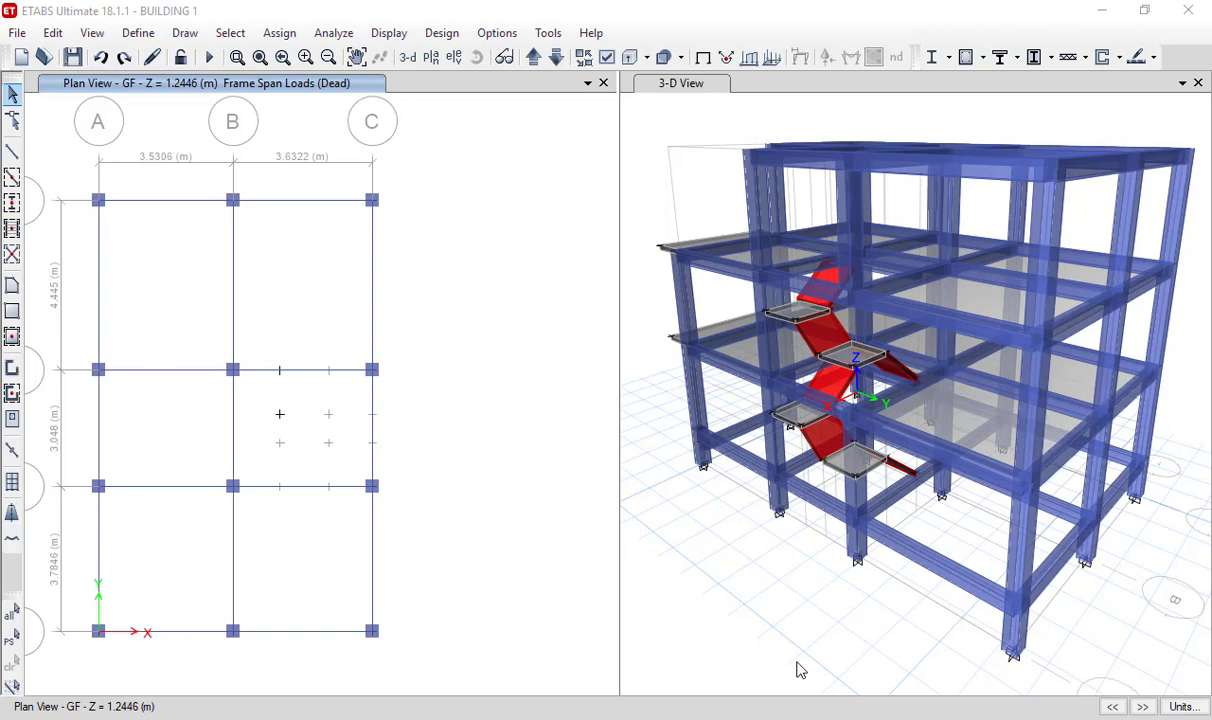
- Switch to the AutoCAD drawing and locate the outer wall along grid 4 in the floor plan with the Kitchen/Dining room
key(alt+Tab)
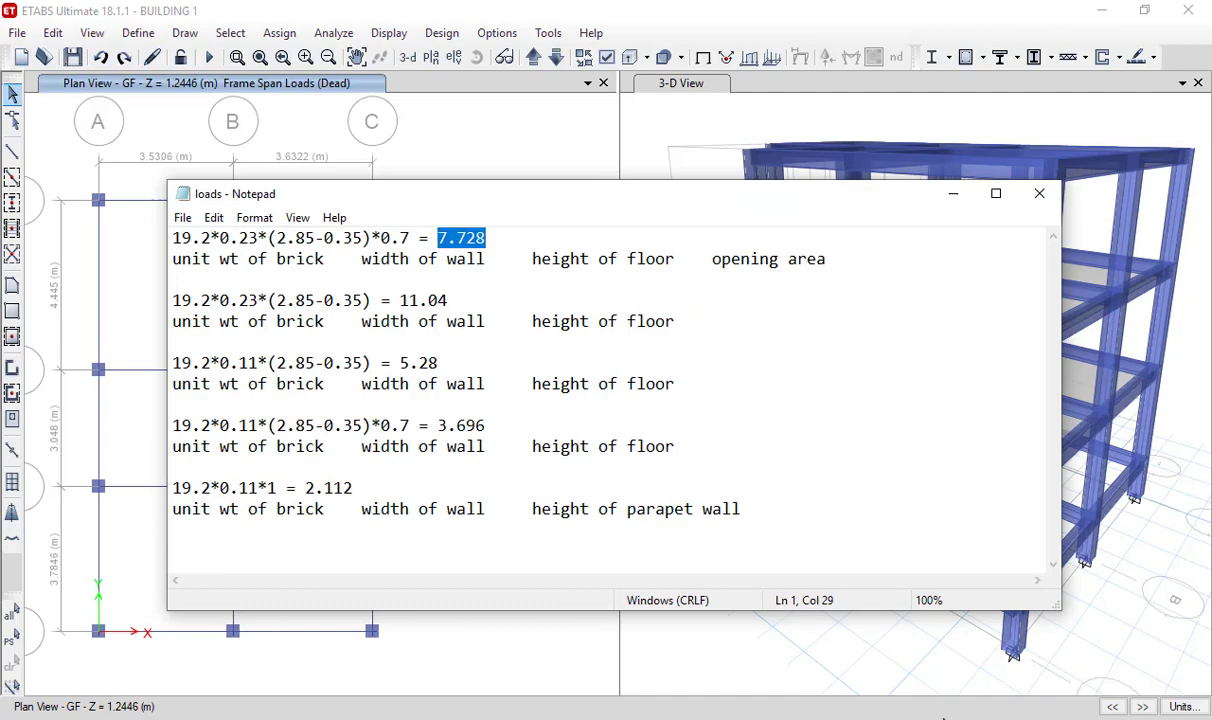
key(alt+Tab)
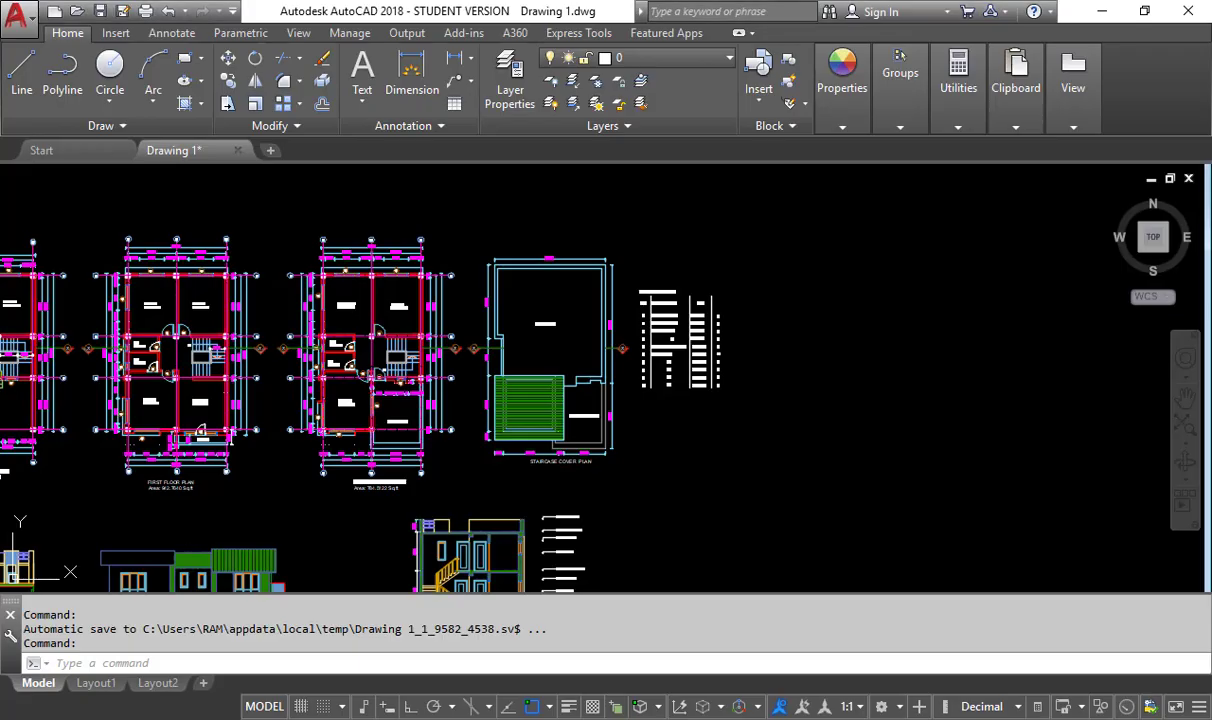
middle_drag(411, 384, 831, 317)
scroll(400, 420, up, 5)
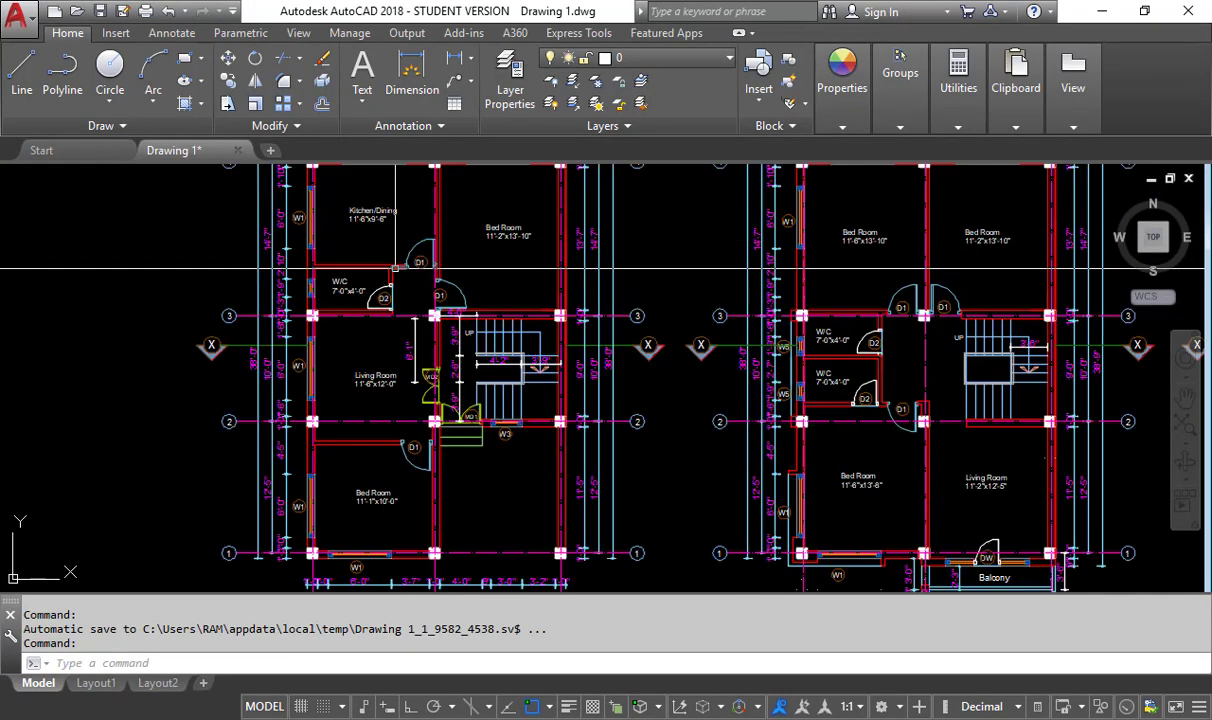
scroll(400, 450, down, 2)
scroll(392, 530, up, 4)
scroll(400, 520, down, 3)
middle_drag(418, 318, 381, 463)
scroll(453, 190, up, 8)
middle_drag(455, 187, 376, 334)
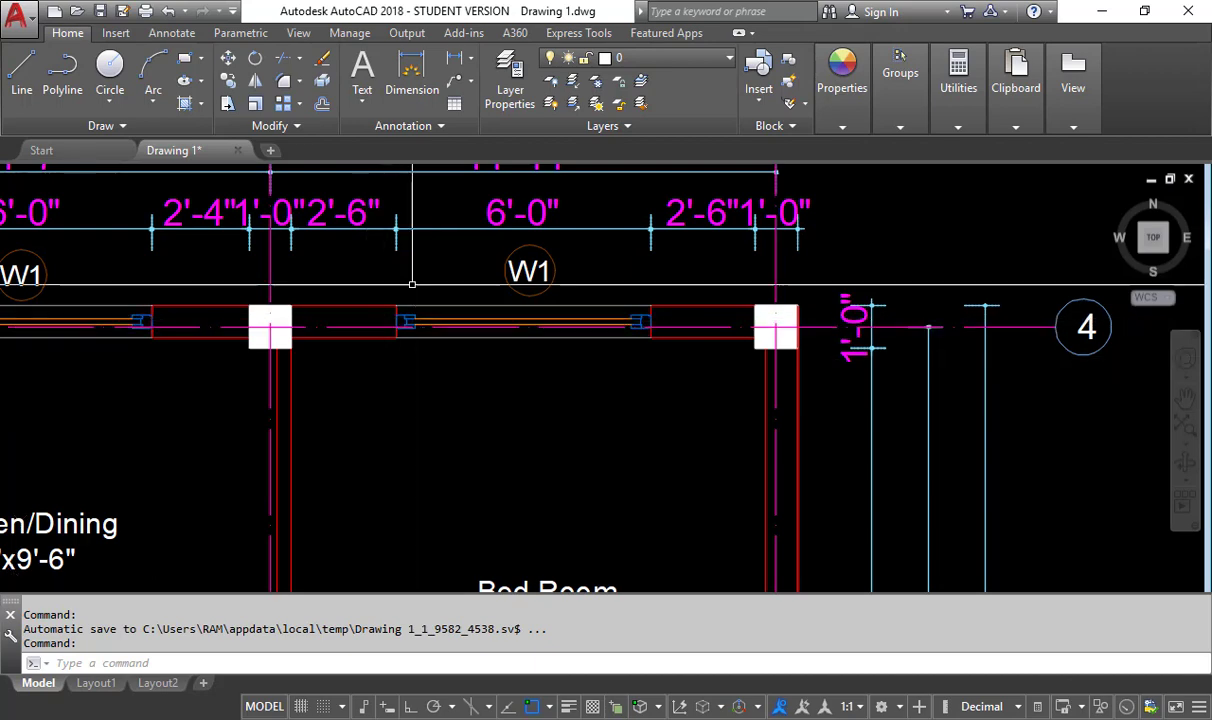
- Examine the walls, columns and W1 window openings around the Bed Room along grid 4
scroll(285, 348, up, 5)
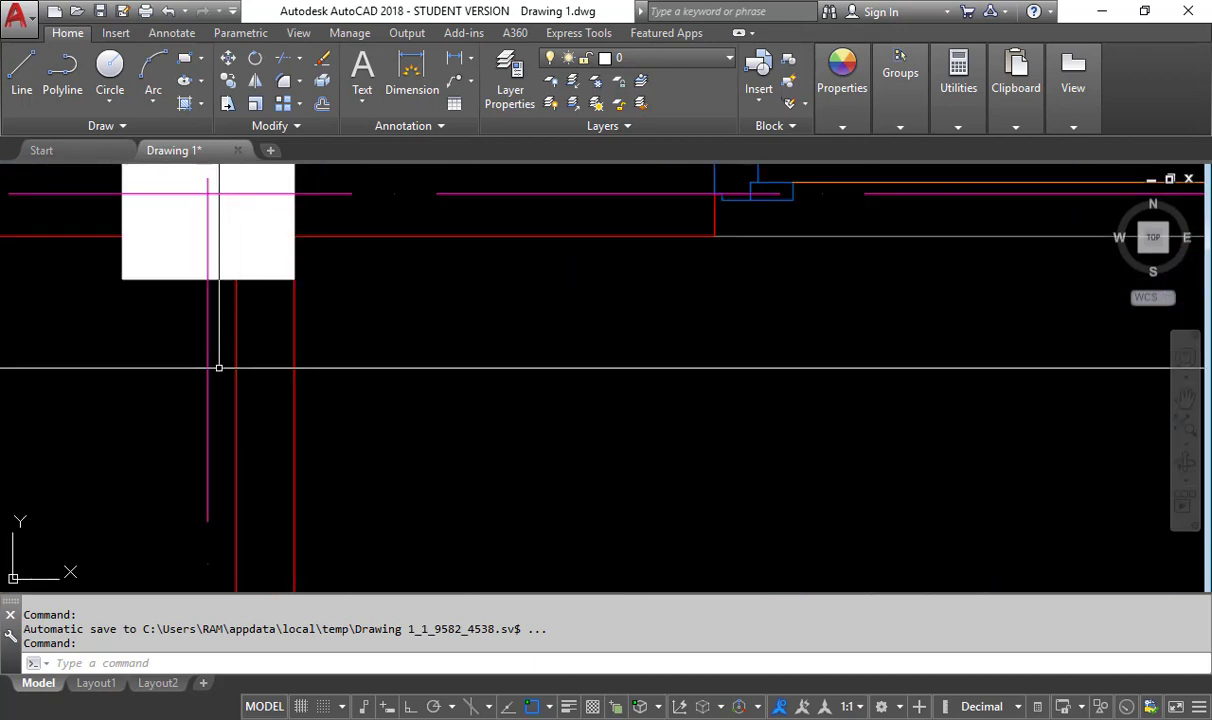
scroll(427, 291, down, 5)
scroll(427, 291, down, 5)
scroll(441, 300, up, 5)
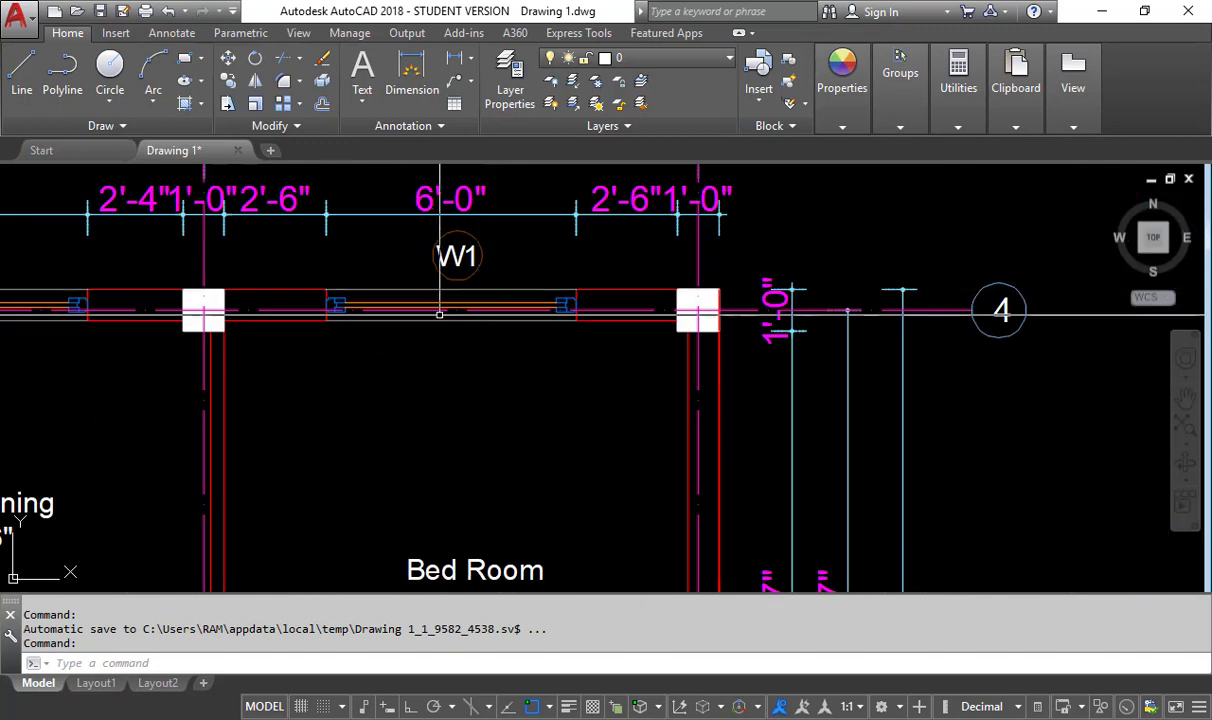
scroll(407, 291, down, 2)
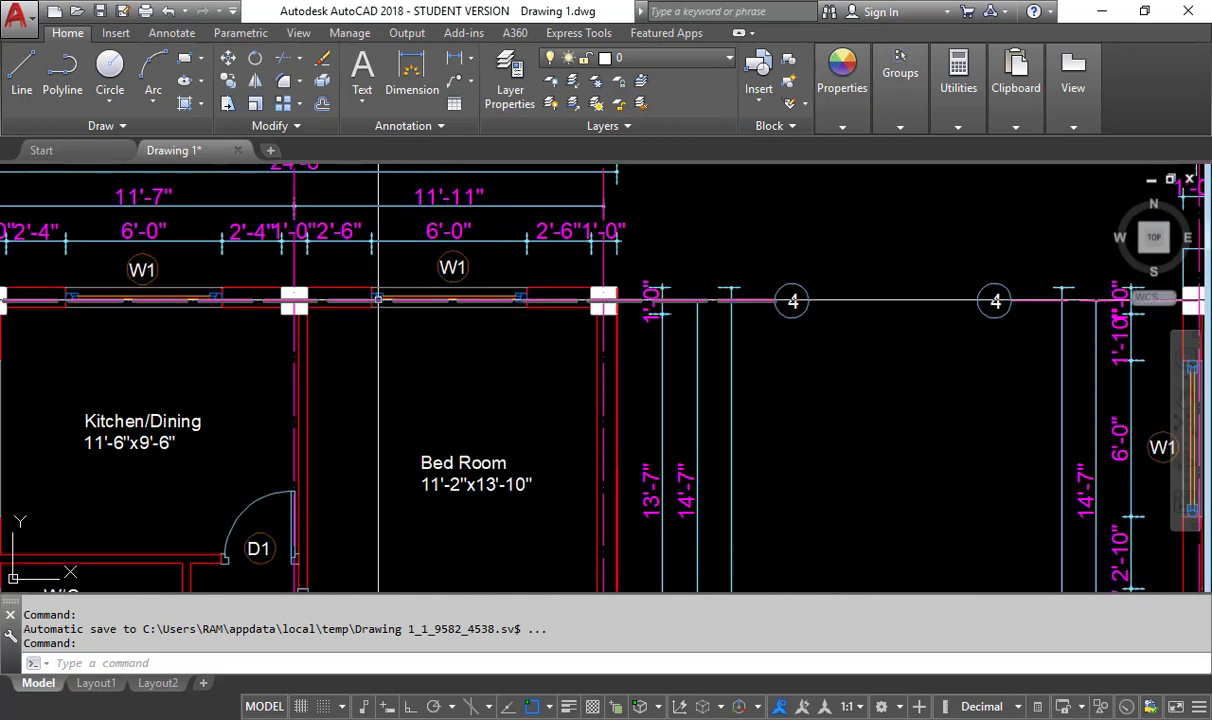
scroll(388, 274, up, 2)
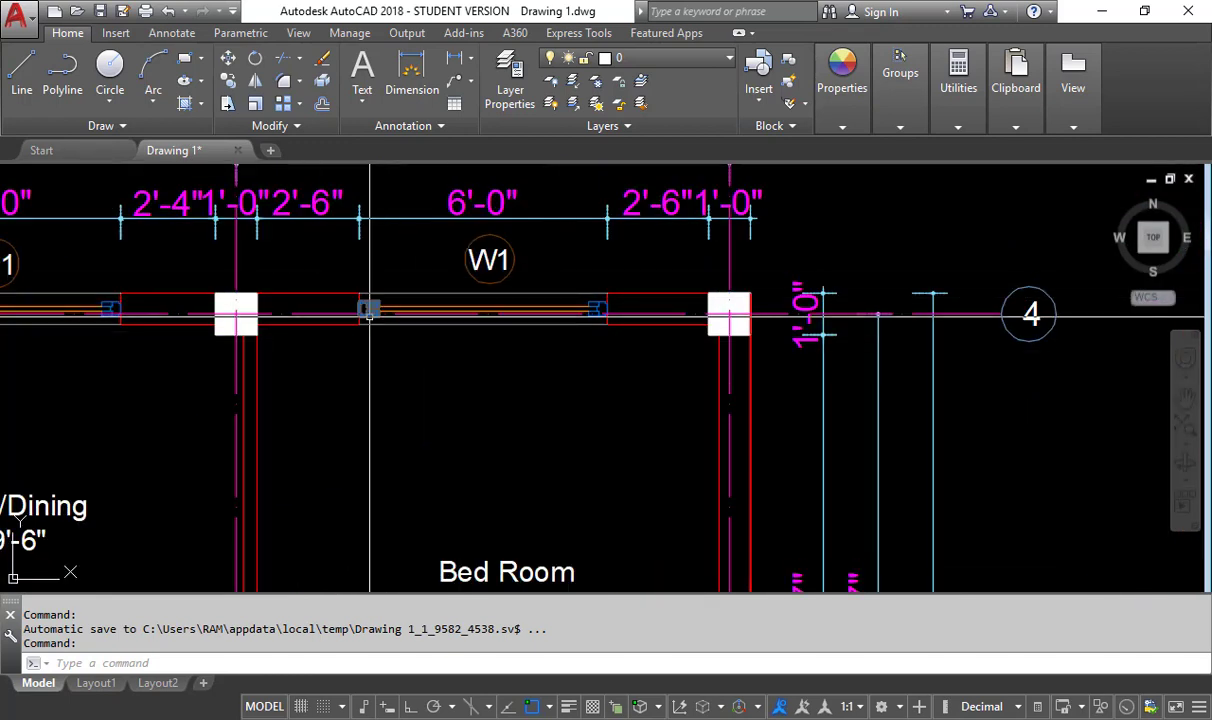
scroll(386, 266, down, 2)
middle_drag(524, 362, 442, 282)
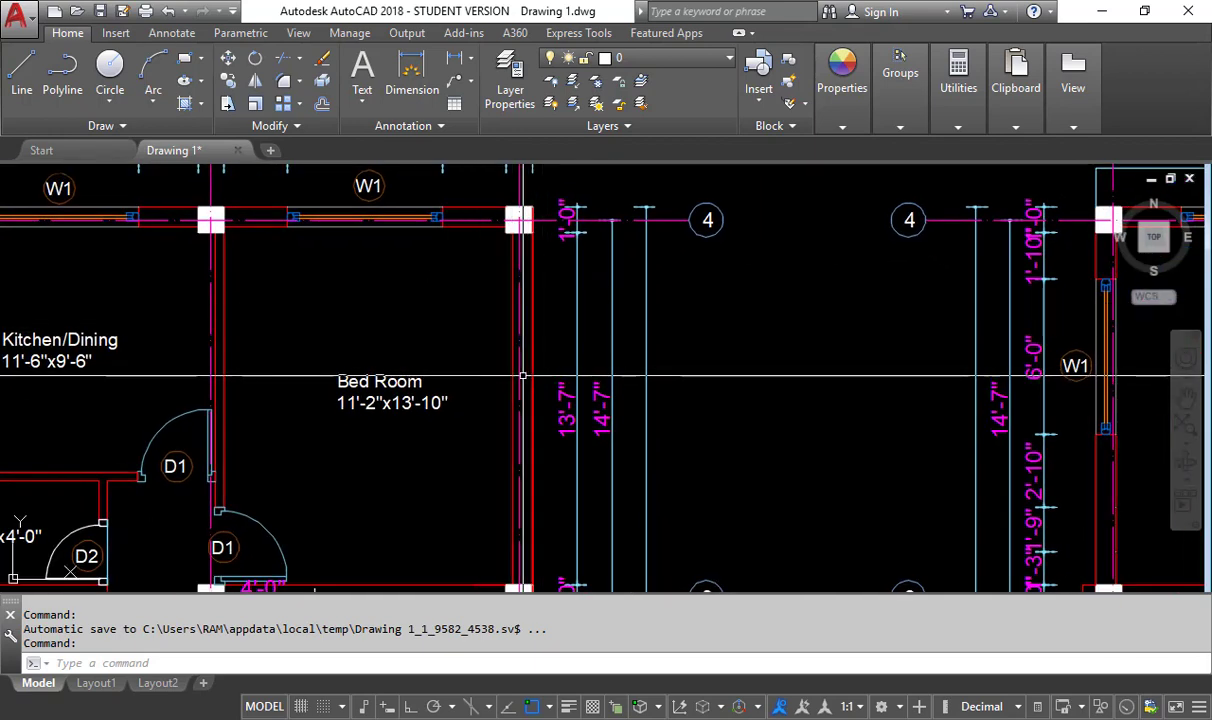
- Review the Notepad load calculation for the 0.23 m wall with openings and compare it with the W1 window wall in AutoCAD
key(alt+Tab)
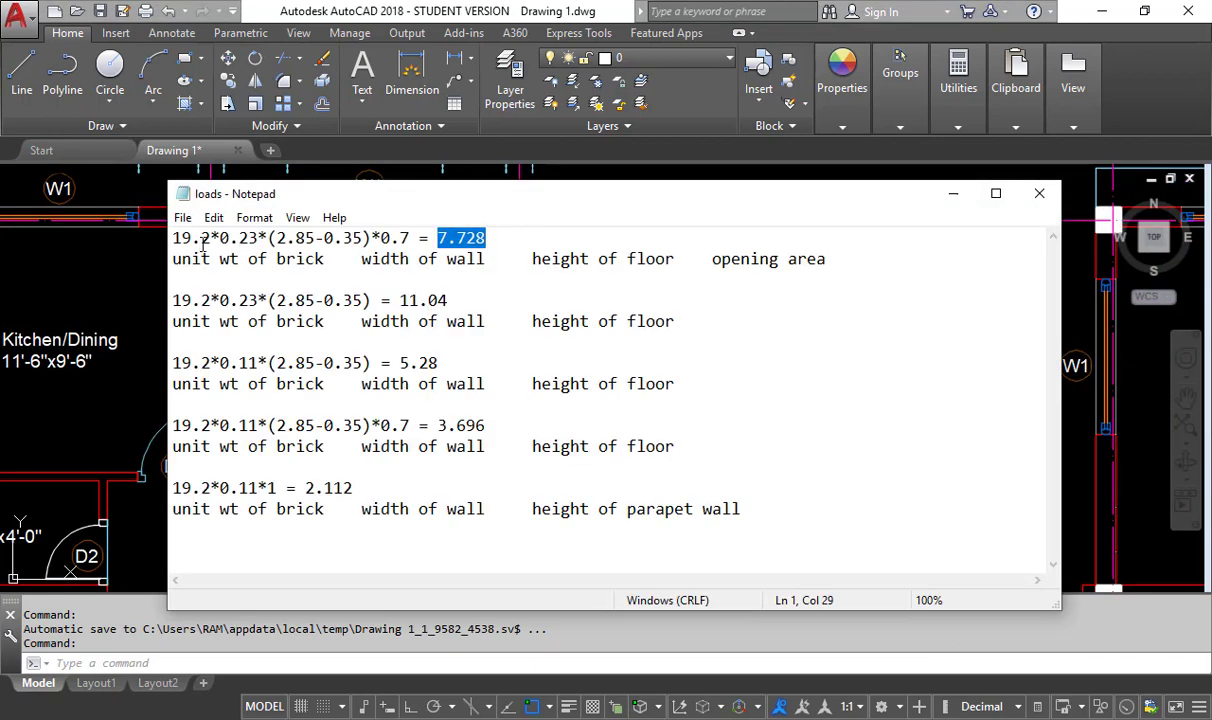
click(211, 241)
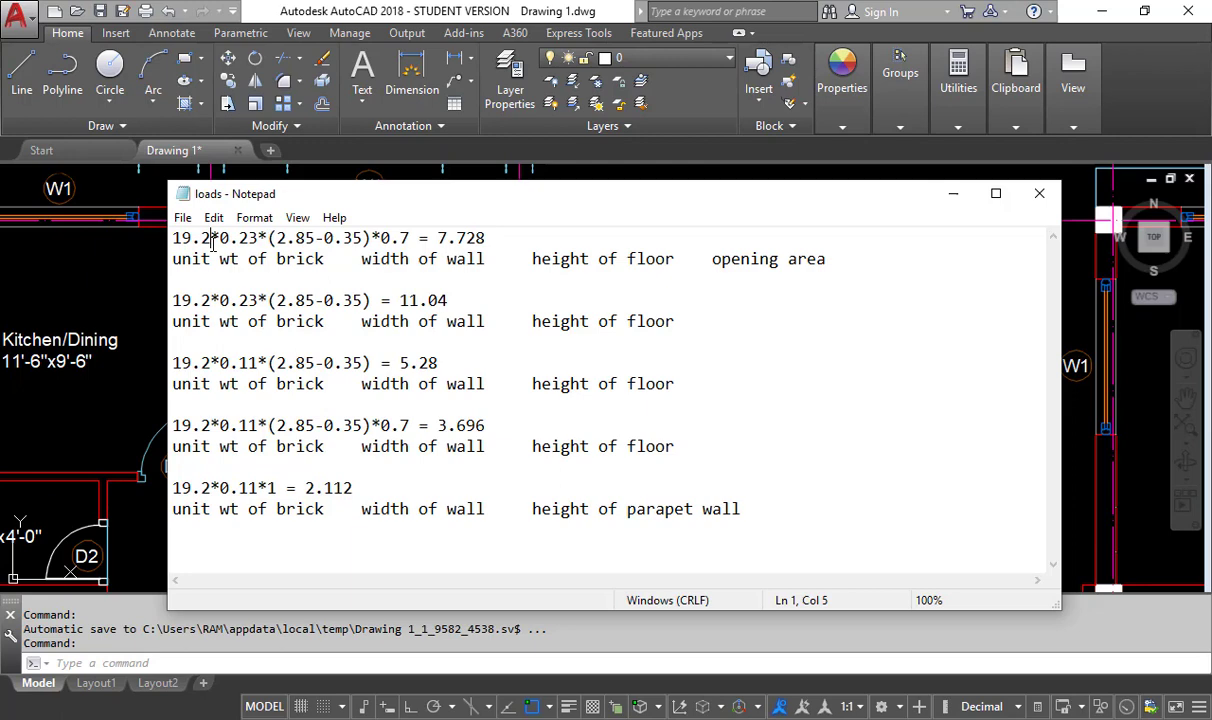
click(21, 278)
middle_drag(194, 319, 239, 374)
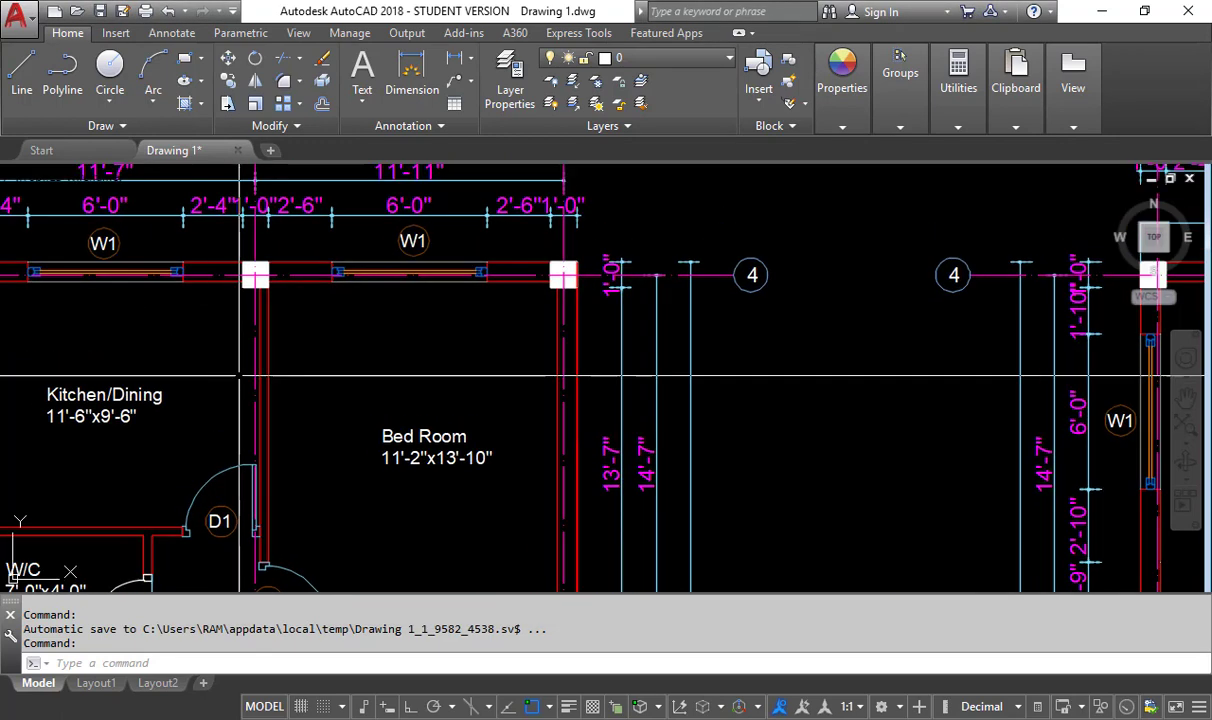
scroll(413, 243, up, 1)
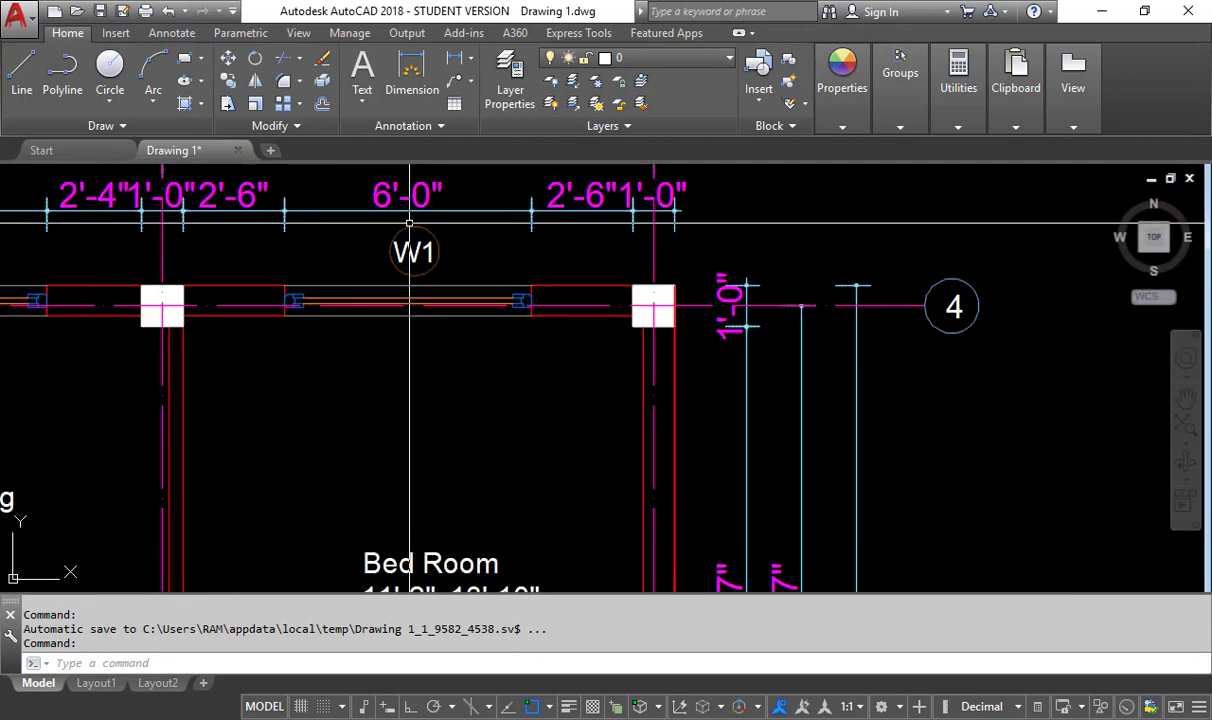
scroll(410, 368, down, 1)
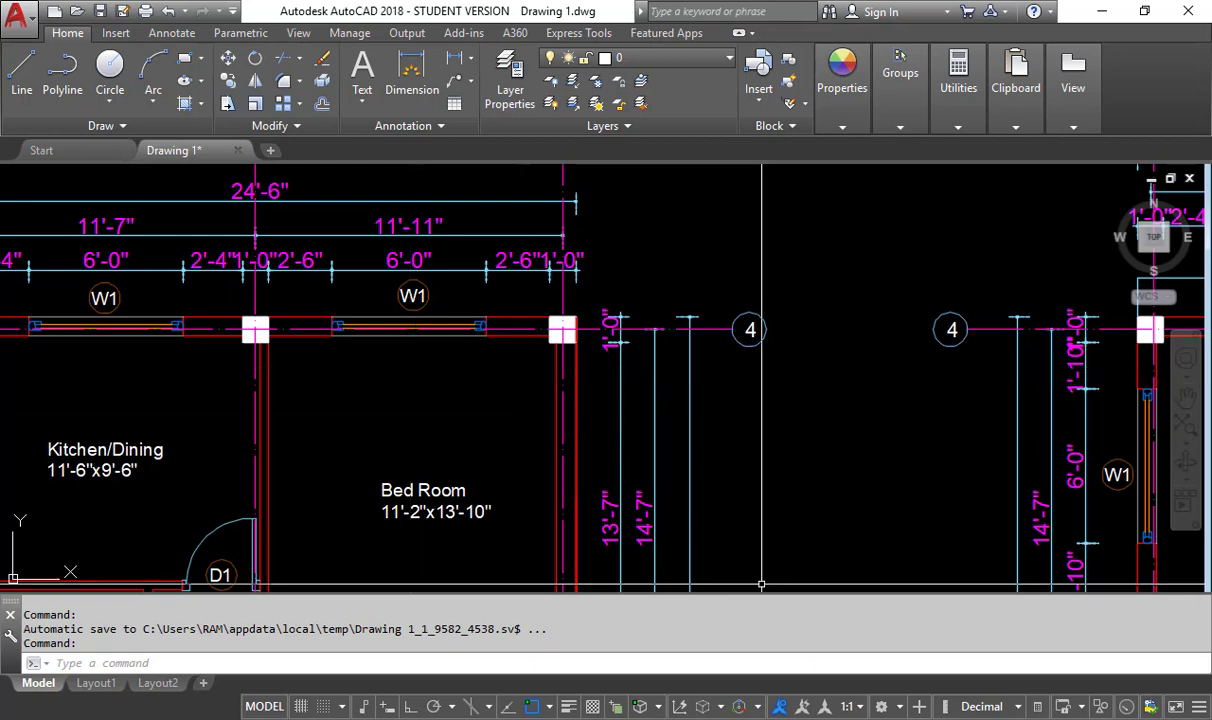
- Review the Notepad load calculation for the 0.23 m wall without openings, then inspect the inner Bed Room wall in AutoCAD
key(alt+Tab)
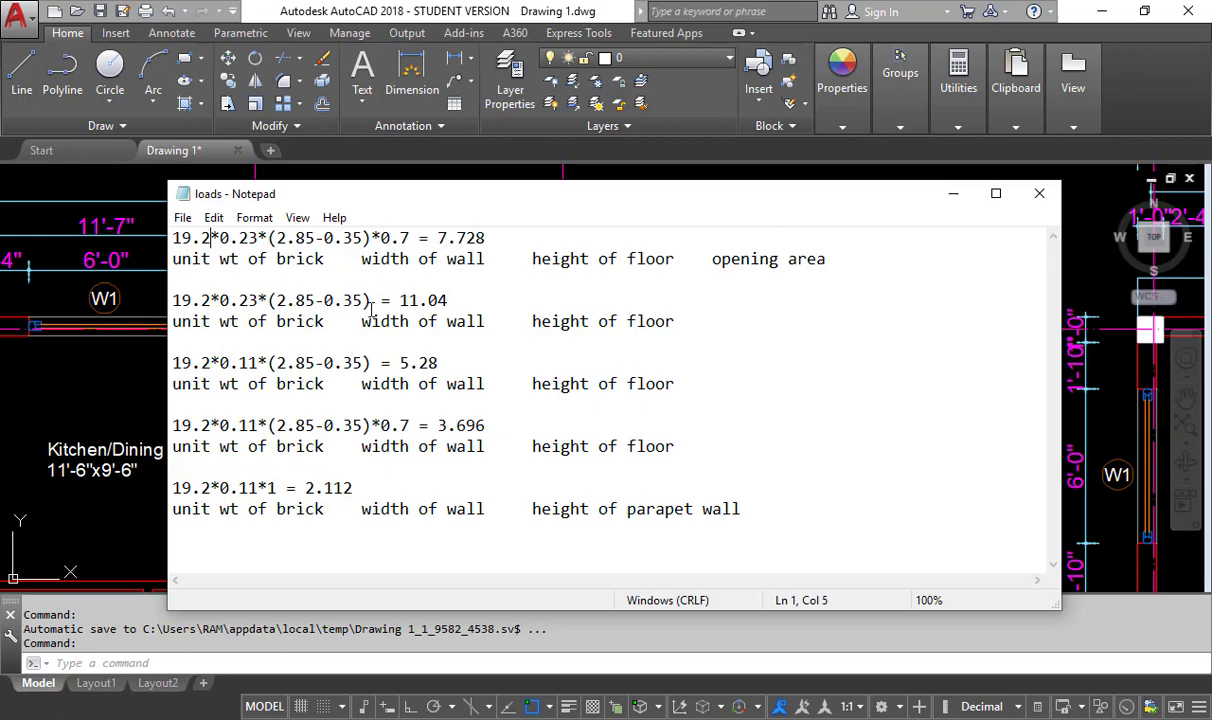
drag(449, 300, 402, 307)
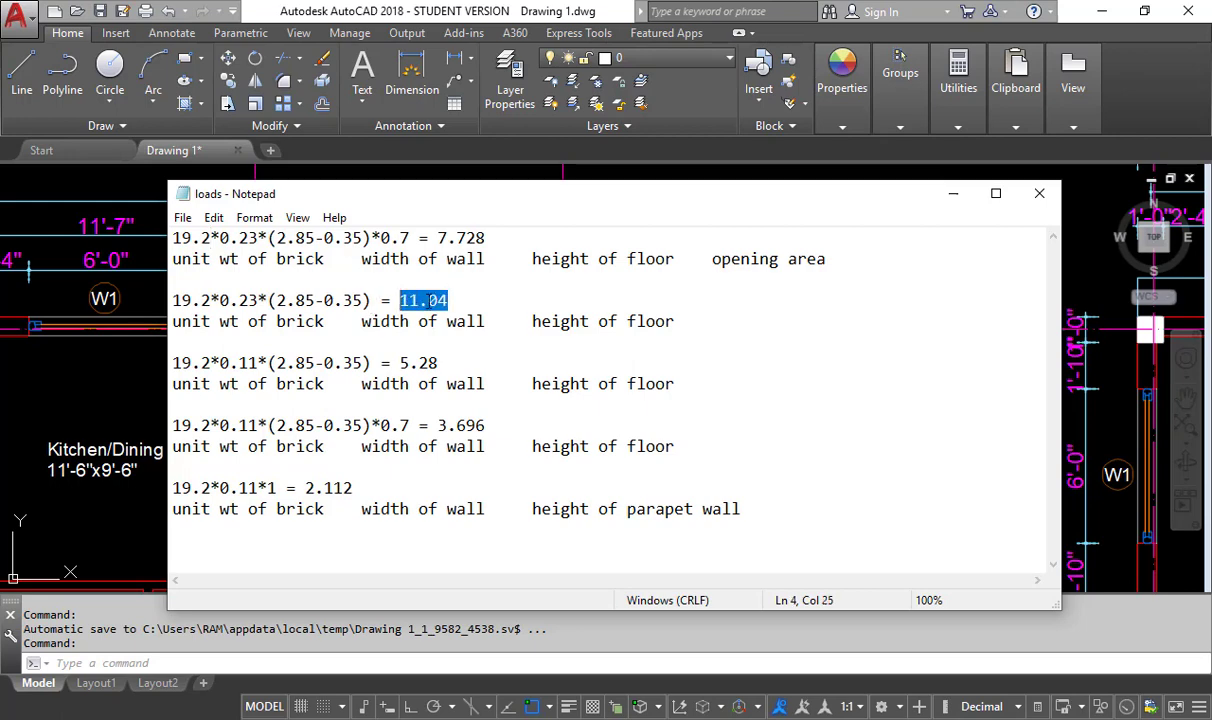
click(242, 370)
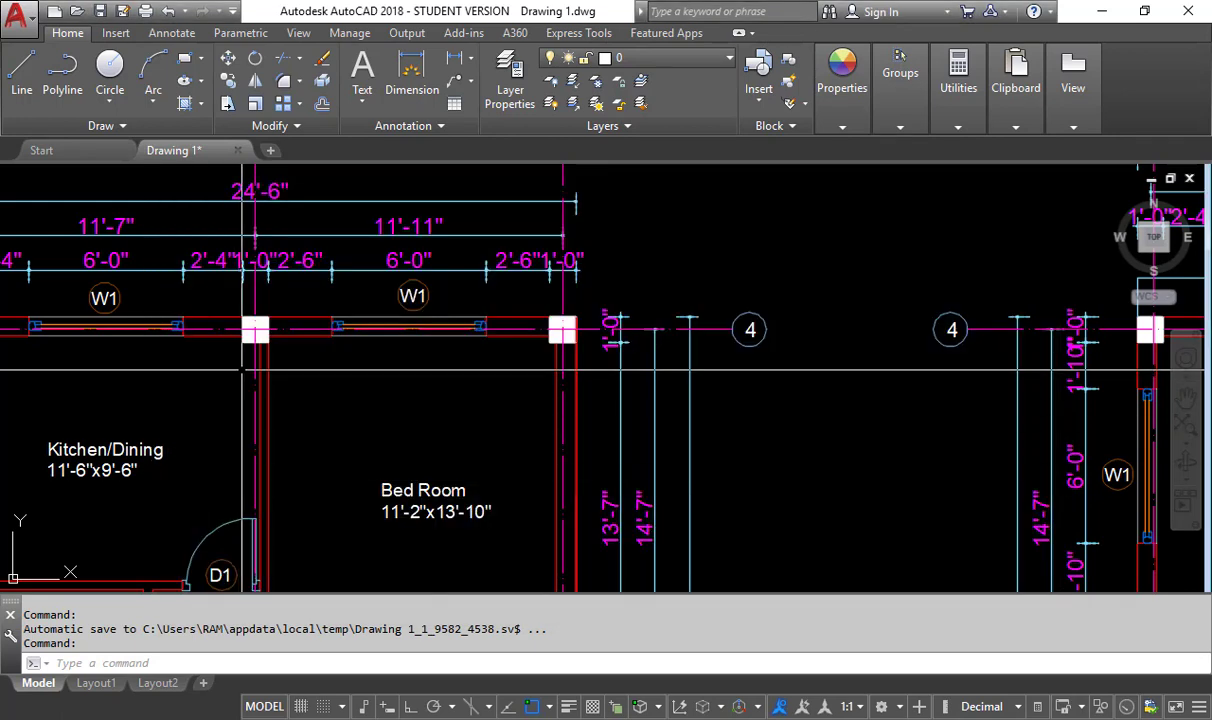
scroll(242, 370, up, 4)
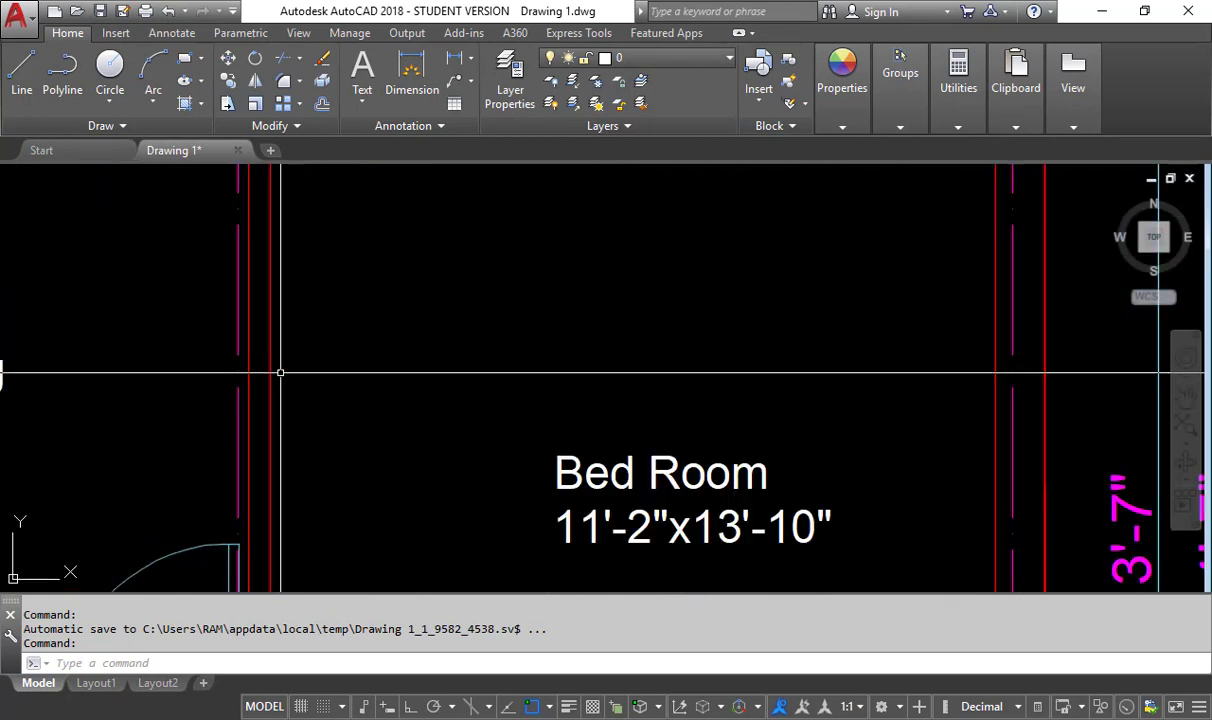
scroll(280, 372, down, 2)
- Review the Notepad load calculations for the 0.11 m wall, both without openings and with the 0.7 opening factor
key(alt+Tab)
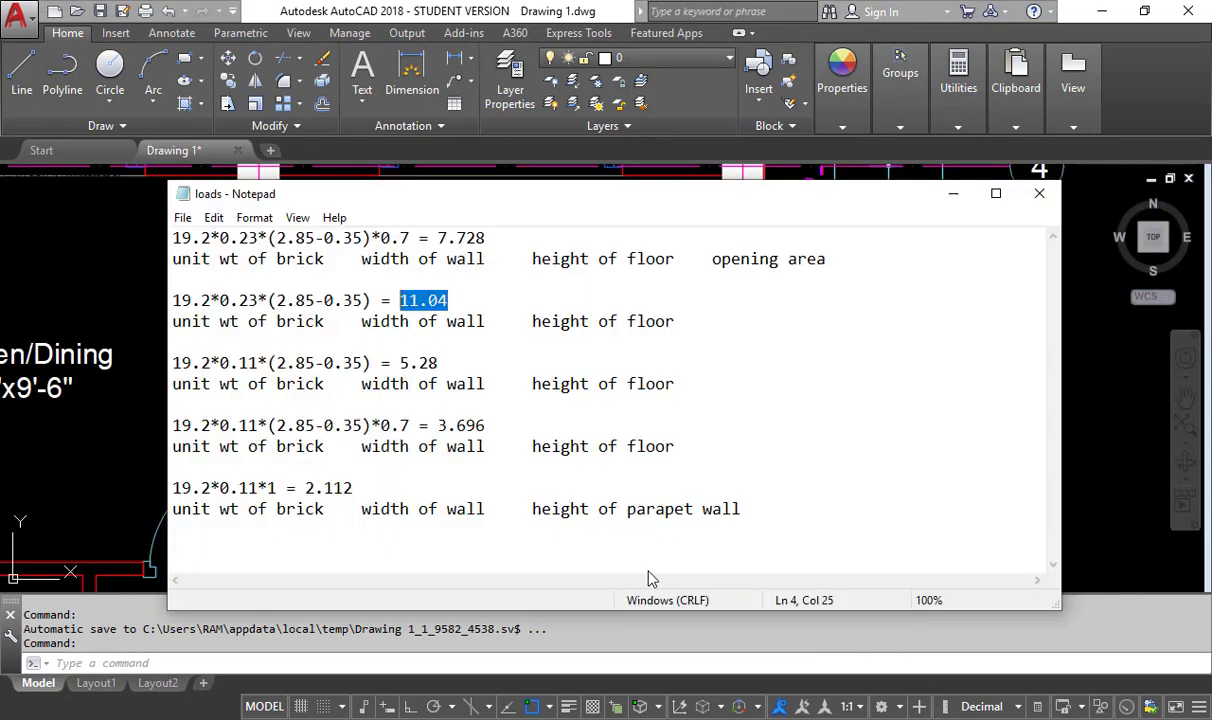
drag(229, 363, 258, 363)
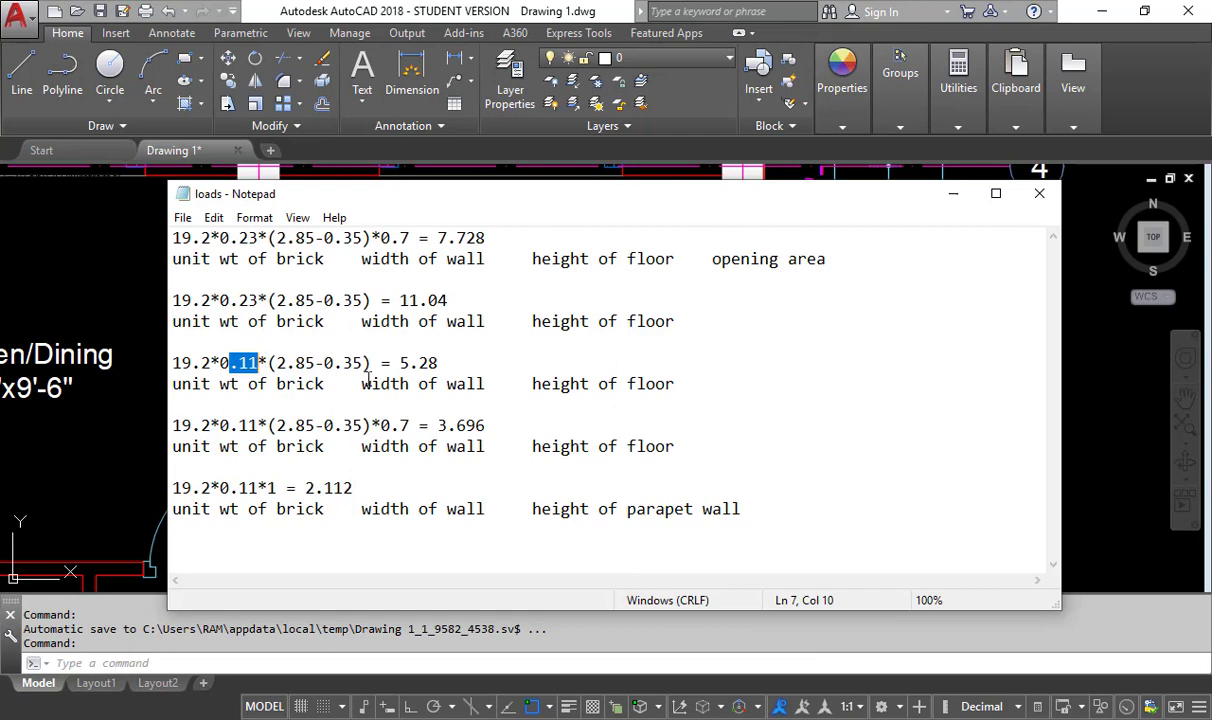
drag(441, 364, 401, 365)
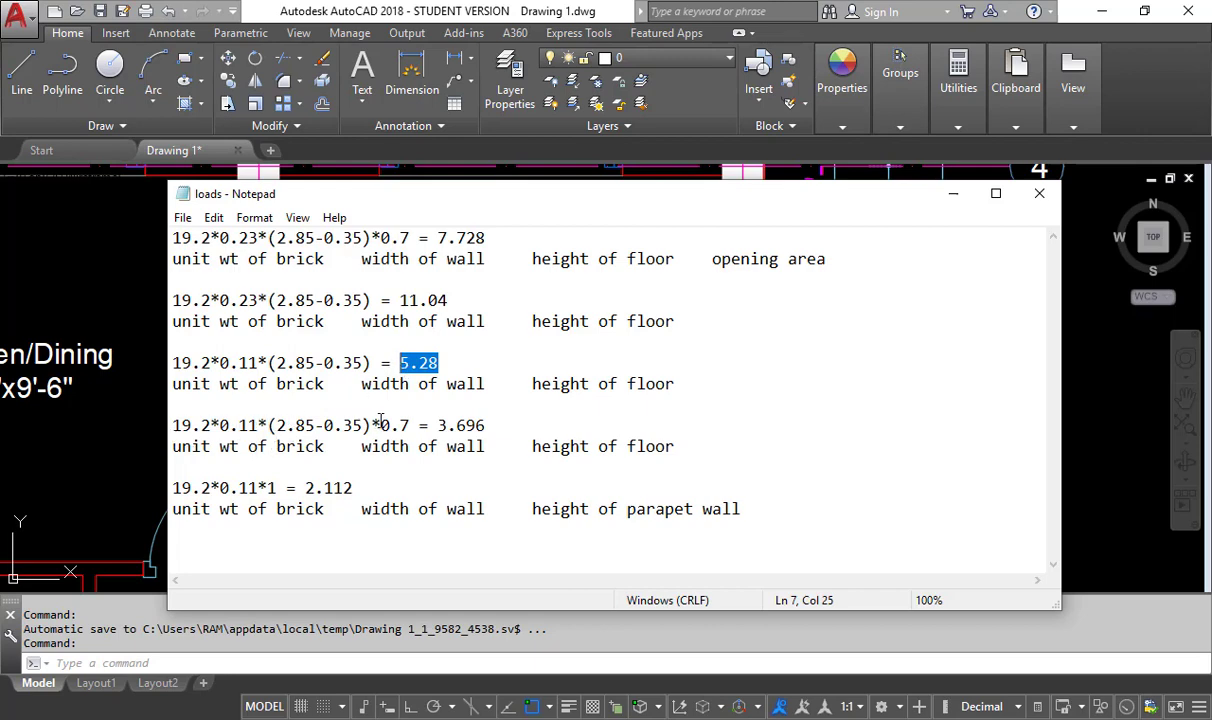
drag(411, 426, 380, 427)
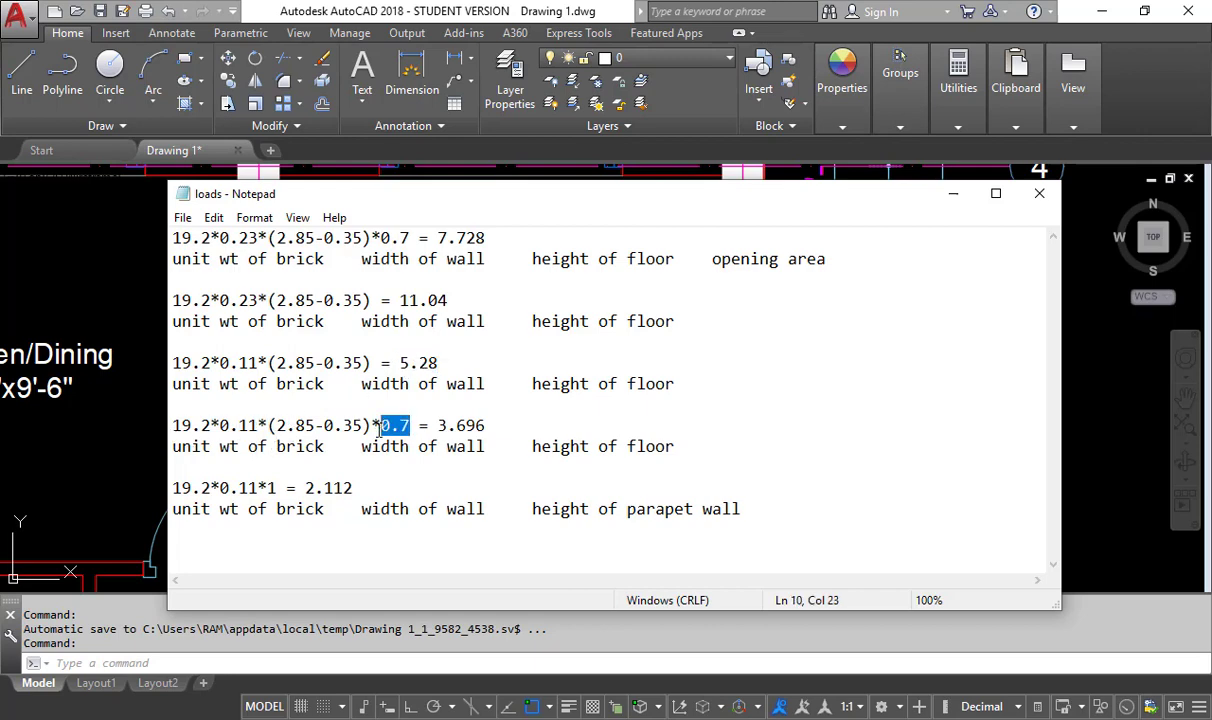
drag(485, 425, 438, 426)
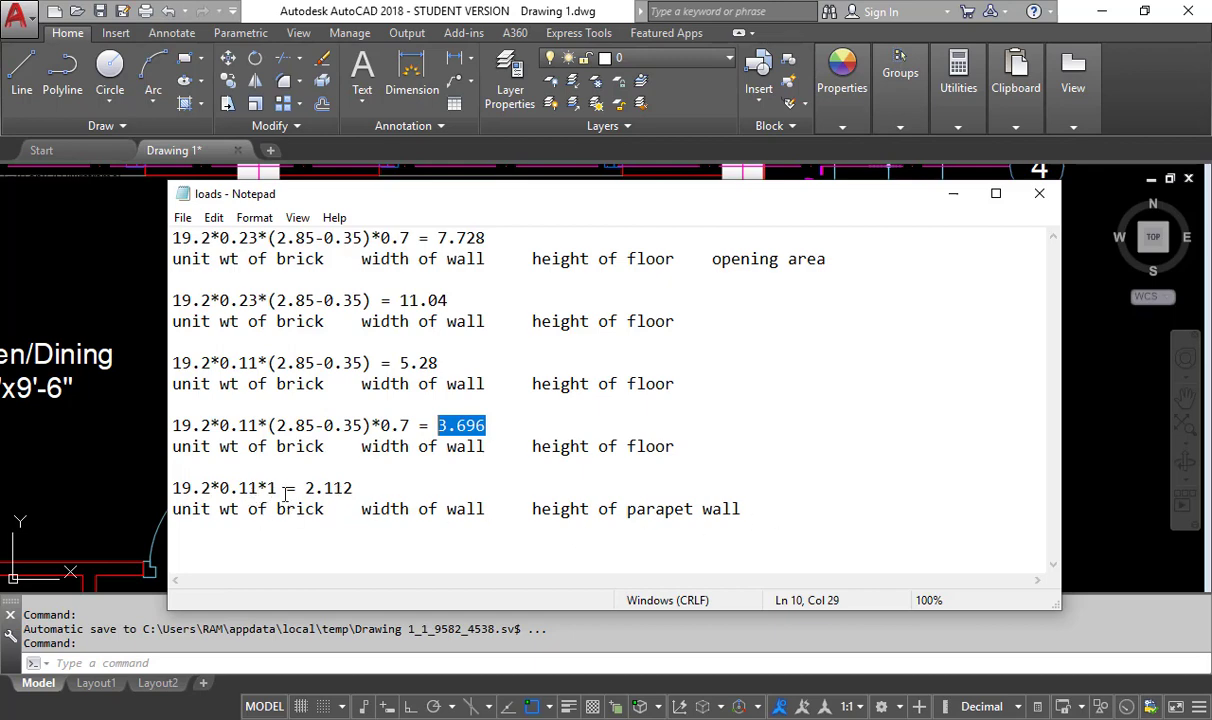
- Review the parapet wall's height, width and resulting load in the Notepad calculation
drag(277, 496, 267, 492)
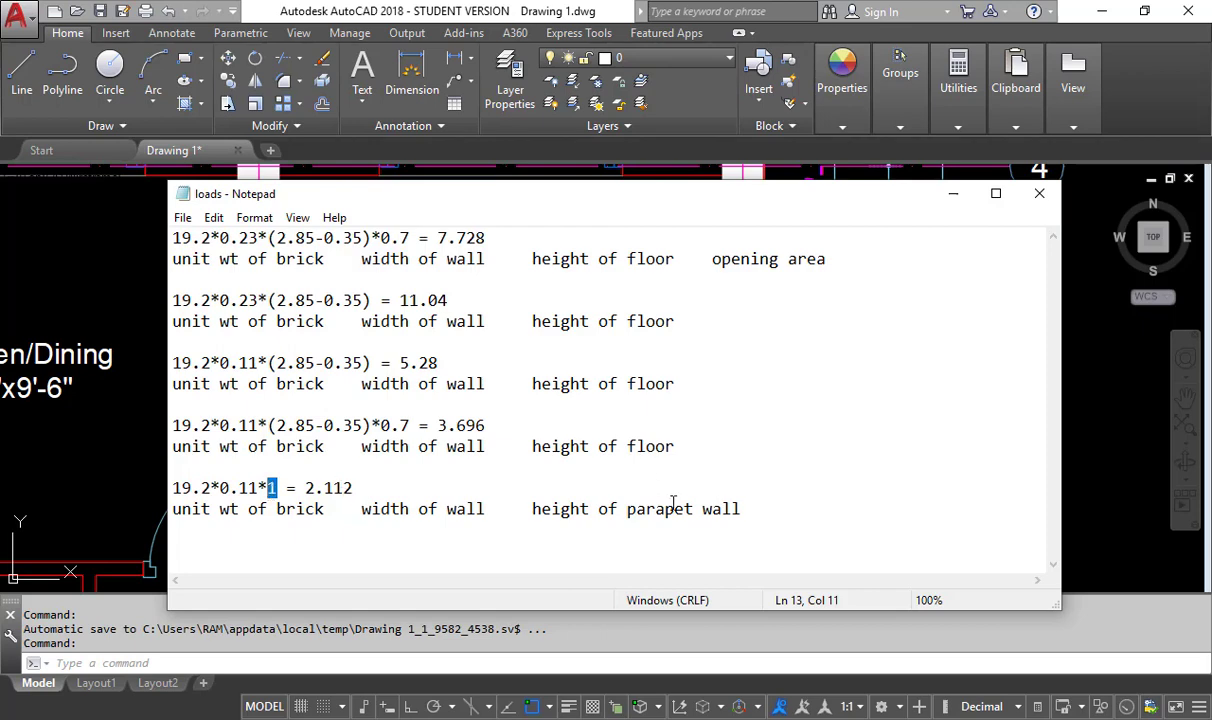
drag(171, 490, 220, 490)
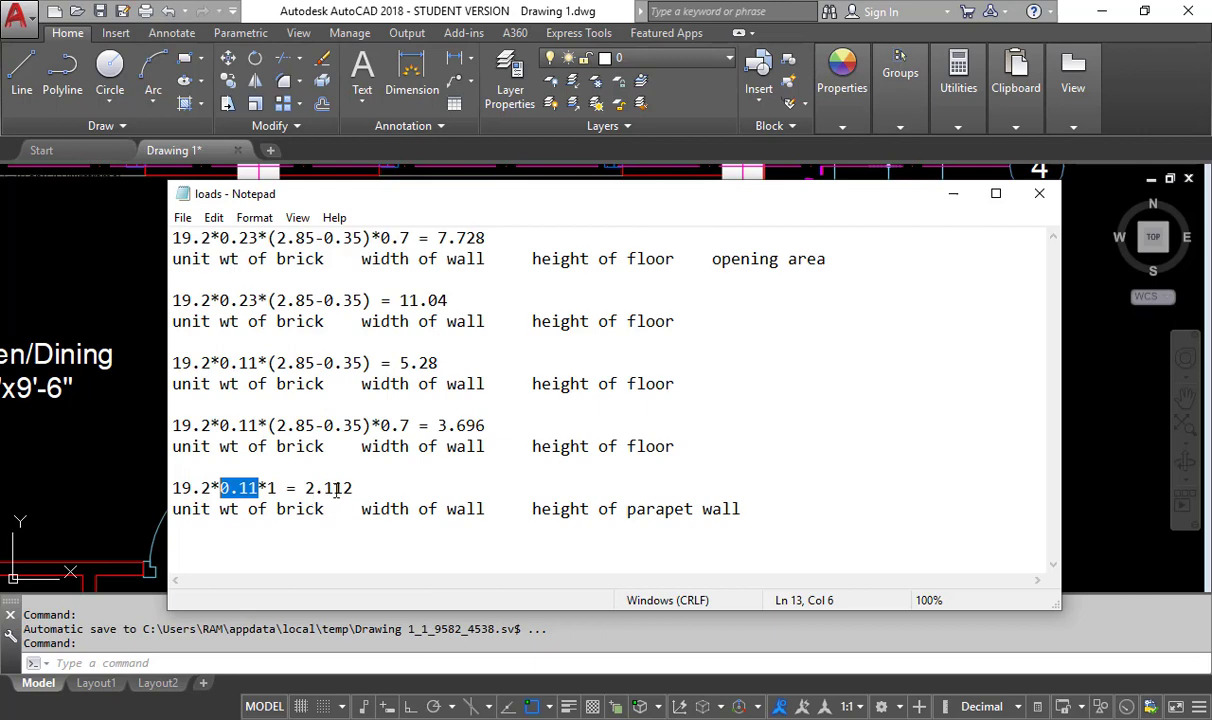
drag(353, 488, 304, 488)
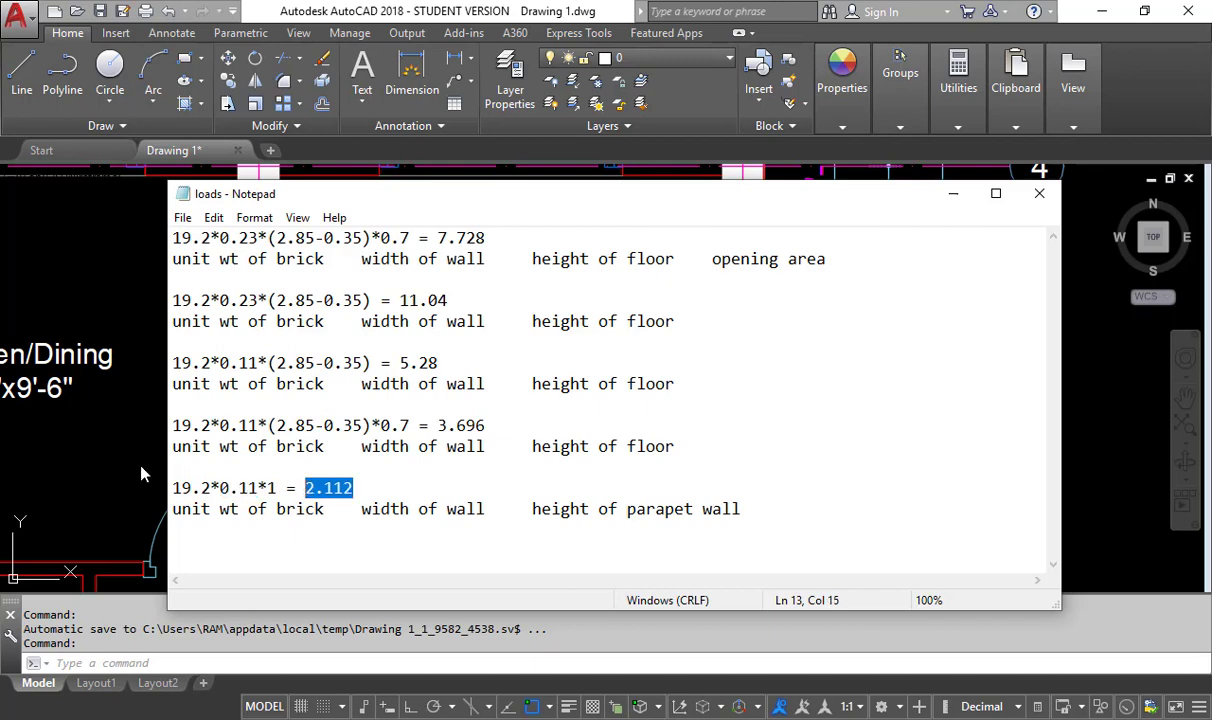
- Look over the floor plans in AutoCAD alongside the Notepad wall load list
key(alt+Tab)
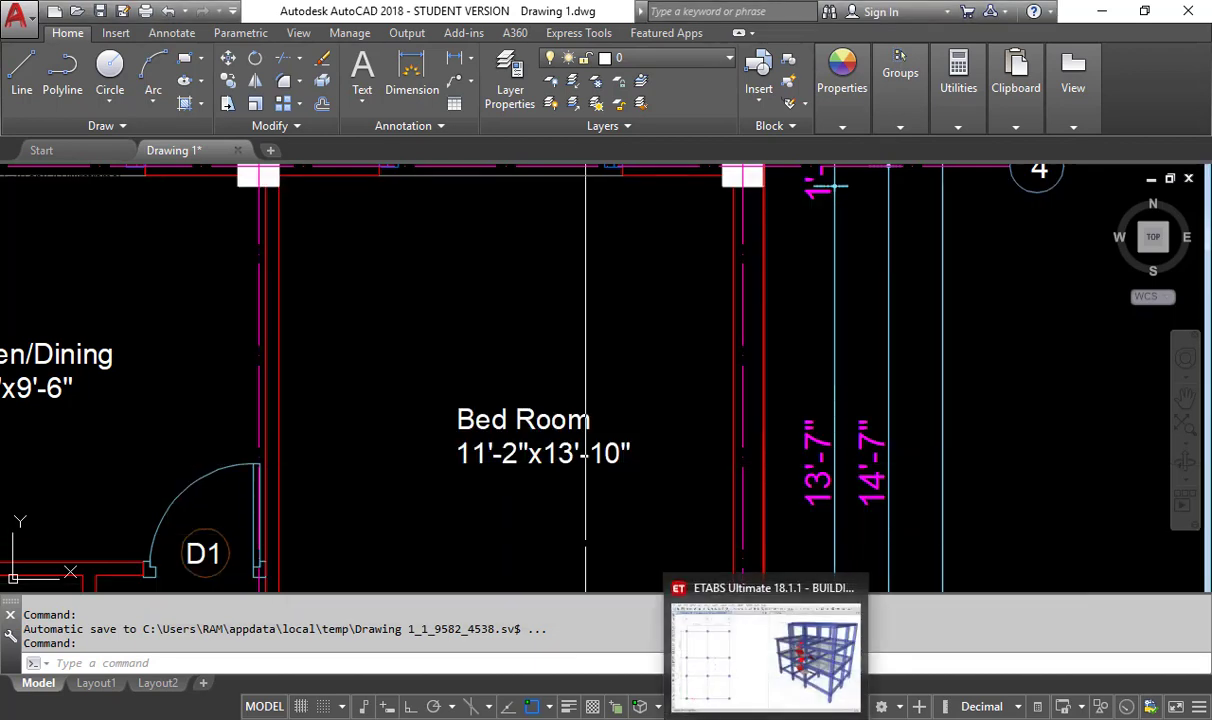
scroll(657, 573, down, 5)
key(alt+Tab)
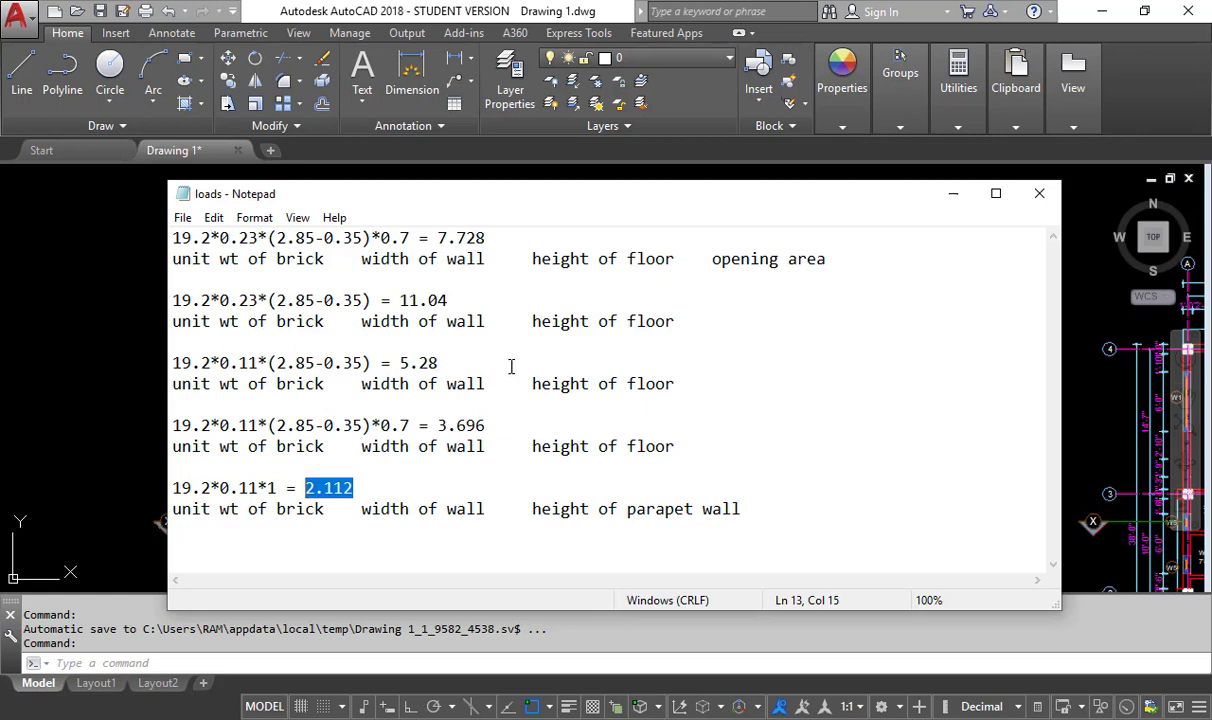
click(127, 340)
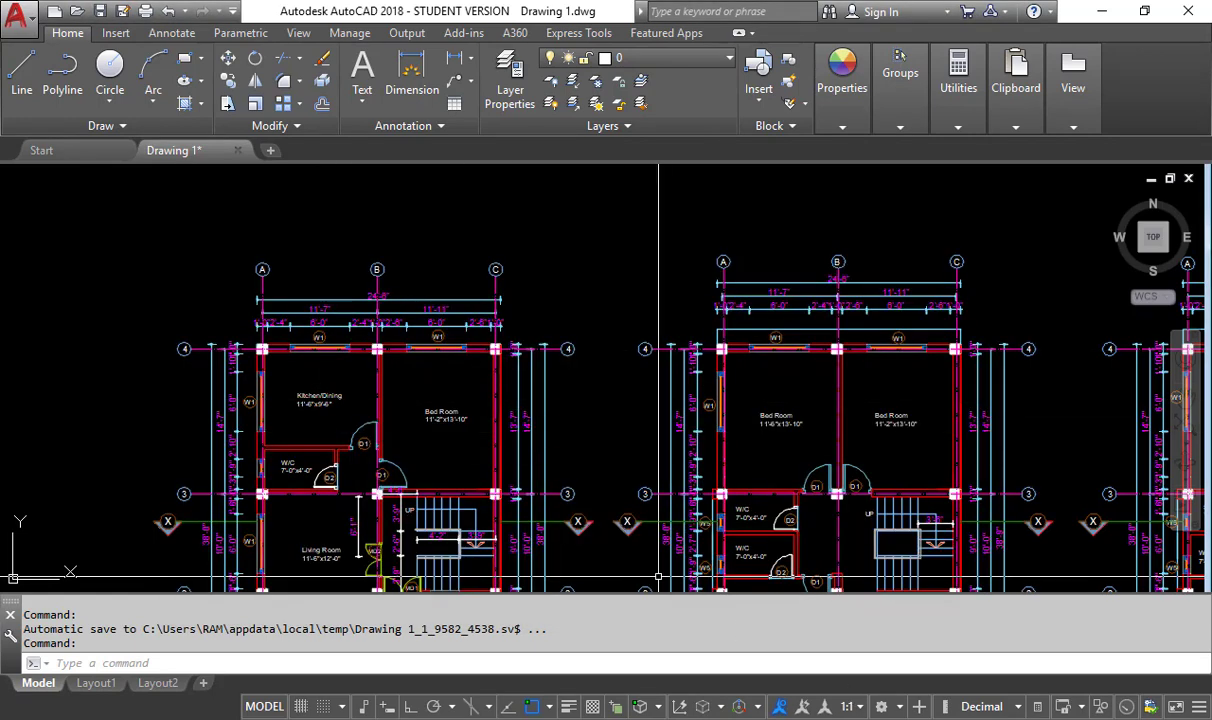
- Switch to ETABS and open the load pattern definitions to examine the Wall Load and Parapet Load patterns
click(694, 717)
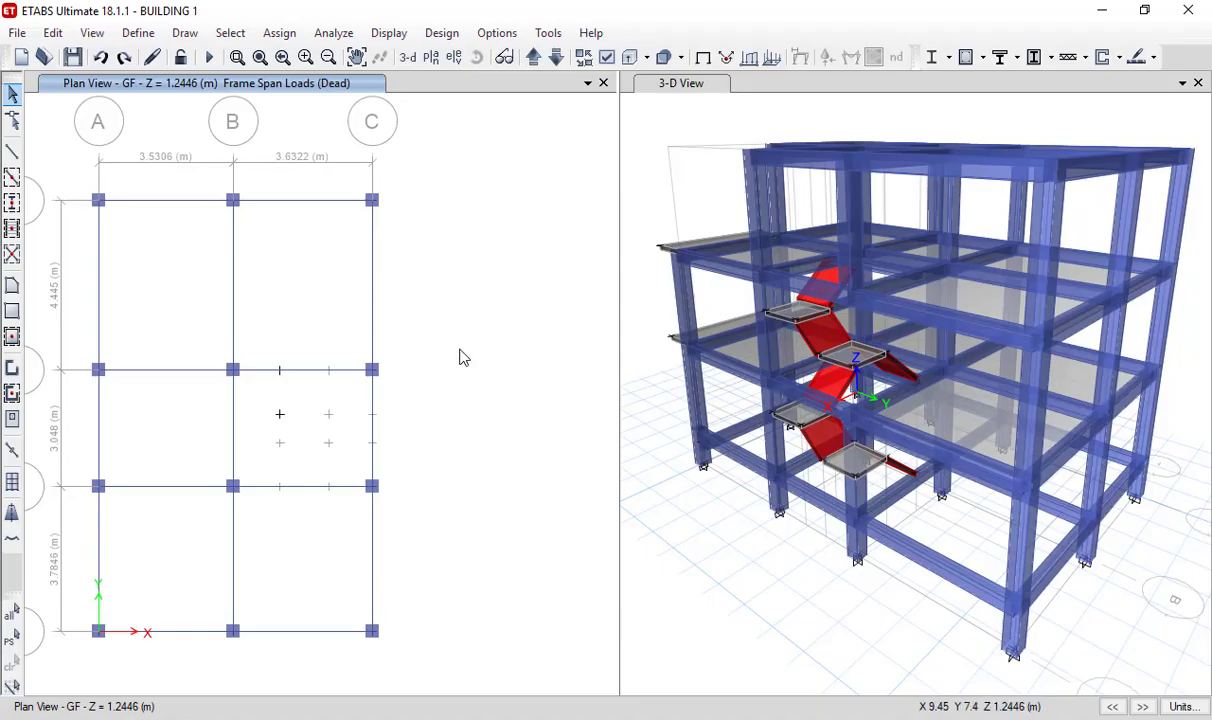
scroll(460, 357, down, 4)
scroll(370, 303, up, 3)
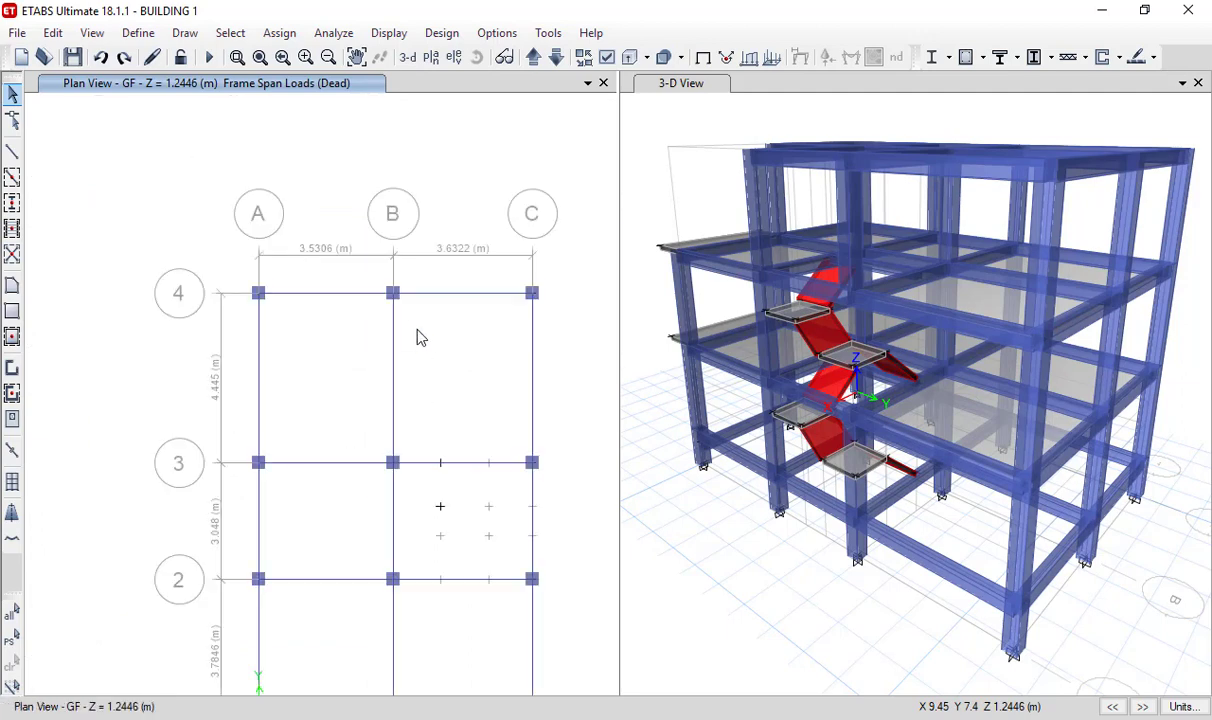
scroll(419, 336, up, 3)
click(138, 33)
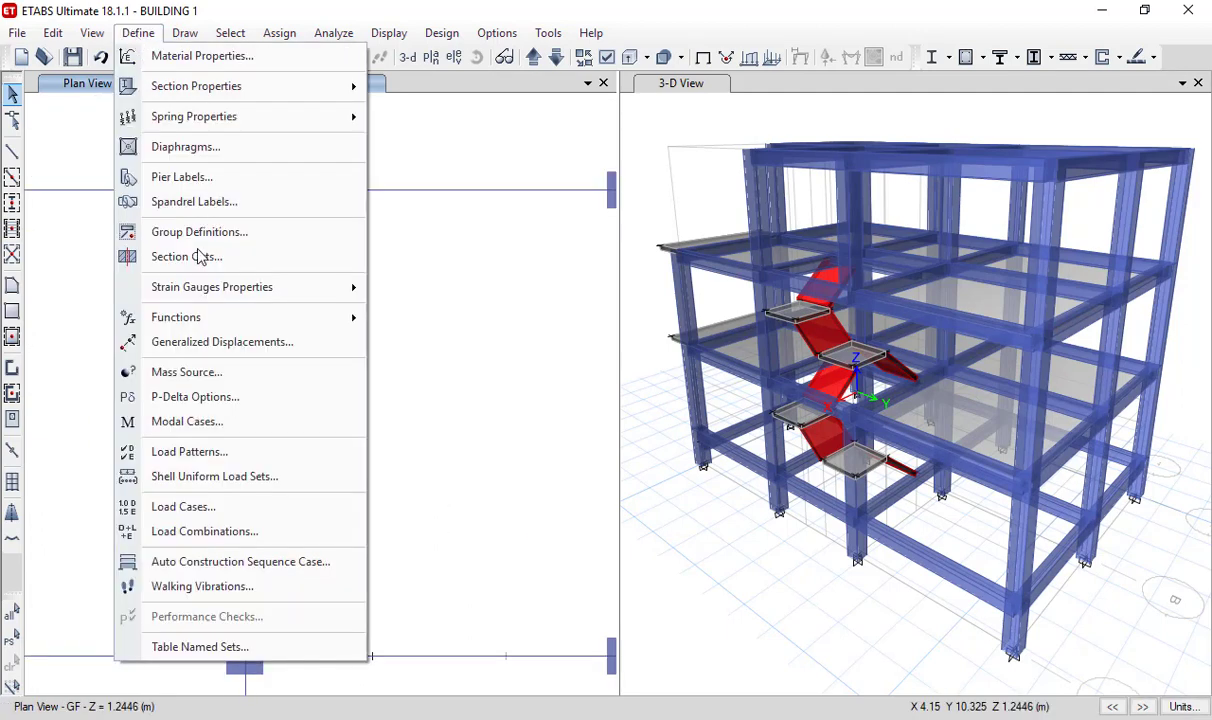
click(249, 460)
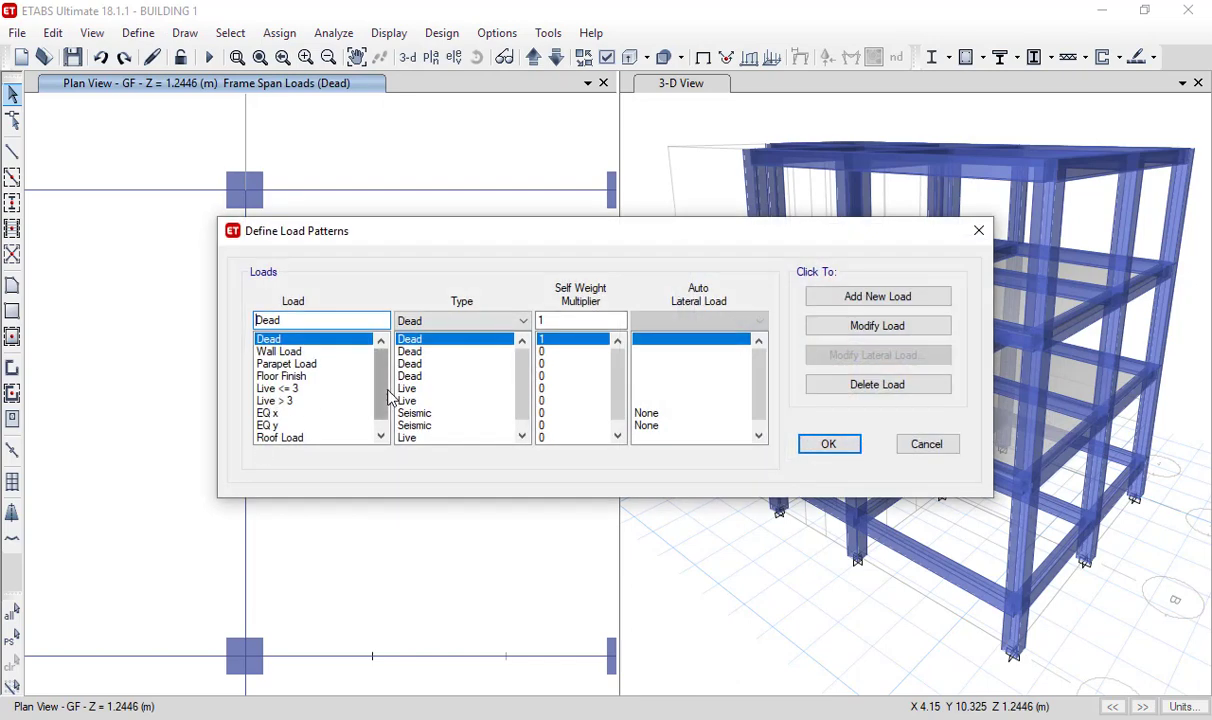
mouse_move(381, 390)
mouse_down()
mouse_move(382, 413)
mouse_move(374, 367)
mouse_up()
click(280, 351)
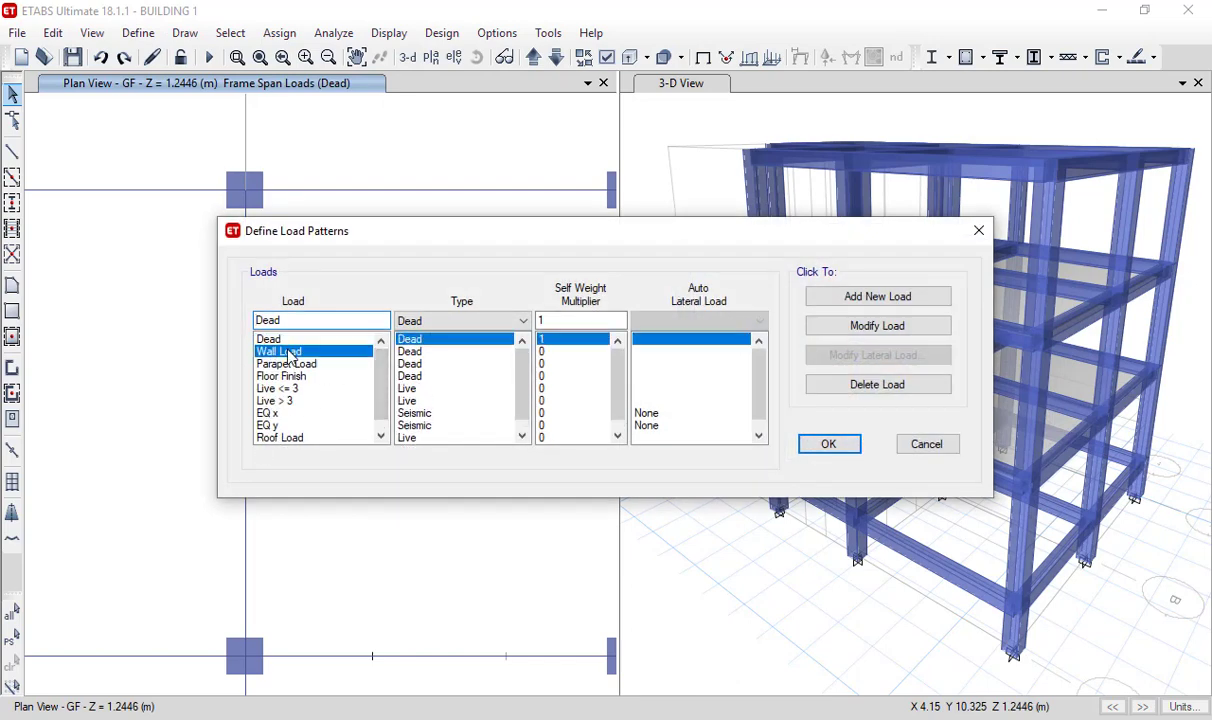
click(297, 366)
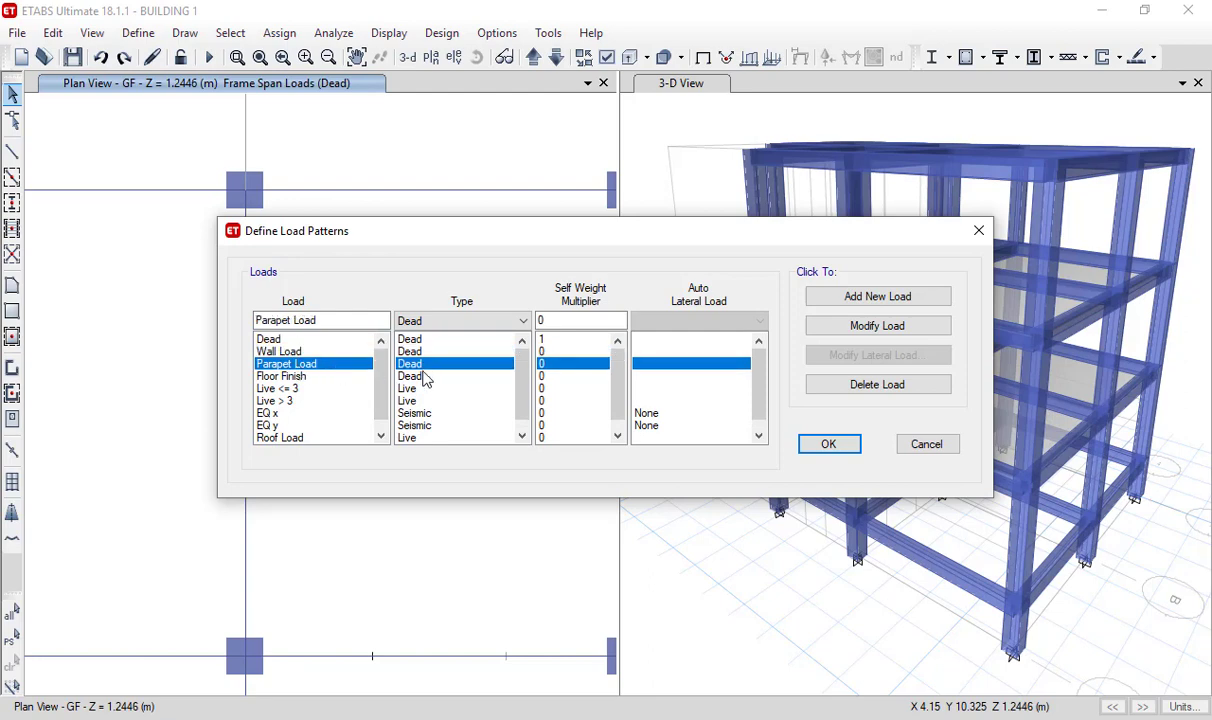
- Compare the types and self-weight multipliers of the Dead, Wall Load and Parapet Load patterns, look through the remaining patterns and close the definitions
click(266, 339)
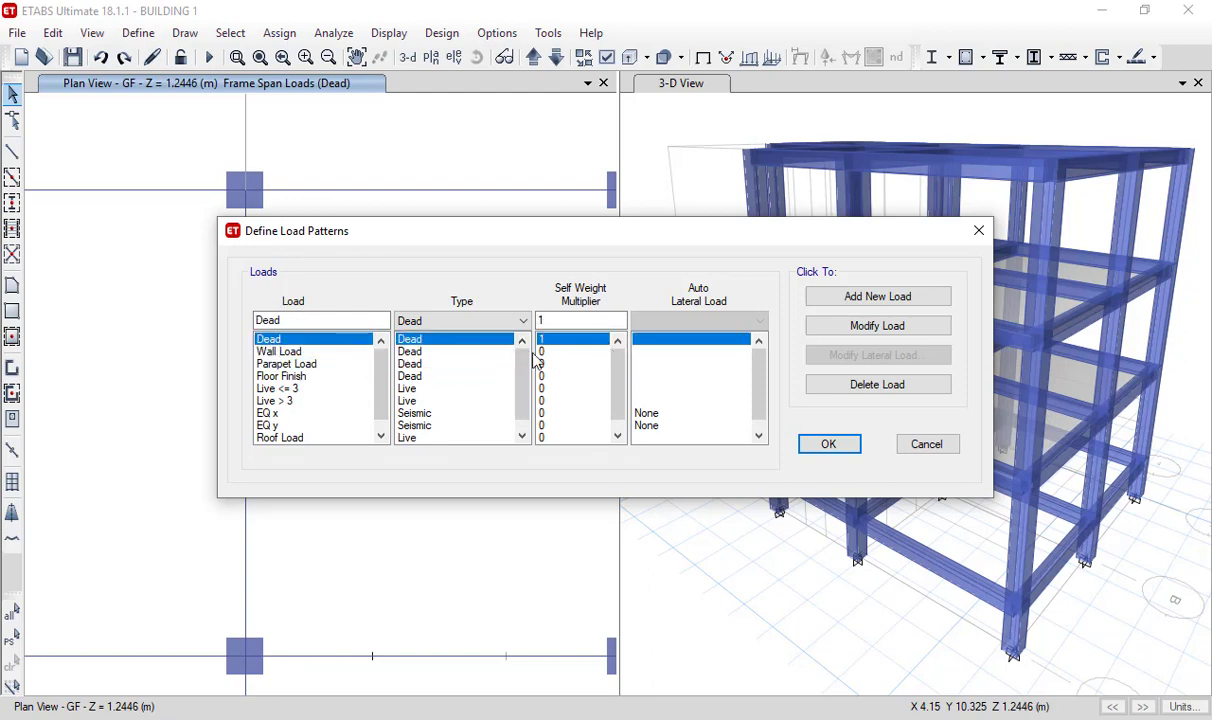
click(306, 354)
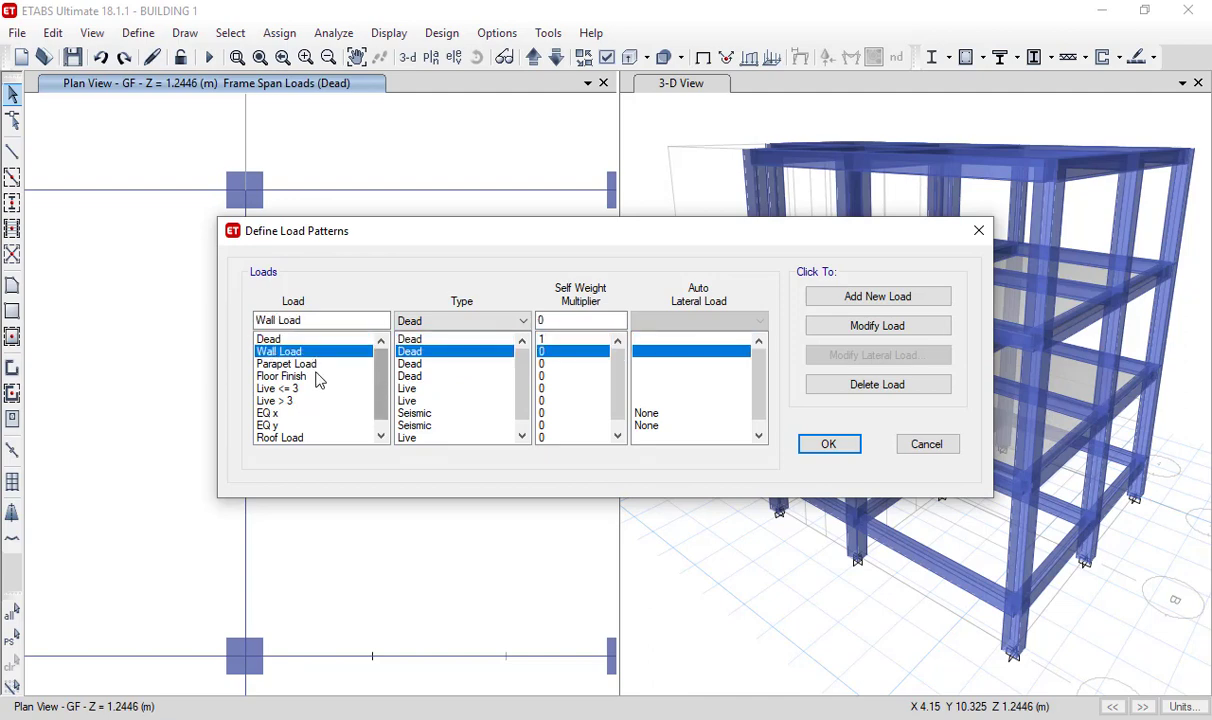
click(312, 366)
scroll(375, 385, down, 1)
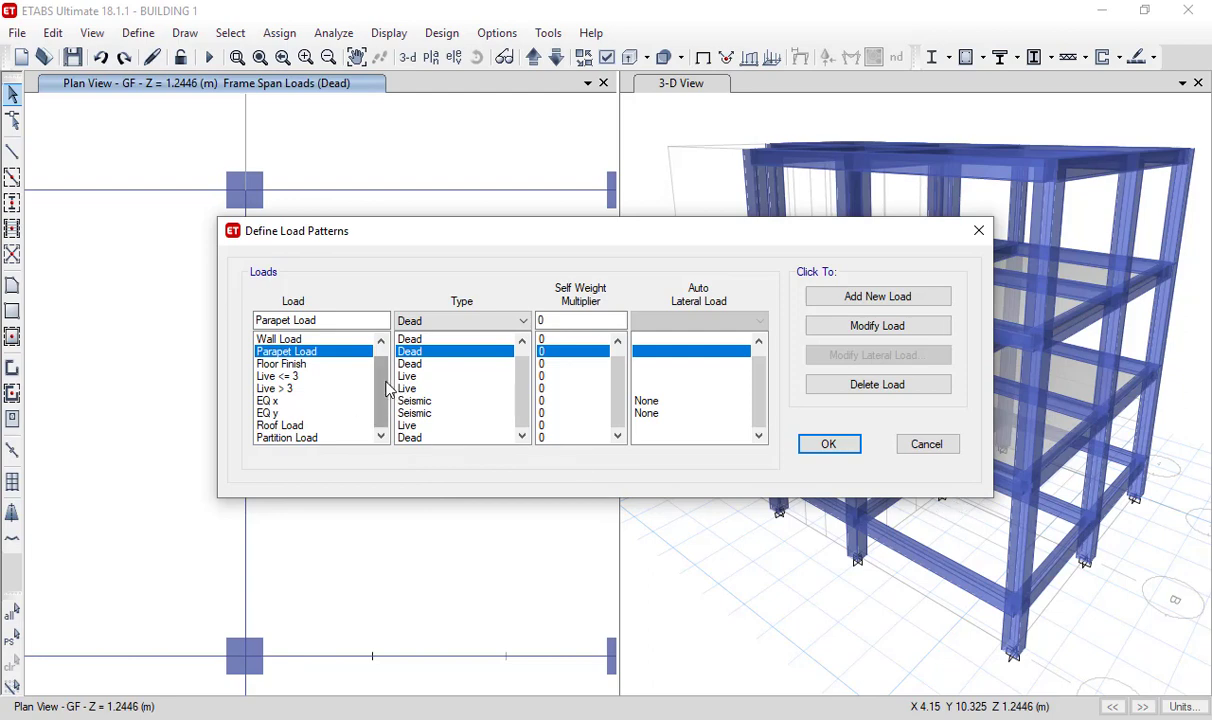
mouse_move(383, 381)
mouse_down()
mouse_move(381, 360)
mouse_move(380, 402)
mouse_up()
click(838, 446)
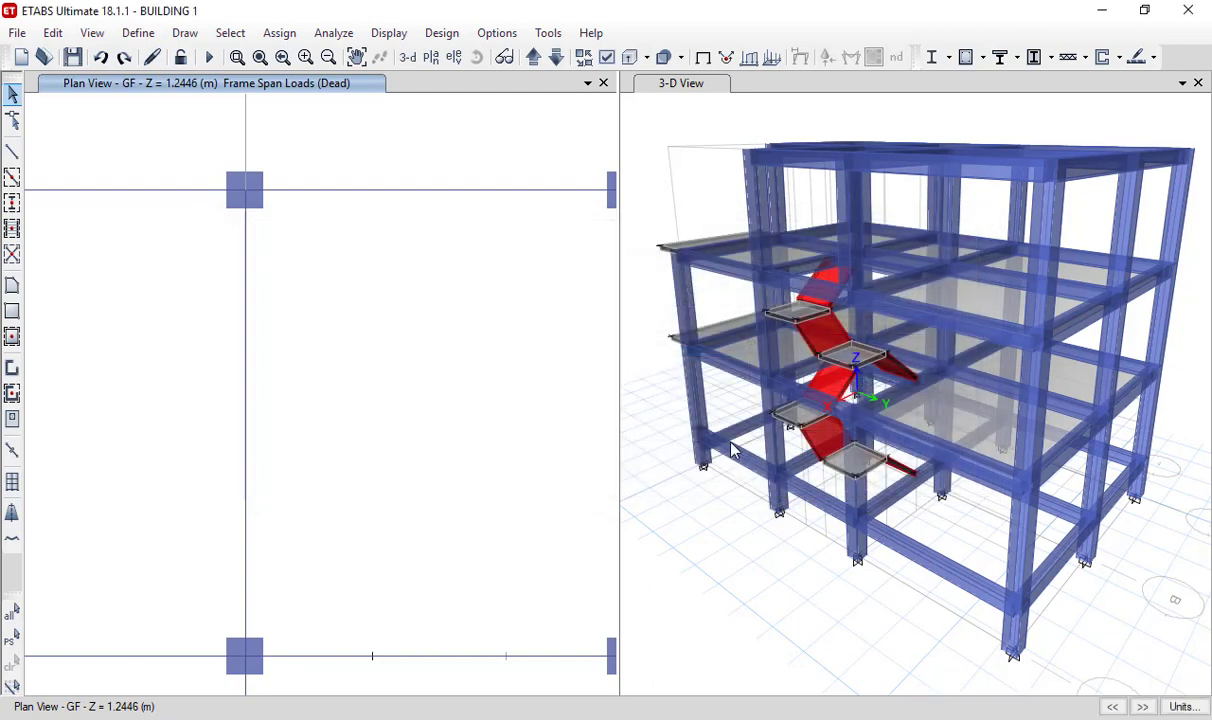
- Display the plan view of the GF story with the whole column grid in view
scroll(287, 372, down, 3)
scroll(286, 366, up, 9)
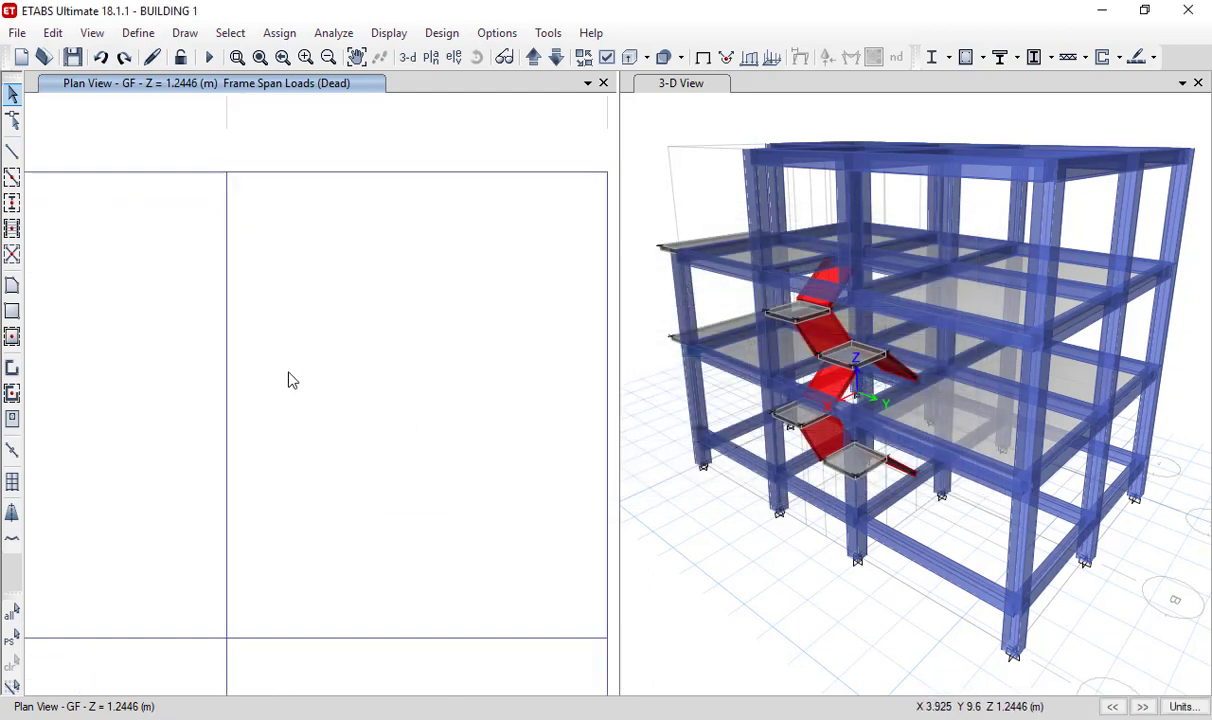
scroll(309, 354, down, 3)
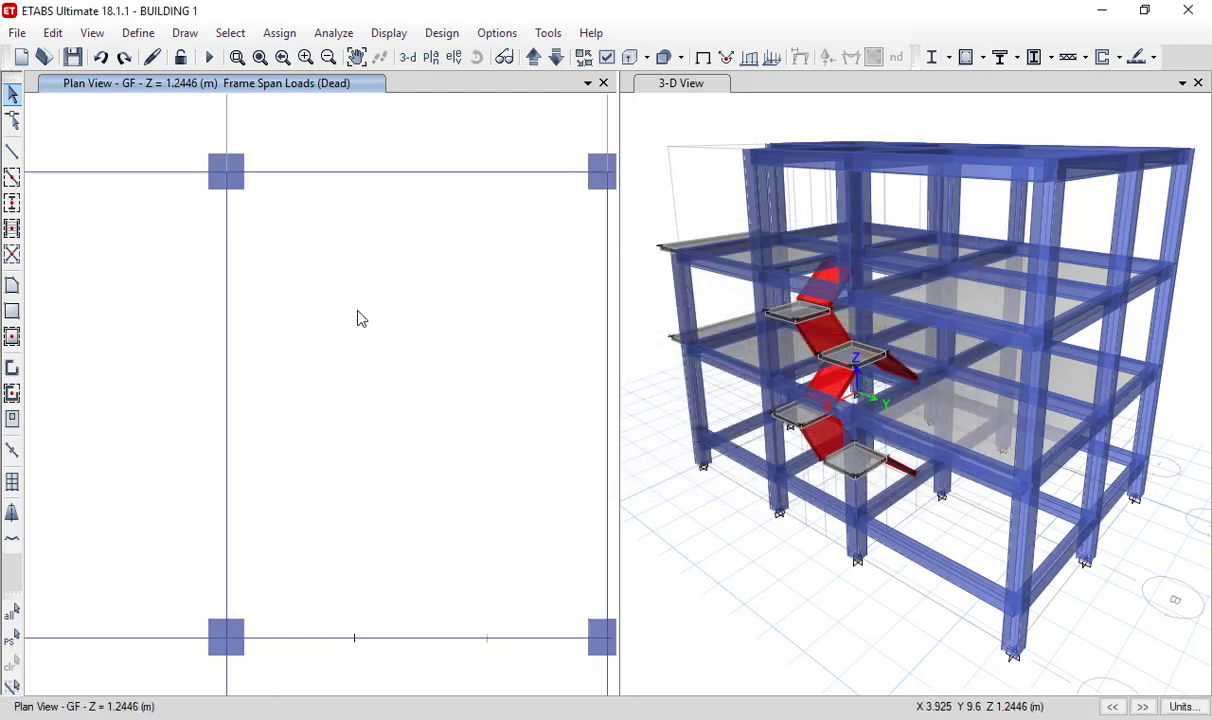
click(432, 59)
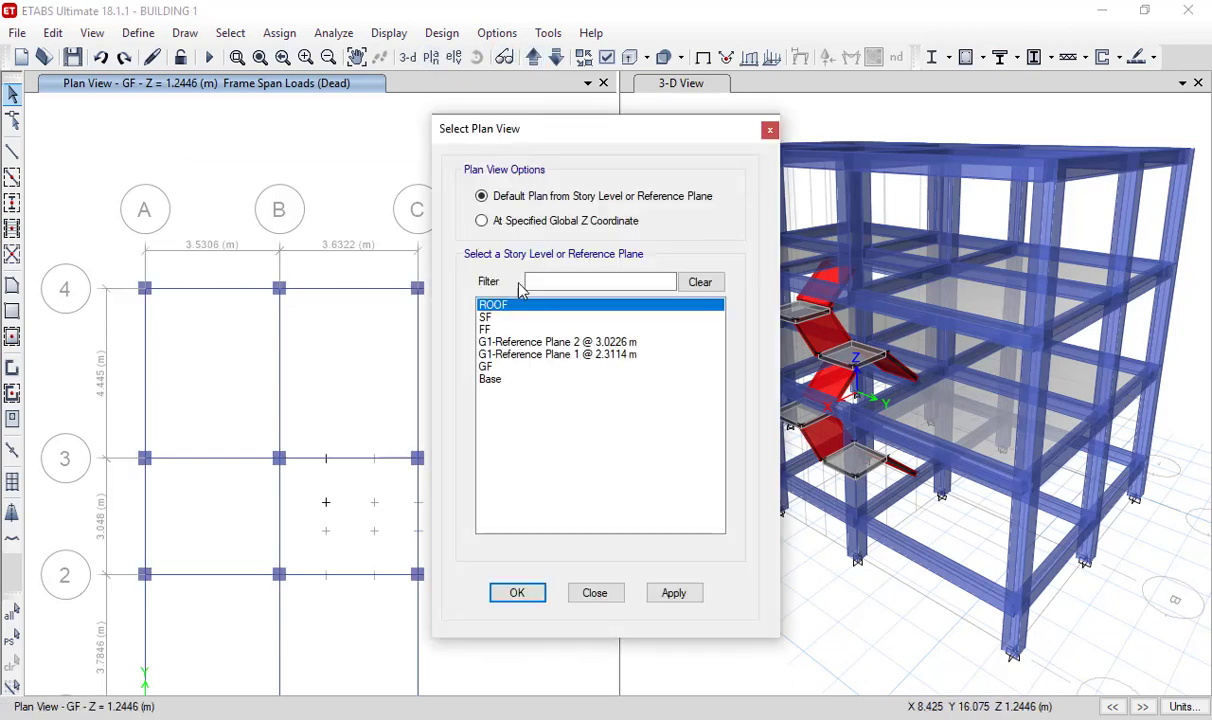
click(485, 368)
click(515, 592)
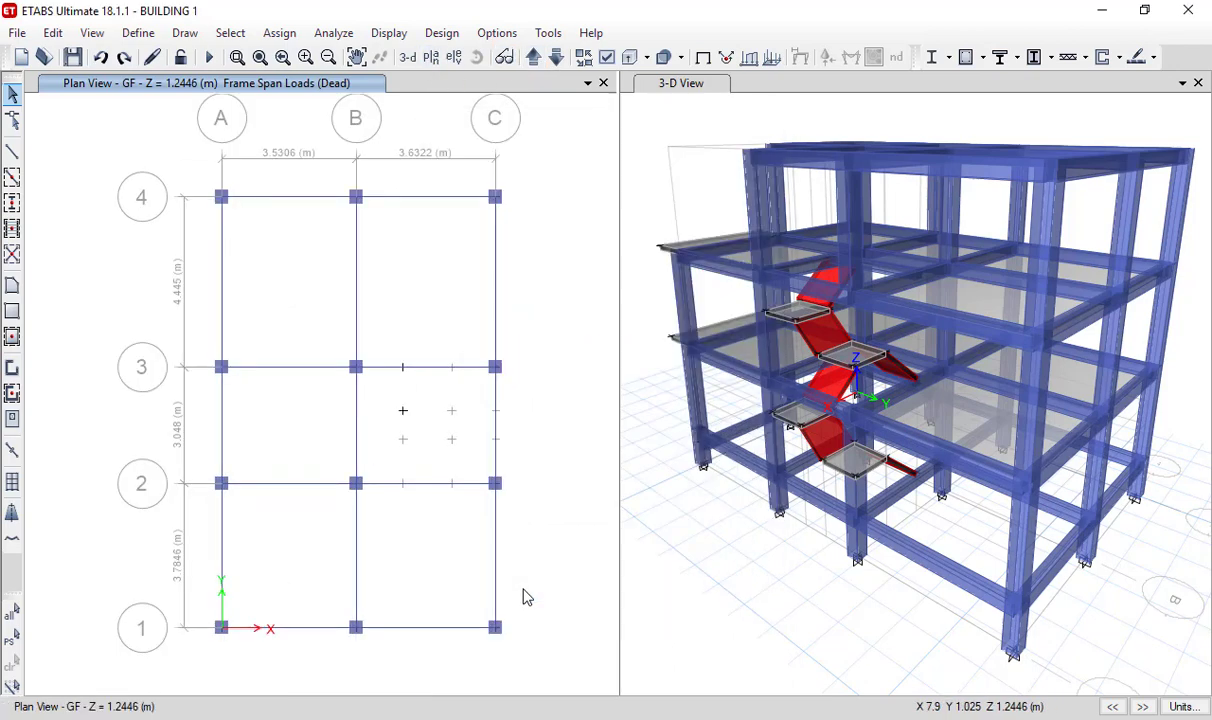
middle_drag(560, 485, 503, 490)
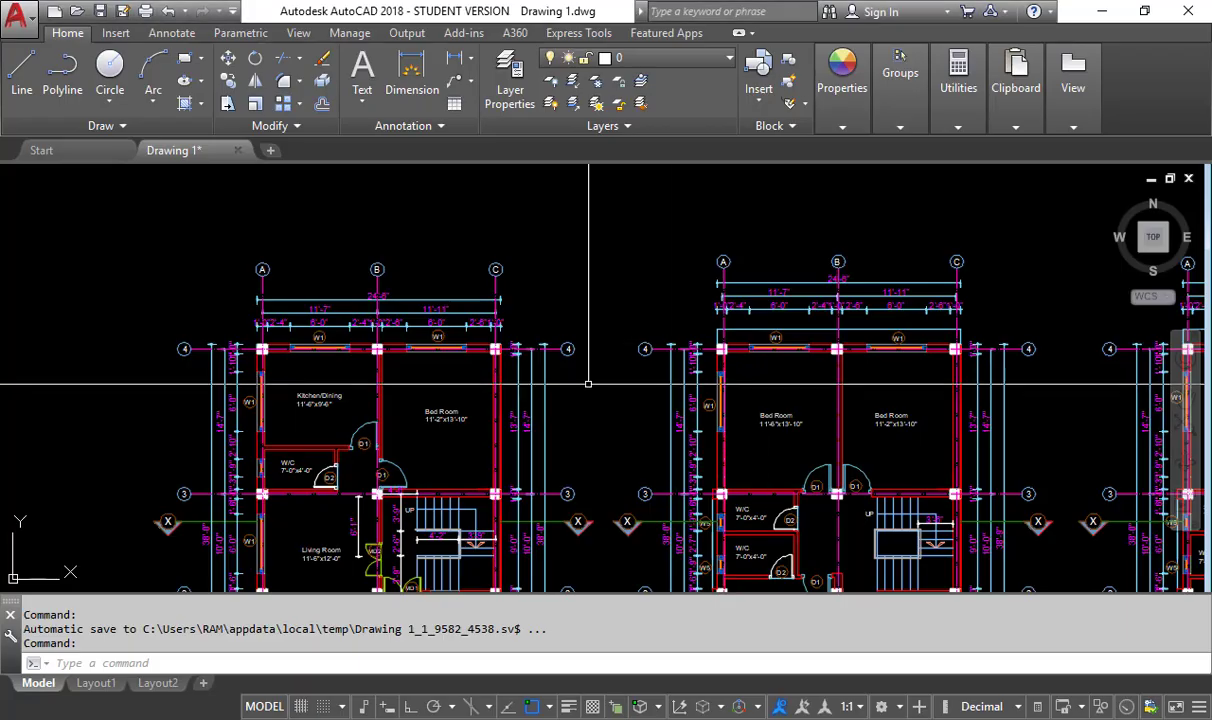
- Examine the windowed grid 4 wall in AutoCAD and check its load with the 0.7 opening factor in the Notepad list
scroll(587, 468, up, 6)
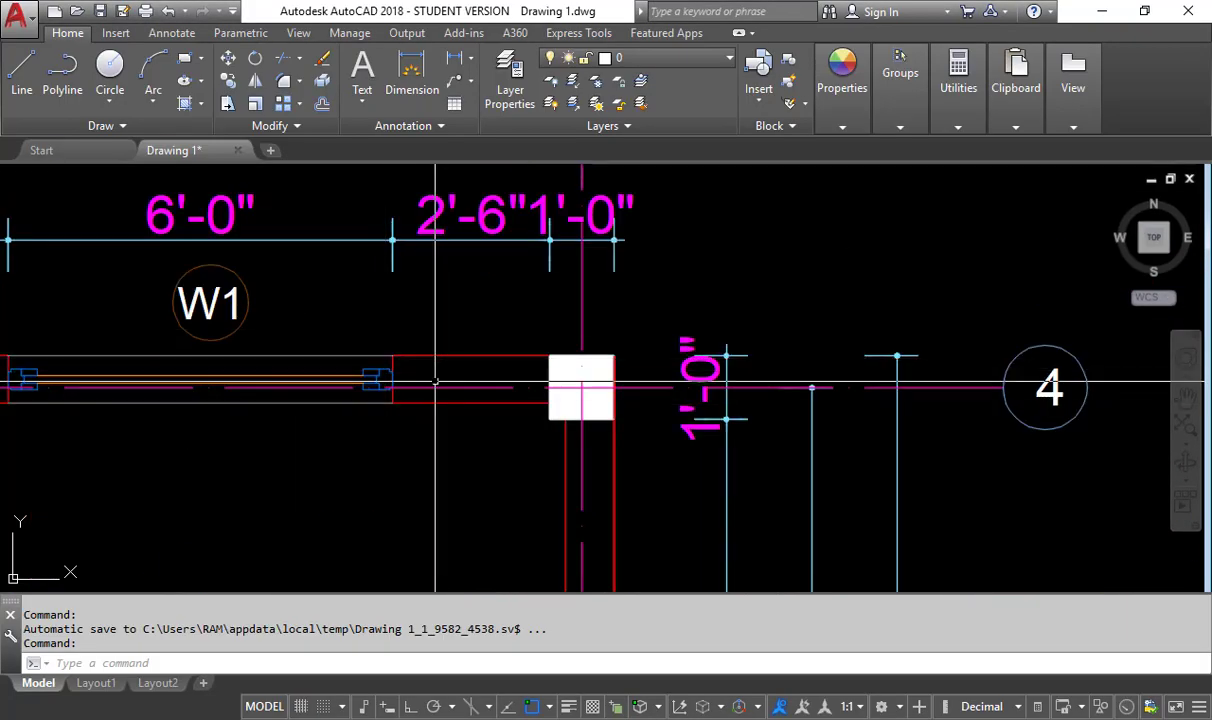
scroll(440, 375, down, 3)
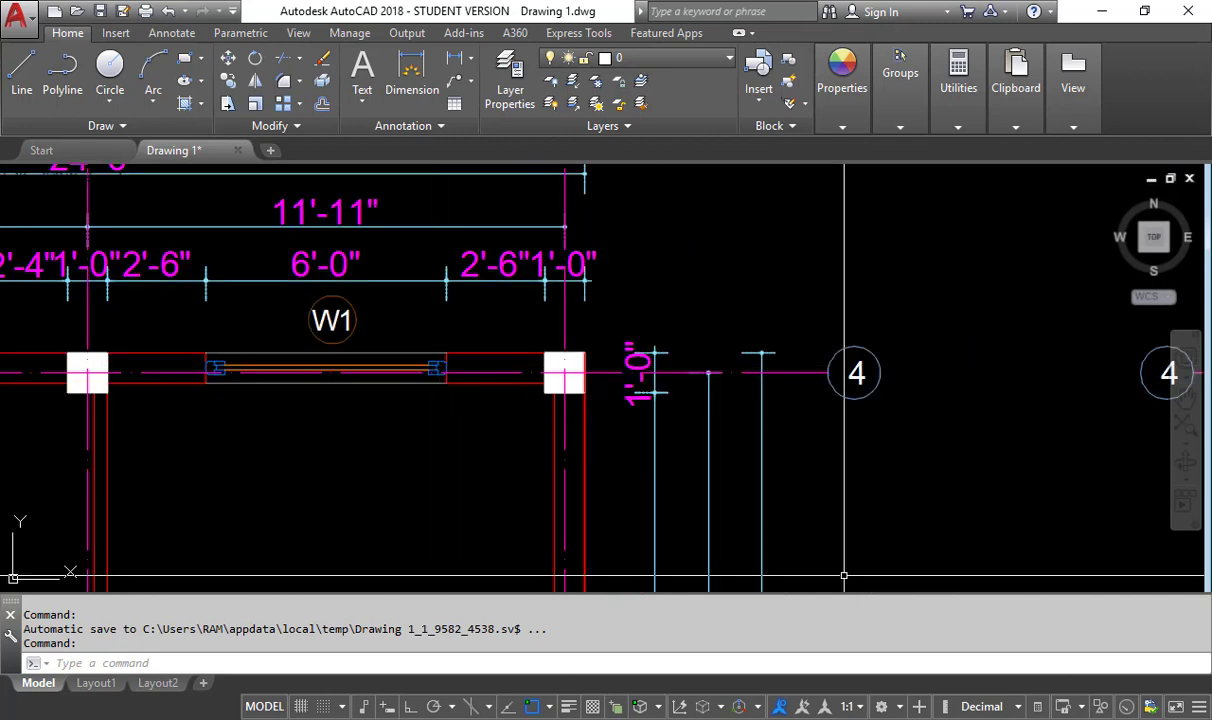
key(alt+Tab)
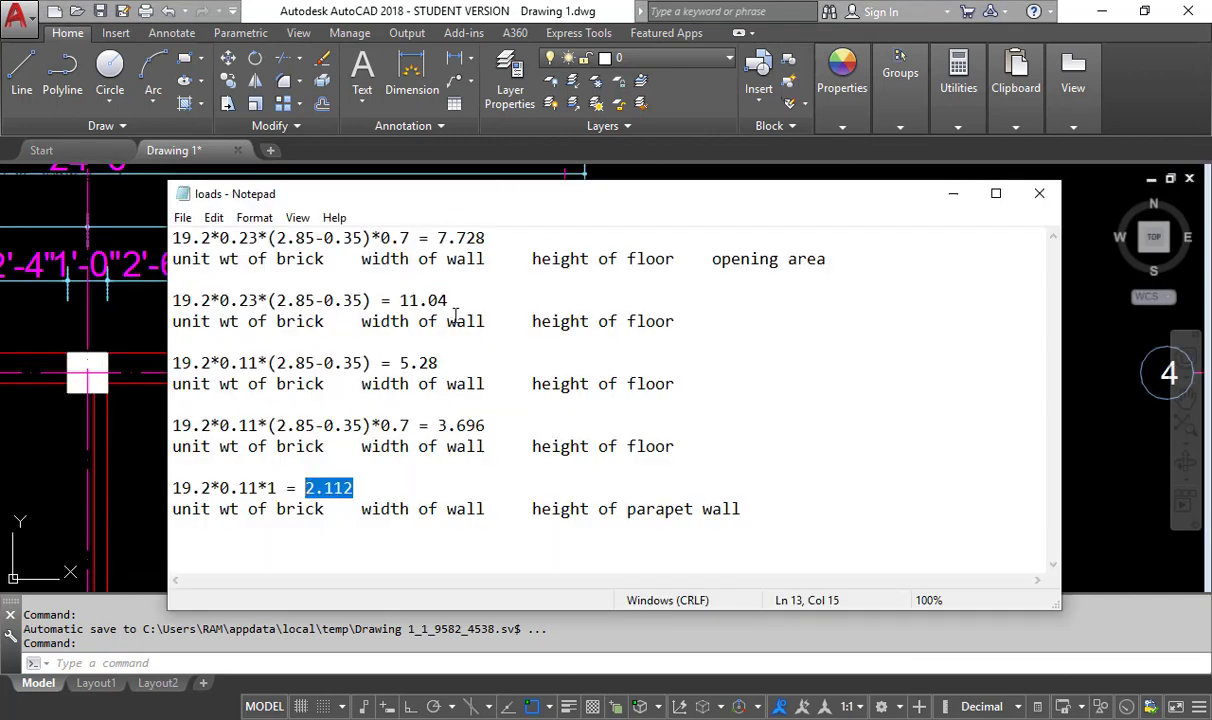
drag(487, 240, 437, 240)
key(alt+Tab)
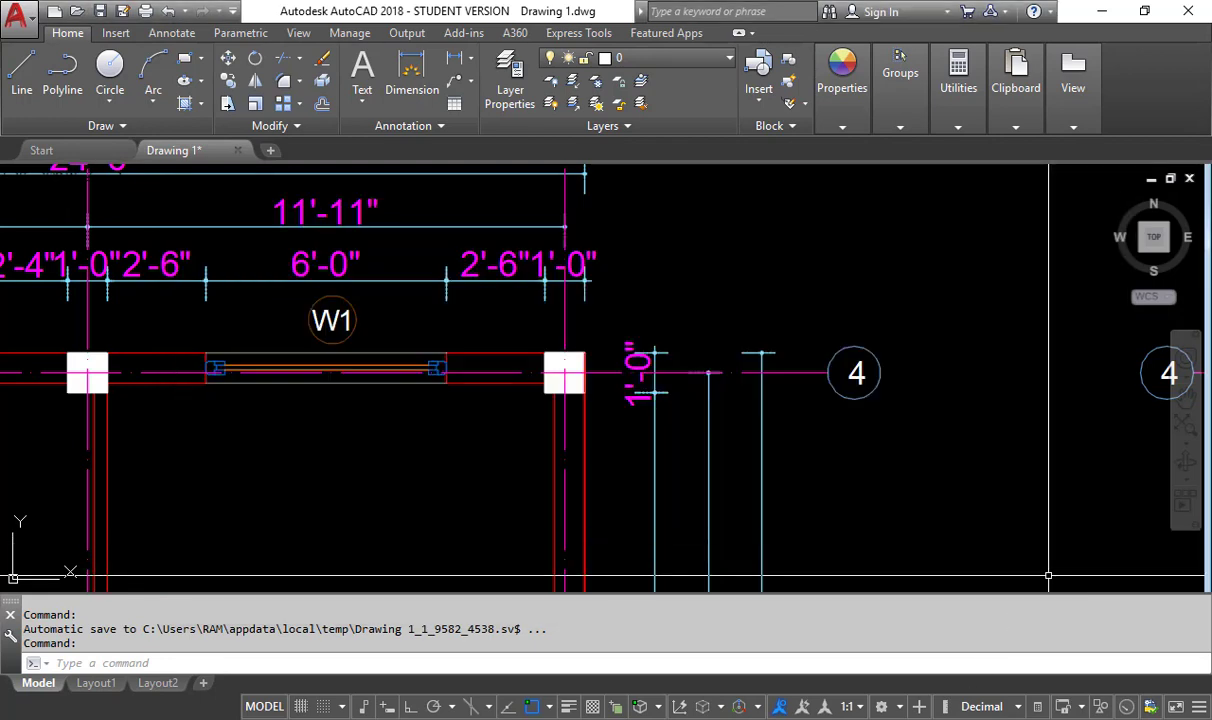
- Switch to ETABS and set up a distributed frame load with the Partition Load pattern and a uniform load of 7.728 kN/m
mouse_move(848, 719)
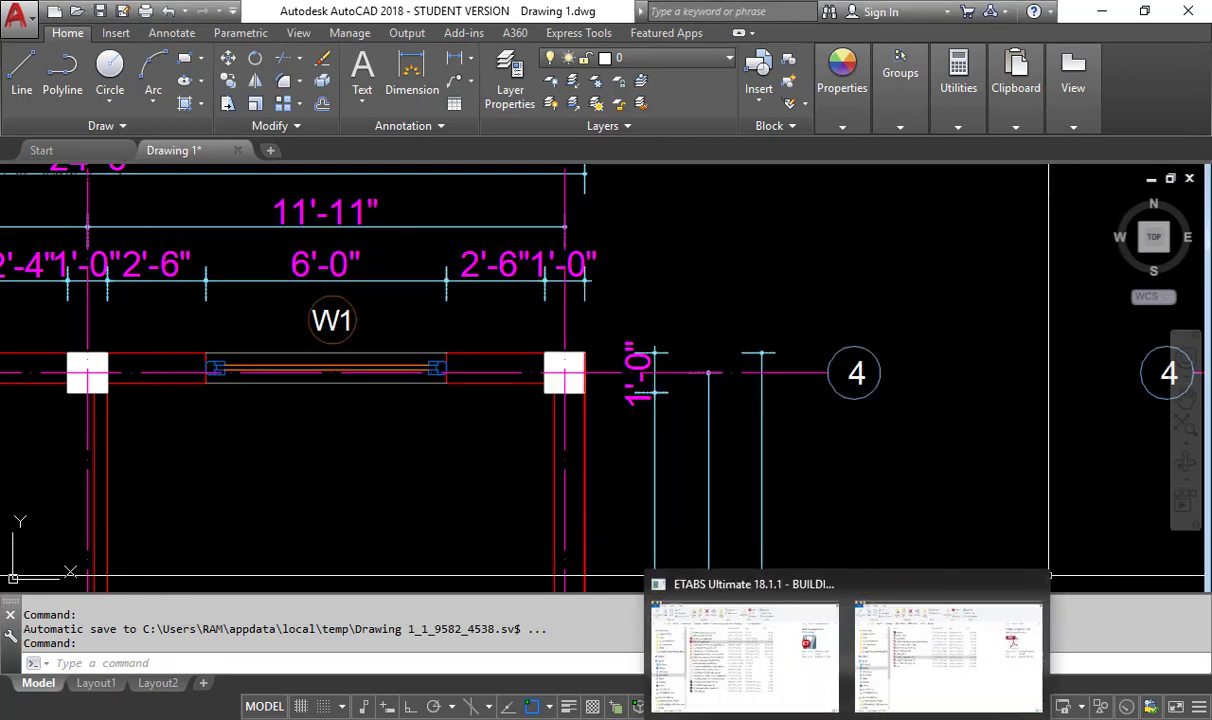
click(744, 657)
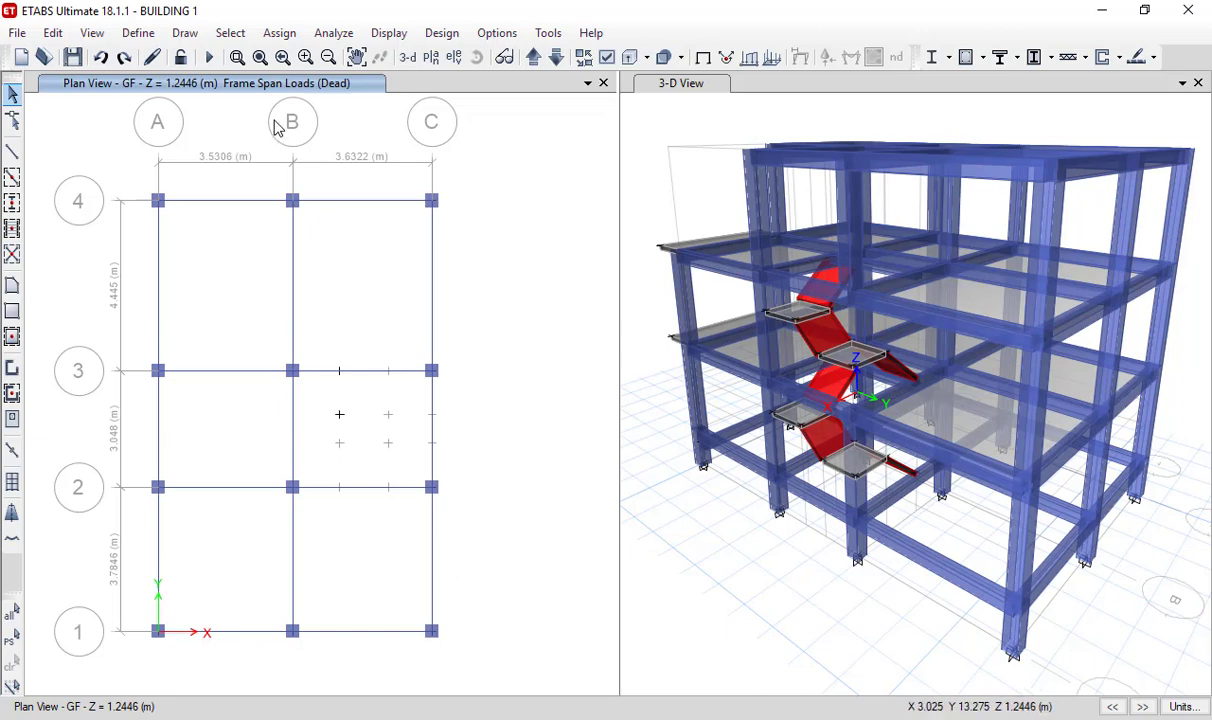
click(279, 32)
mouse_move(365, 212)
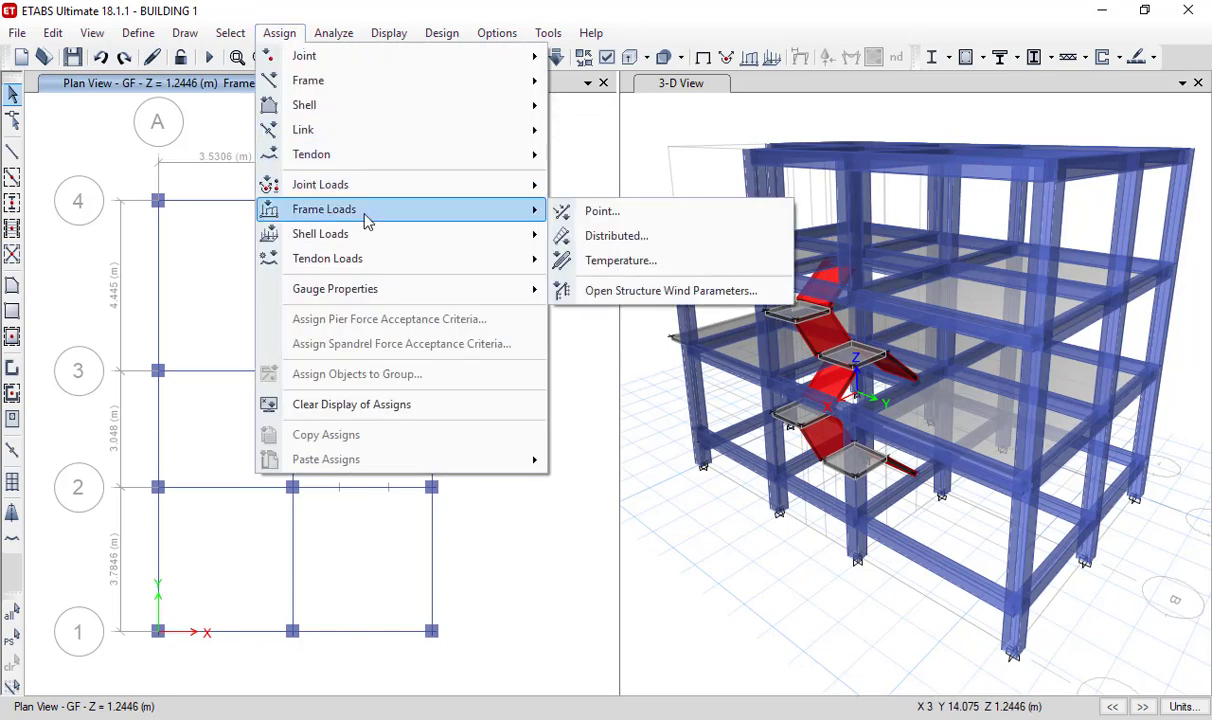
click(632, 235)
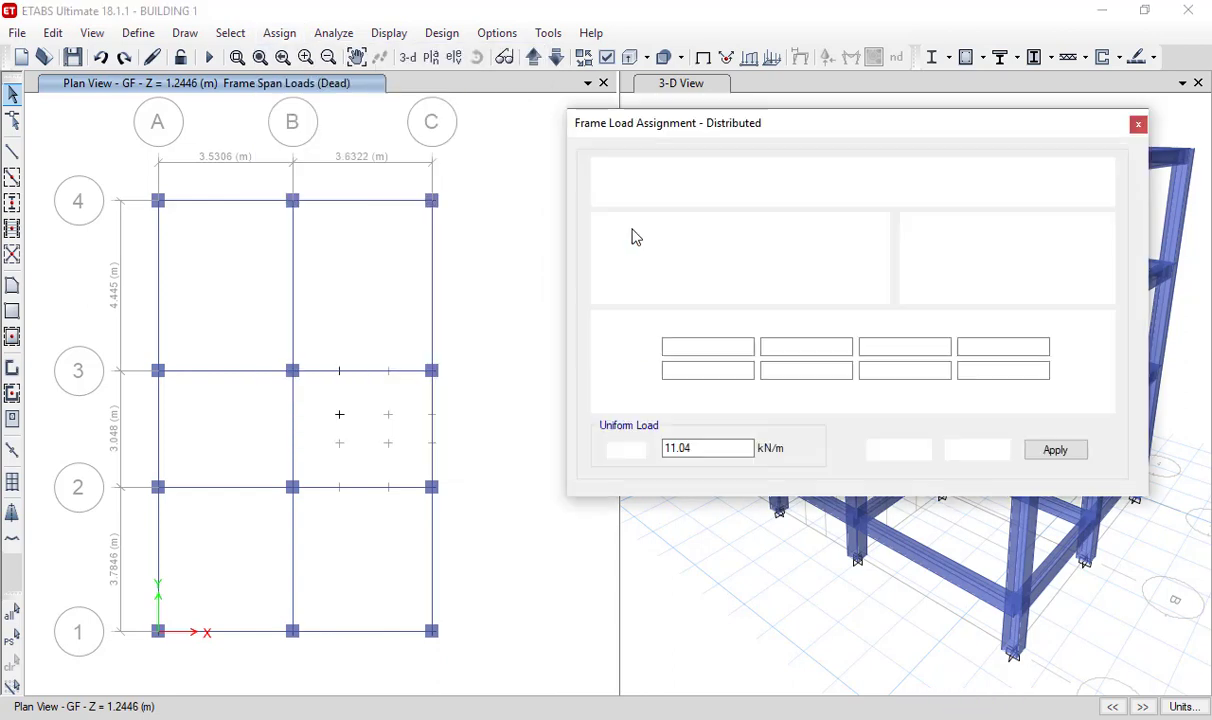
click(919, 186)
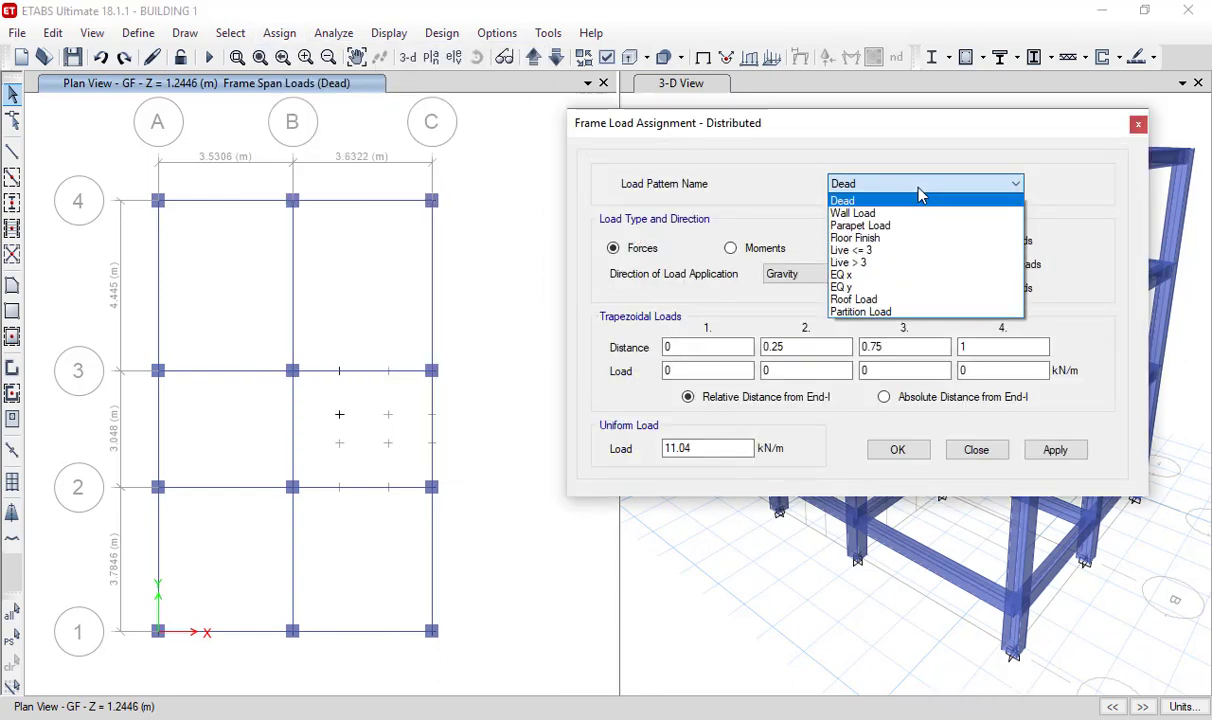
click(903, 313)
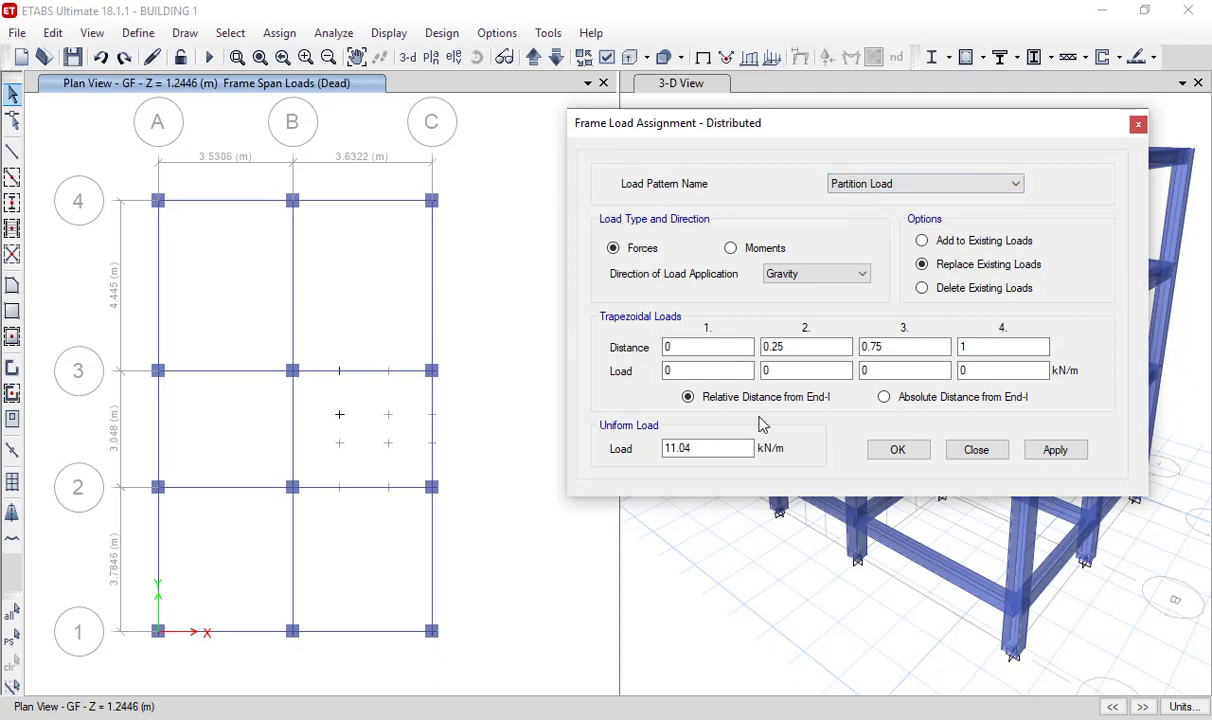
drag(731, 448, 558, 452)
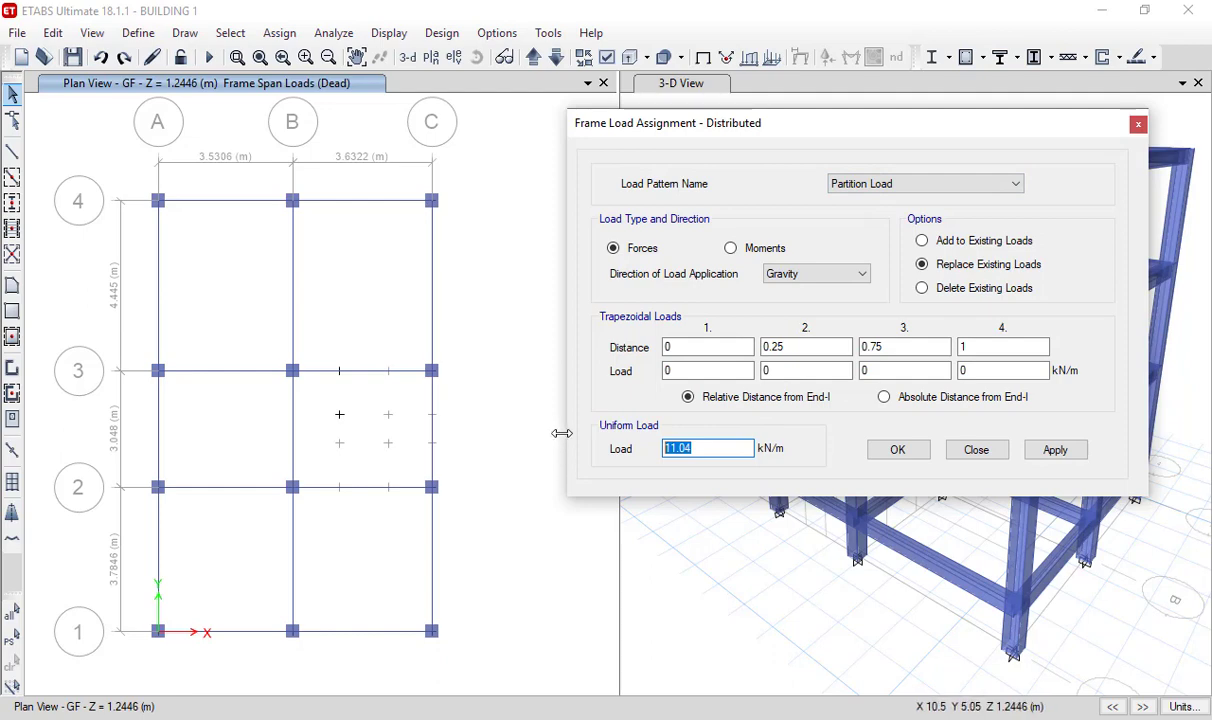
text(7.728)
- Apply the 7.728 kN/m load to all GF beams on grids 4 and A, the grid 1 beam A-B and the grid 2 beam B-C
click(392, 202)
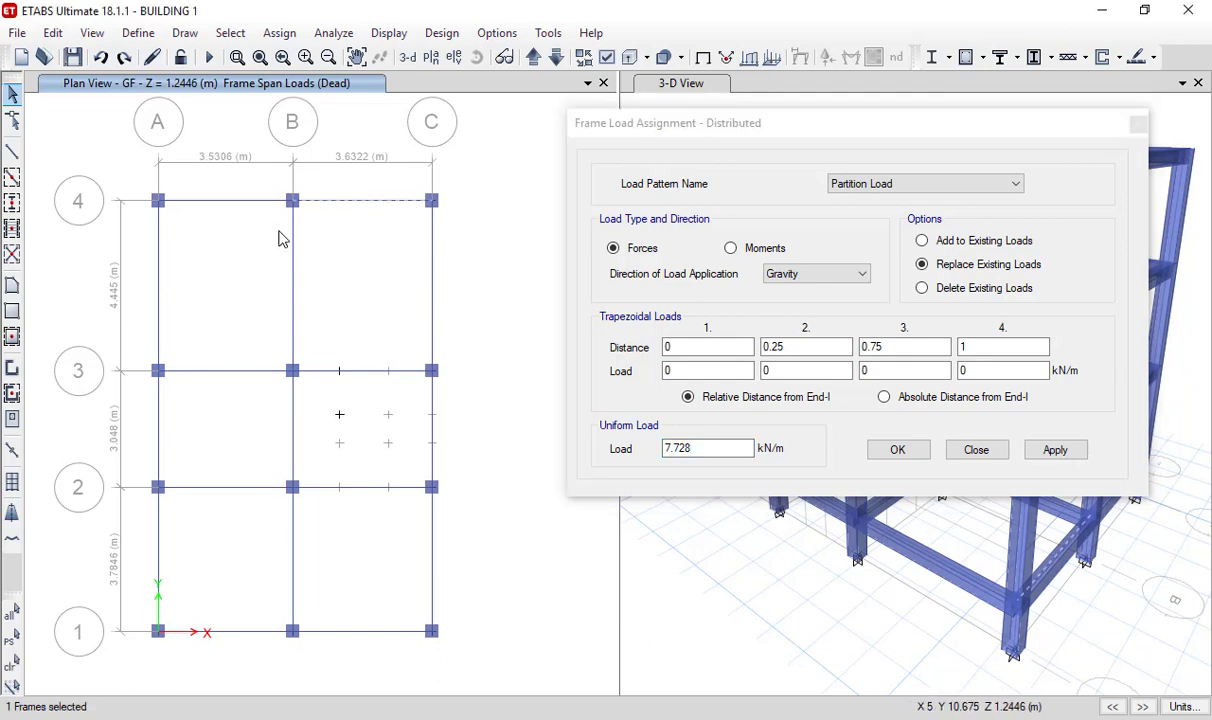
click(224, 201)
click(160, 269)
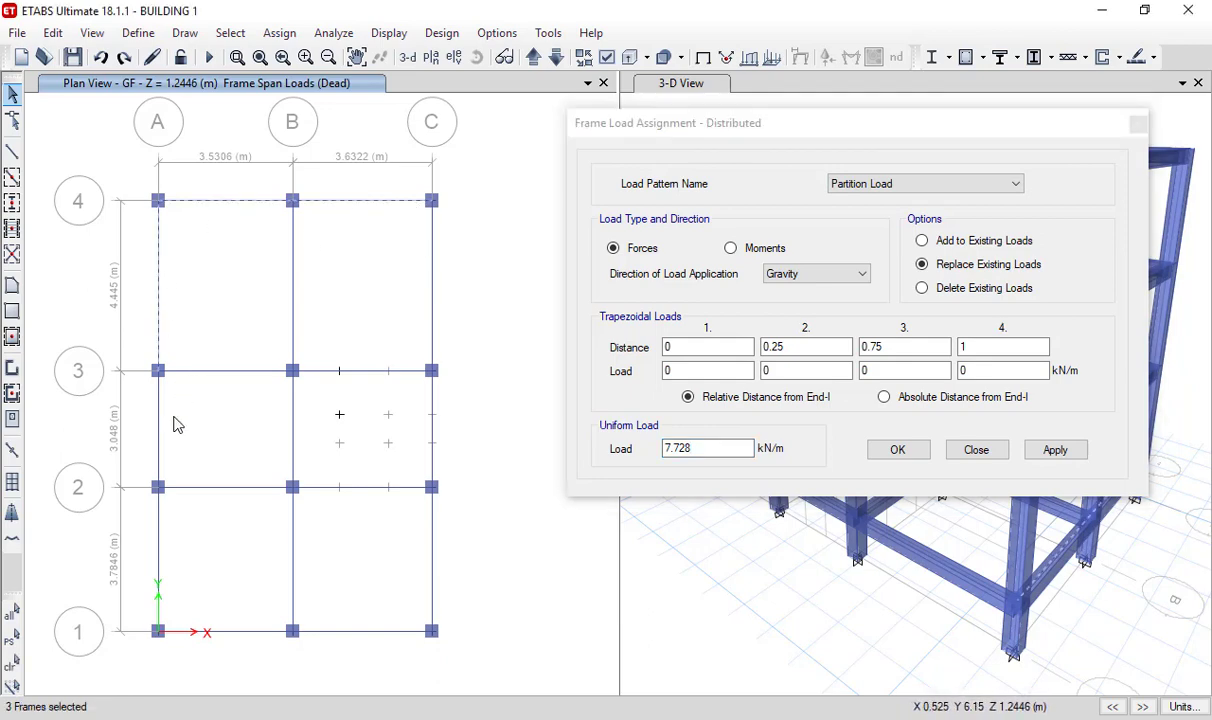
click(159, 440)
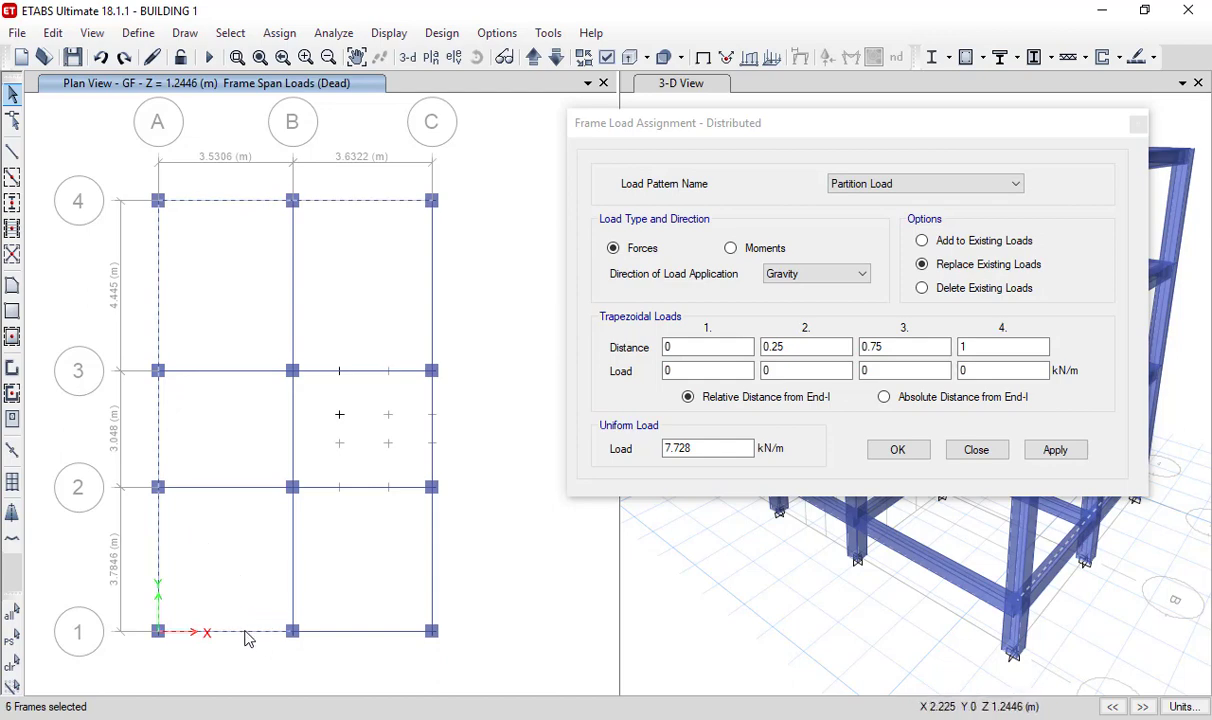
click(345, 486)
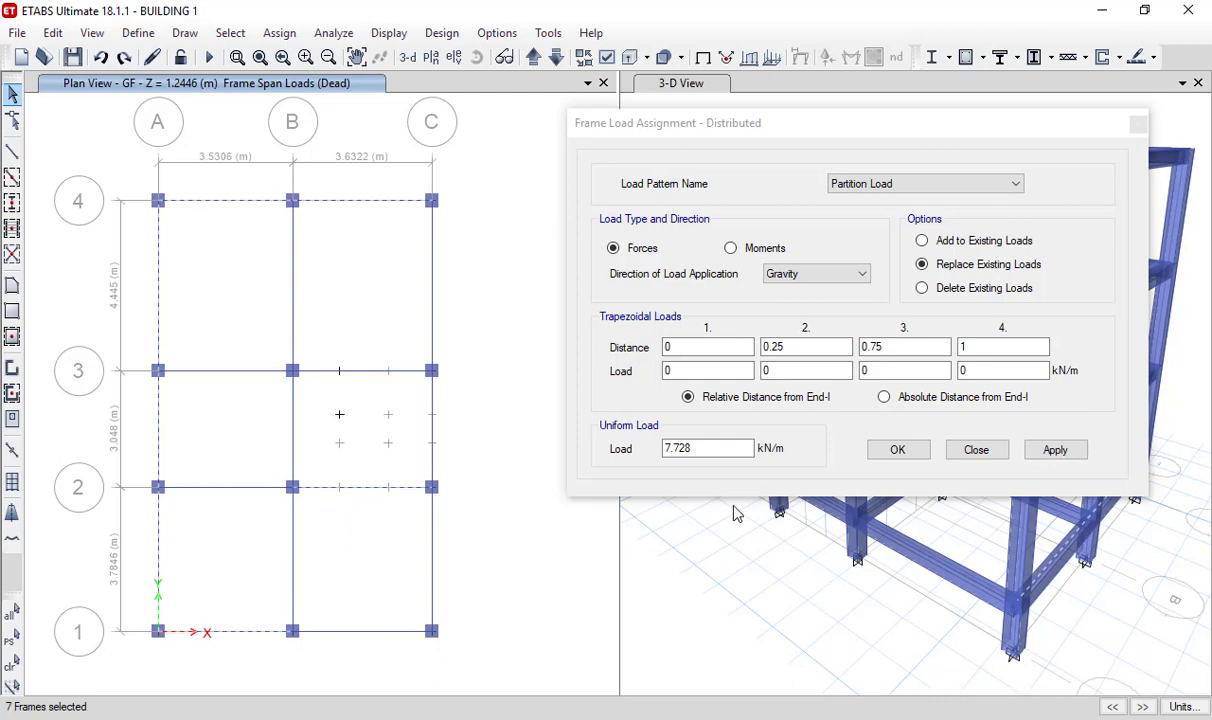
click(1057, 451)
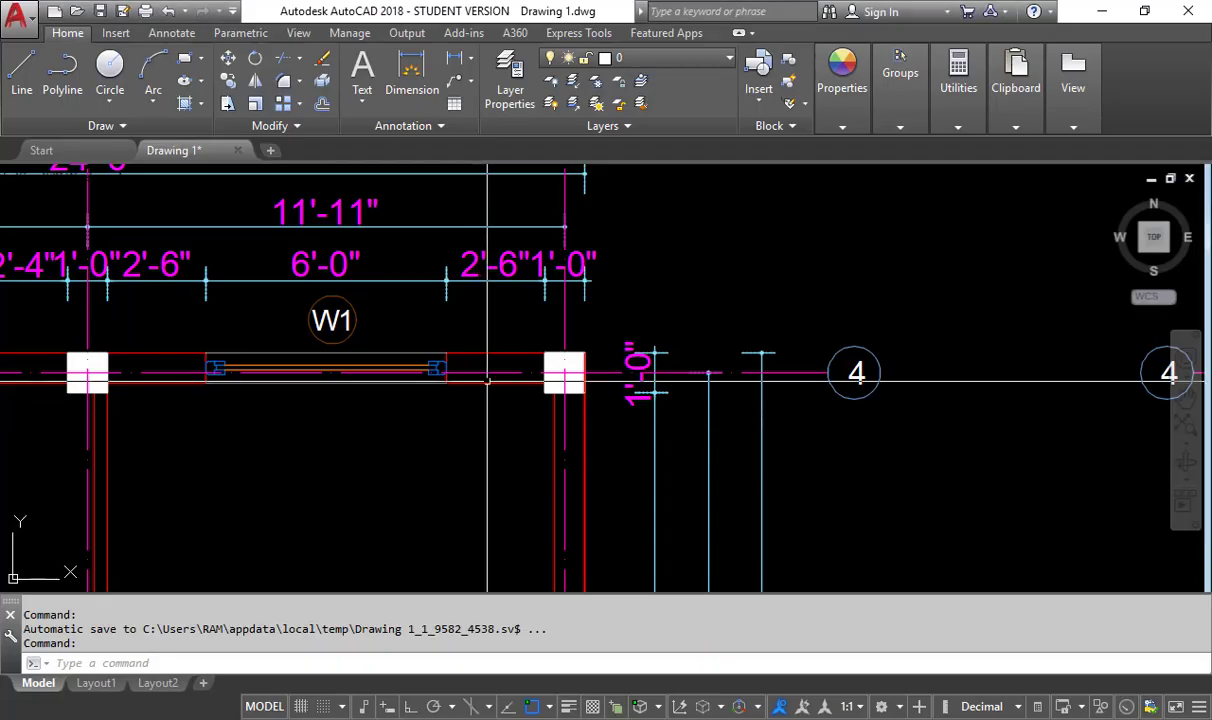
- Check in AutoCAD whether the ground-floor Bed Room's outer wall along grid C has openings, and return to ETABS
scroll(479, 416, down, 3)
scroll(479, 416, up, 4)
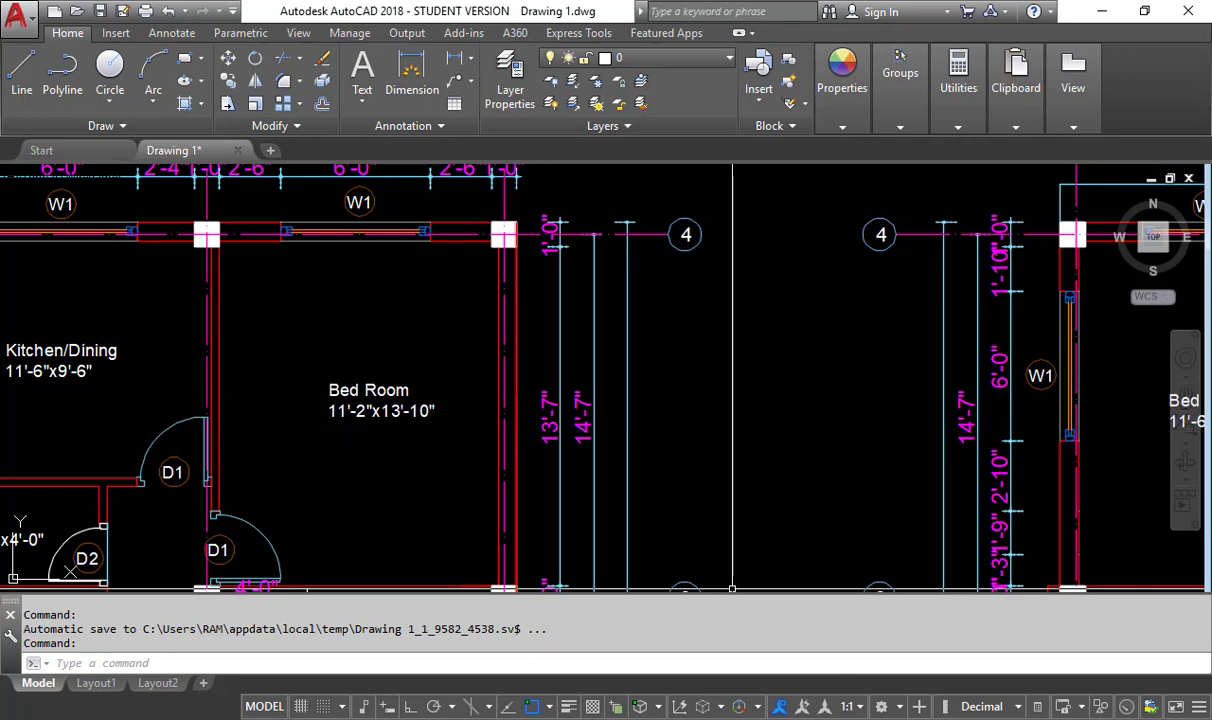
key(alt+Tab)
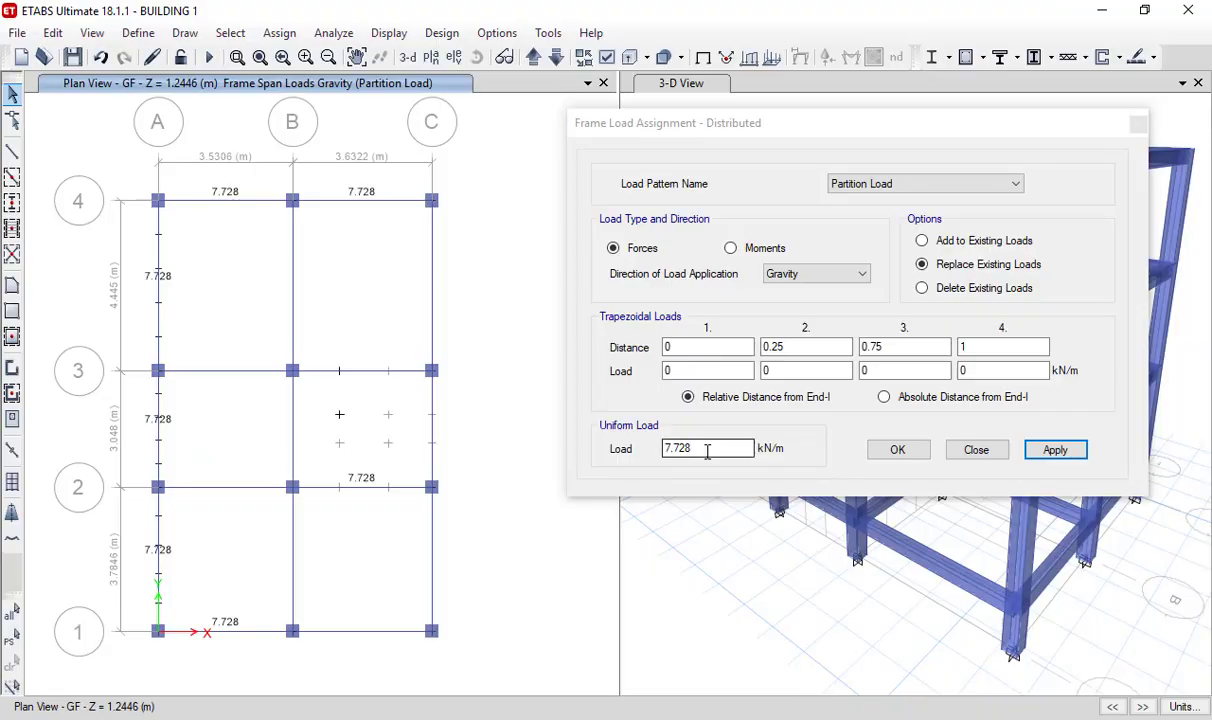
- Apply a uniform load of 11.04 kN/m to all GF beams on grid C and the grid 3 beam B-C
drag(709, 449, 638, 457)
text(11)
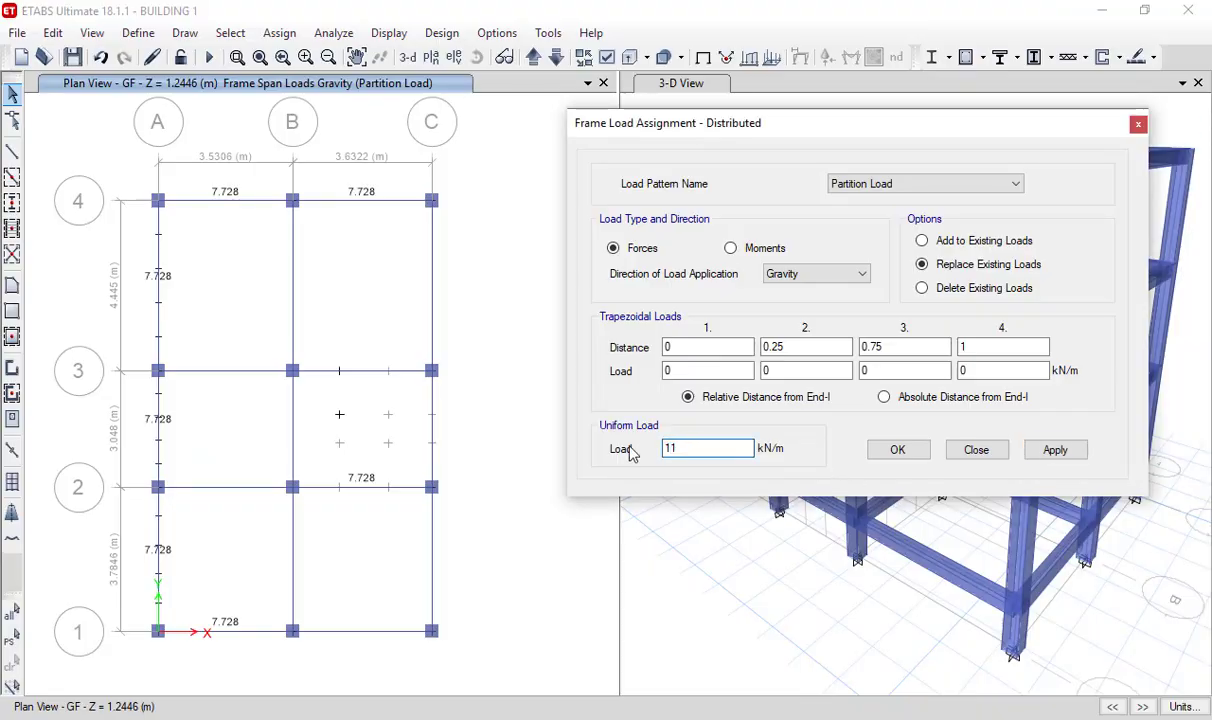
text(.04)
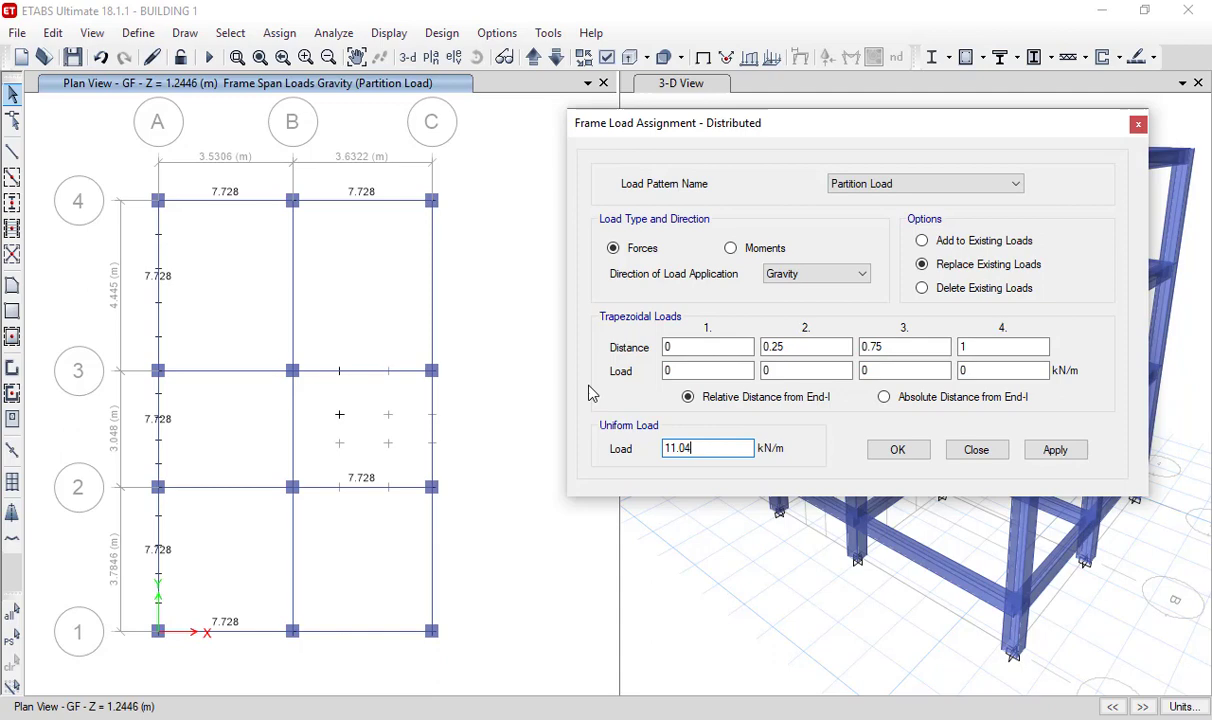
click(428, 268)
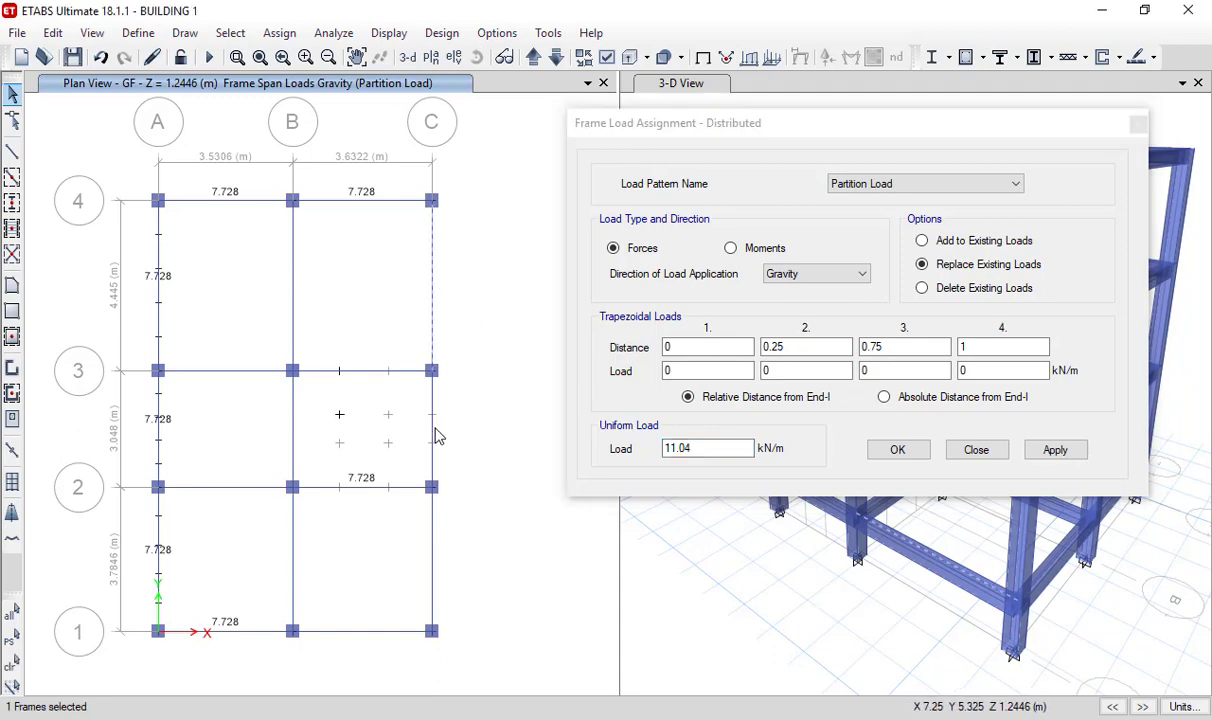
click(435, 541)
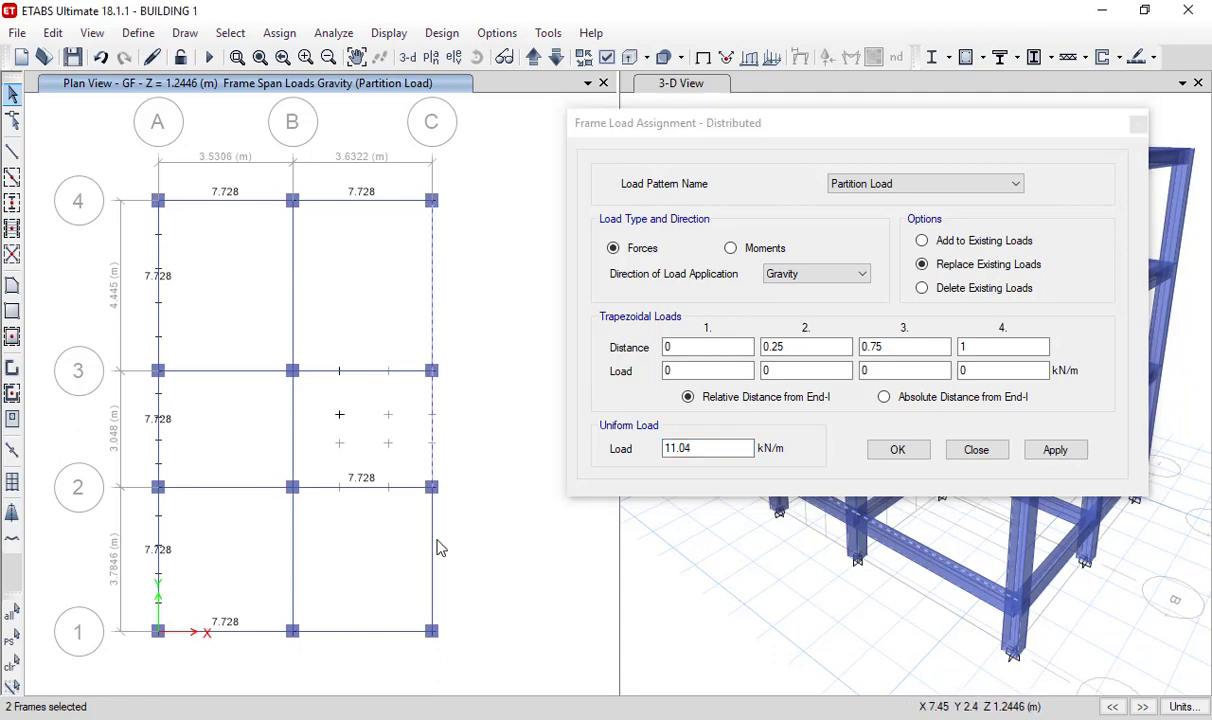
click(353, 372)
click(430, 461)
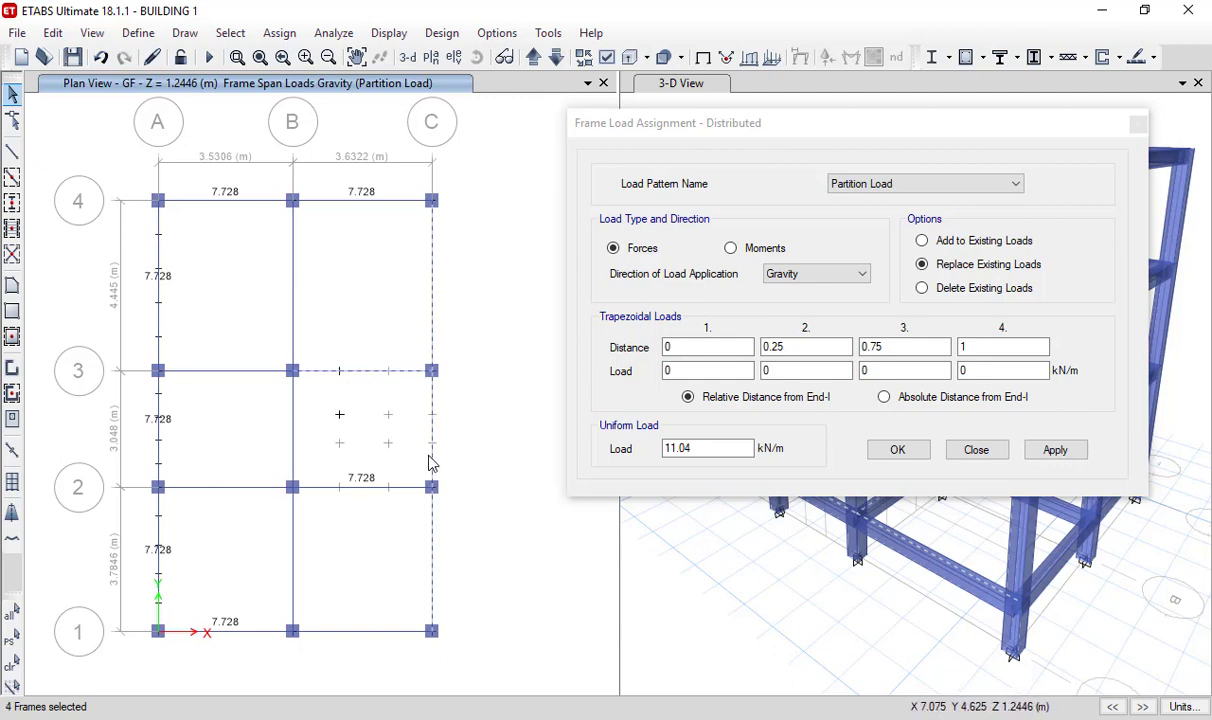
click(1050, 450)
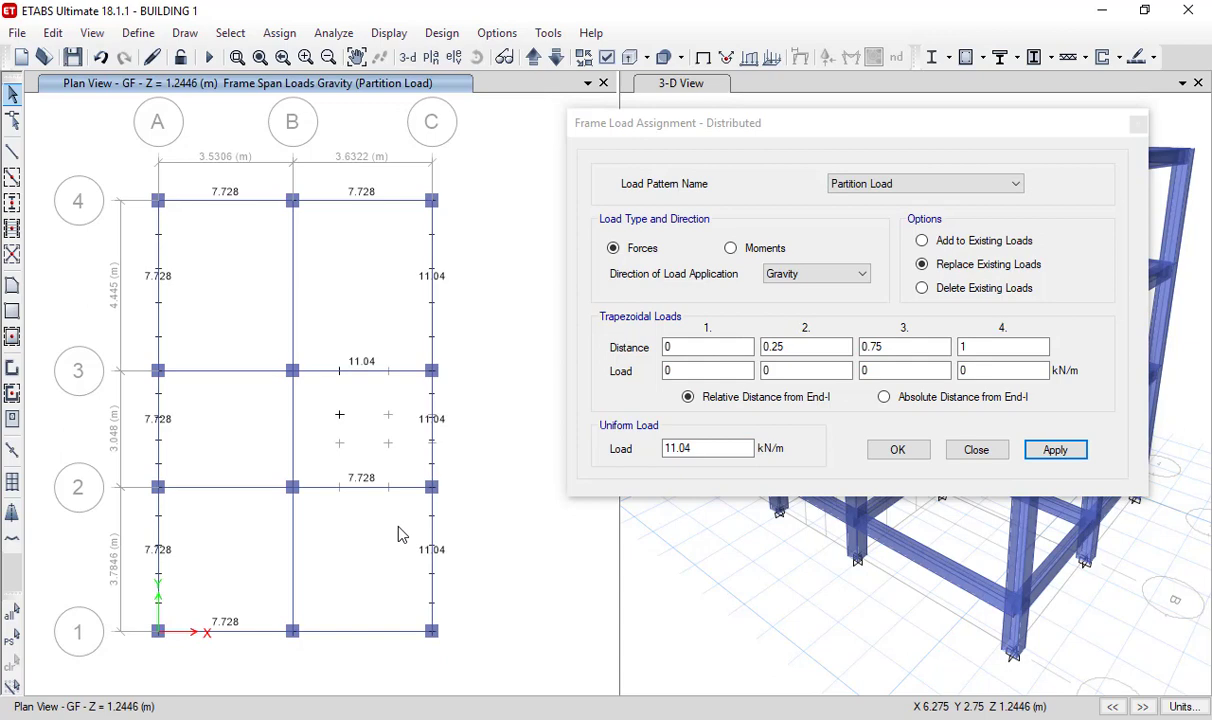
- Replace the load on the GF grid 3 beam B-C with a uniform load of 15 kN/m
click(320, 373)
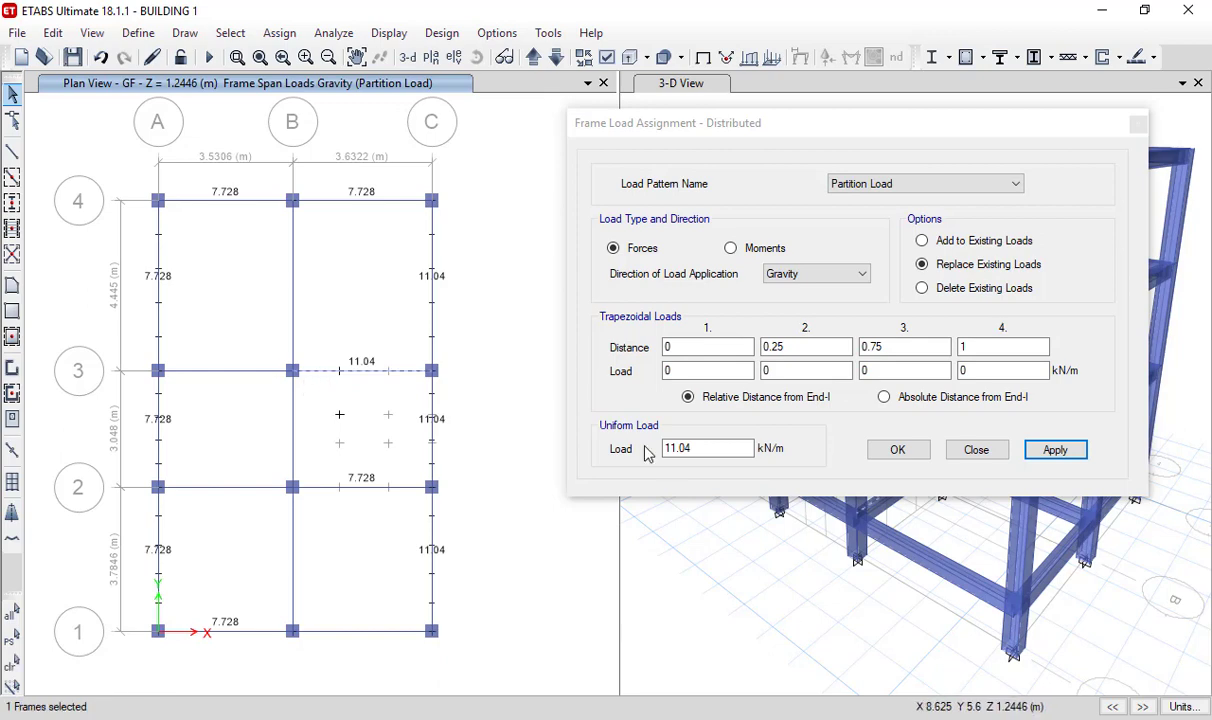
drag(717, 449, 604, 451)
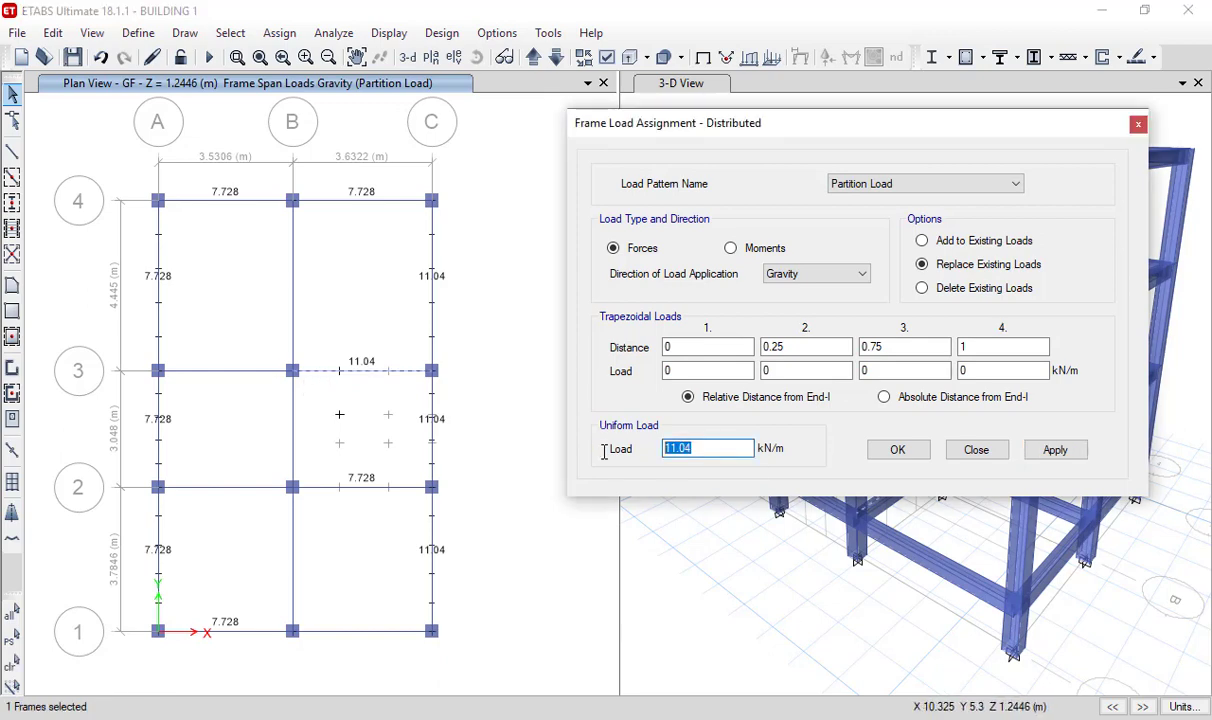
text(15)
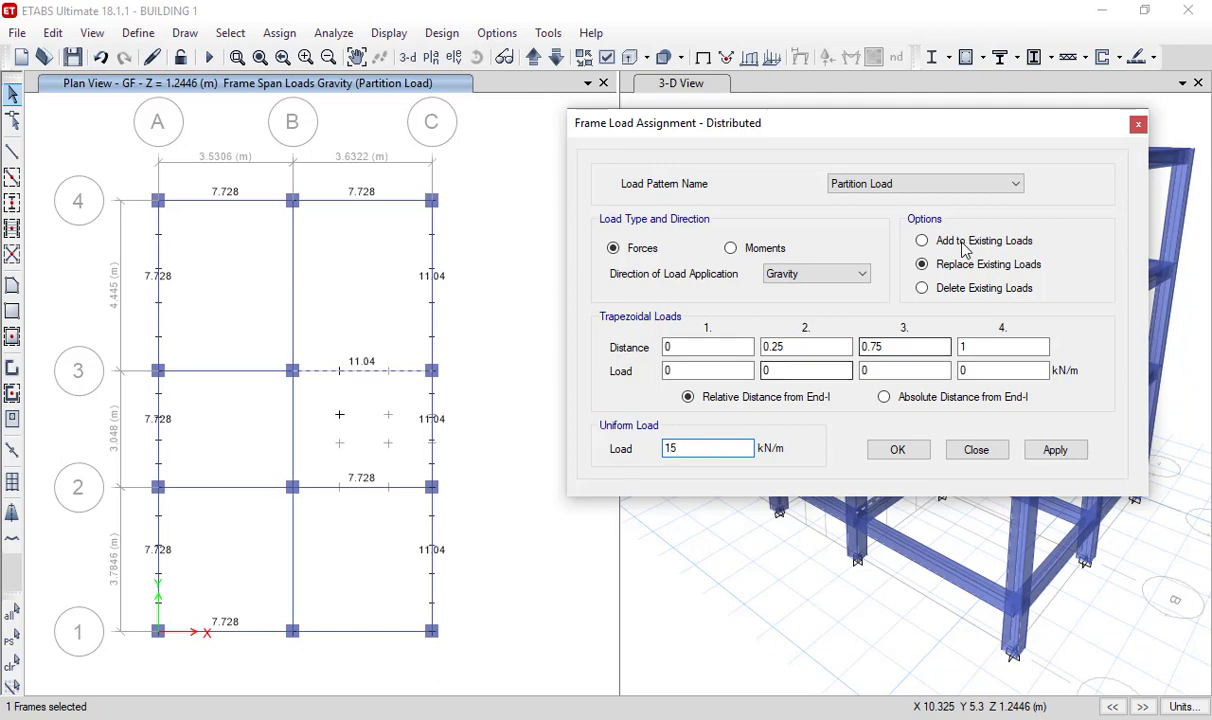
click(1052, 450)
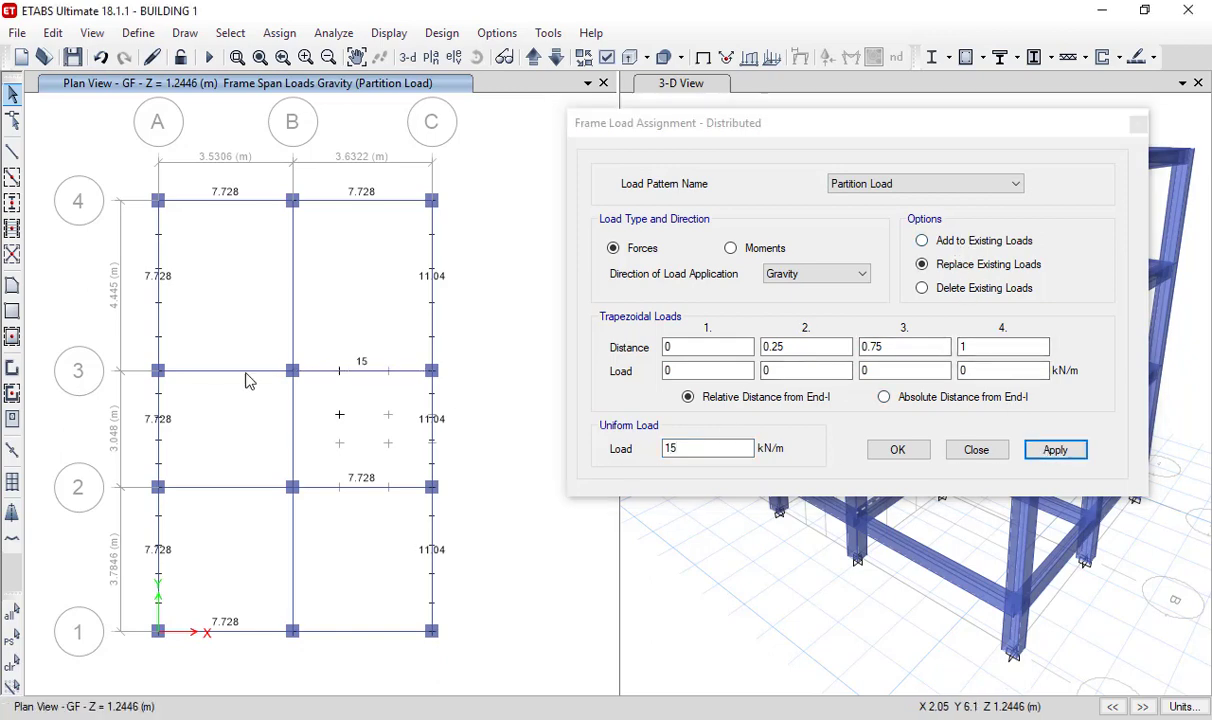
- Restore the uniform load of 11.04 kN/m on the GF grid 3 beam B-C, replacing the existing load
double_click(700, 449)
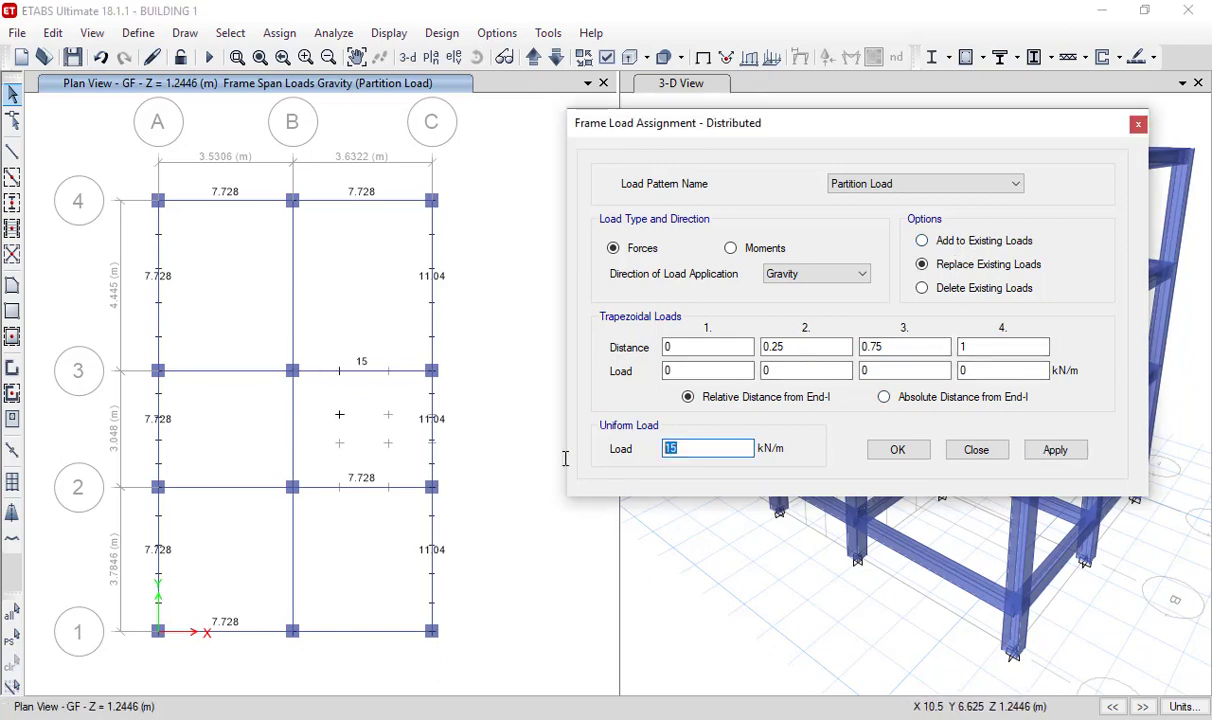
text(11.04)
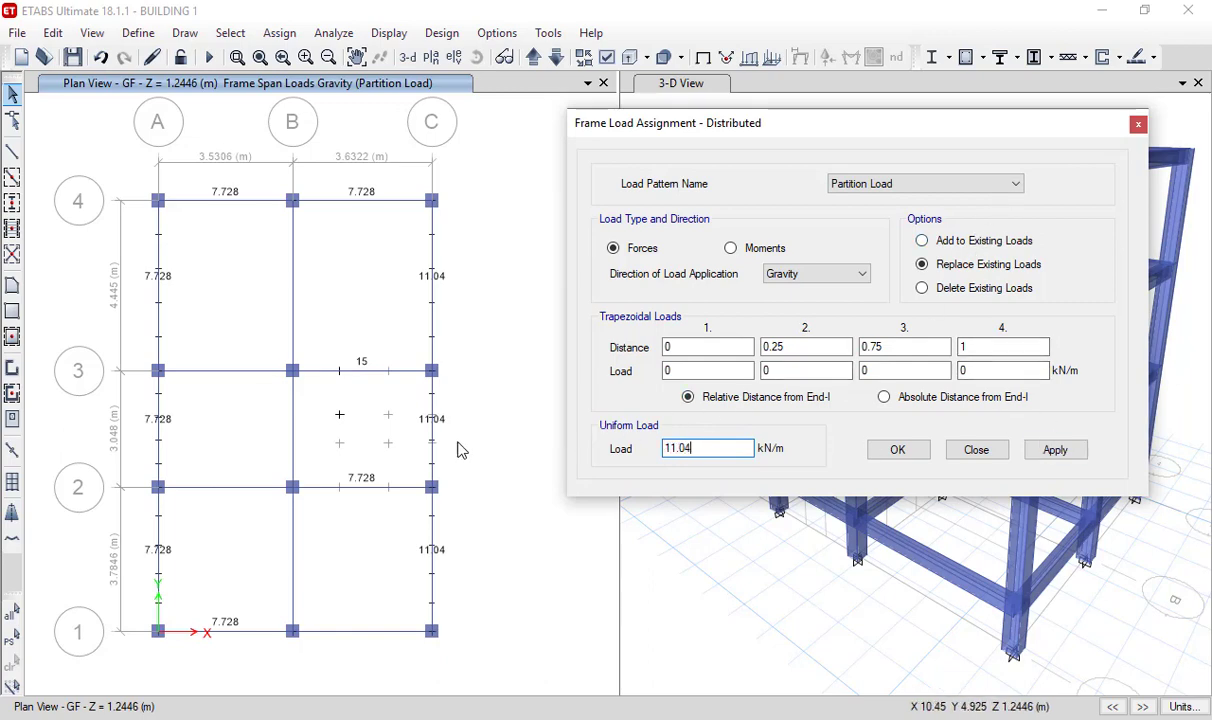
click(367, 376)
click(1056, 450)
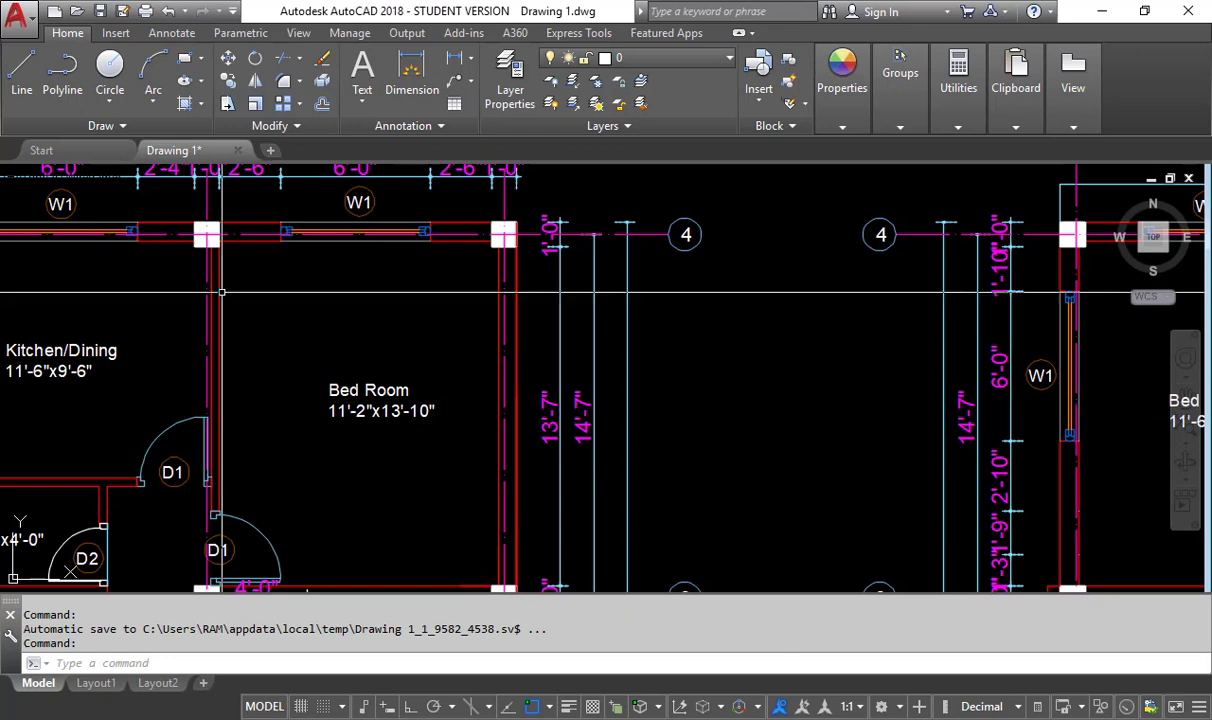
- Examine the ground-floor interior walls in AutoCAD, look up their load in the Notepad list, and return to ETABS
scroll(242, 305, down, 2)
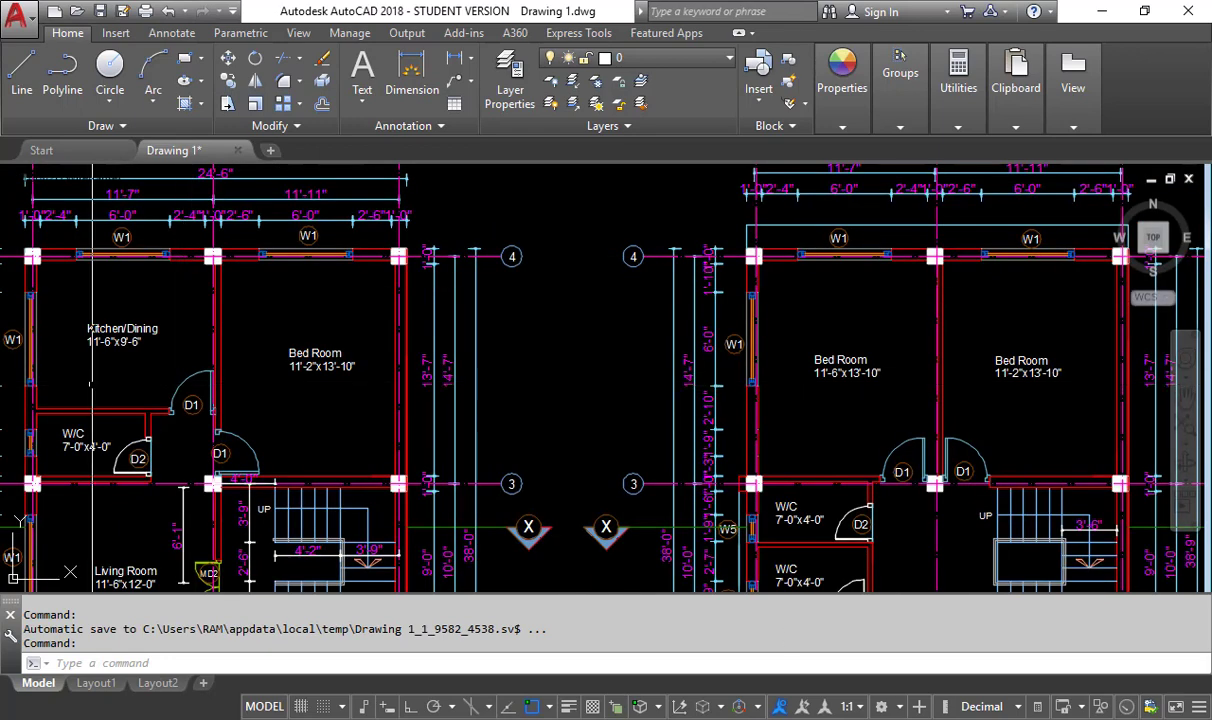
scroll(242, 327, up, 4)
scroll(335, 323, down, 3)
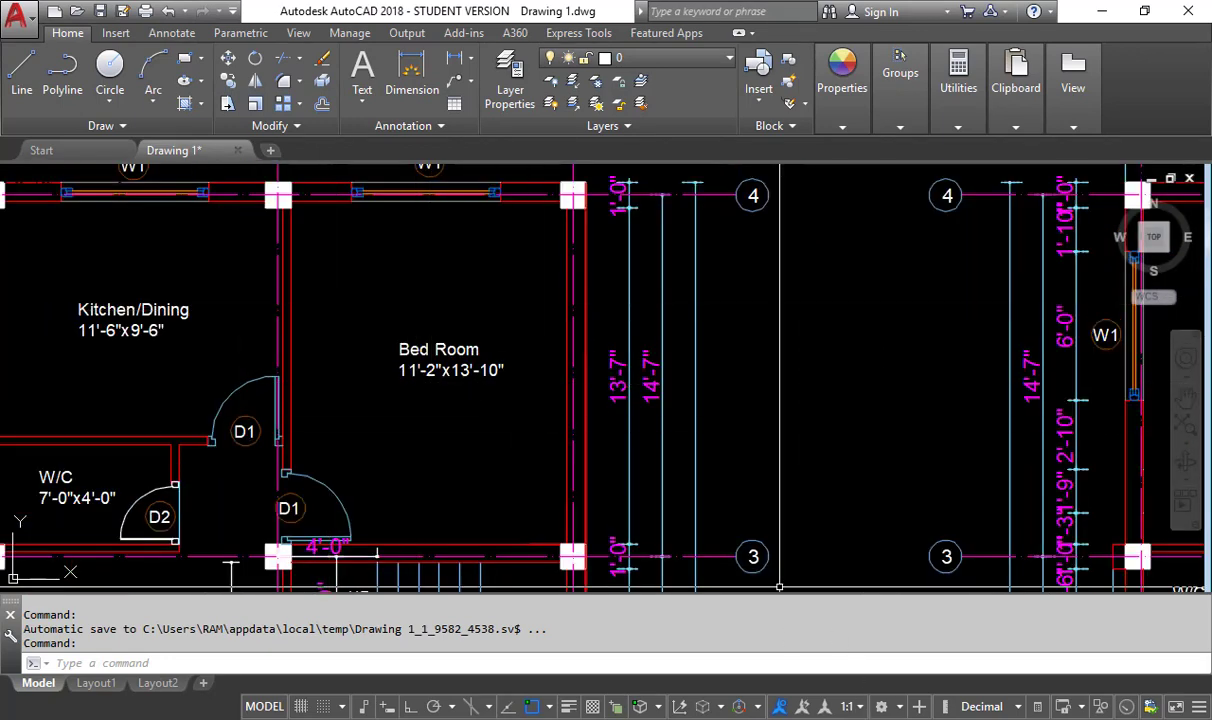
key(alt+Tab)
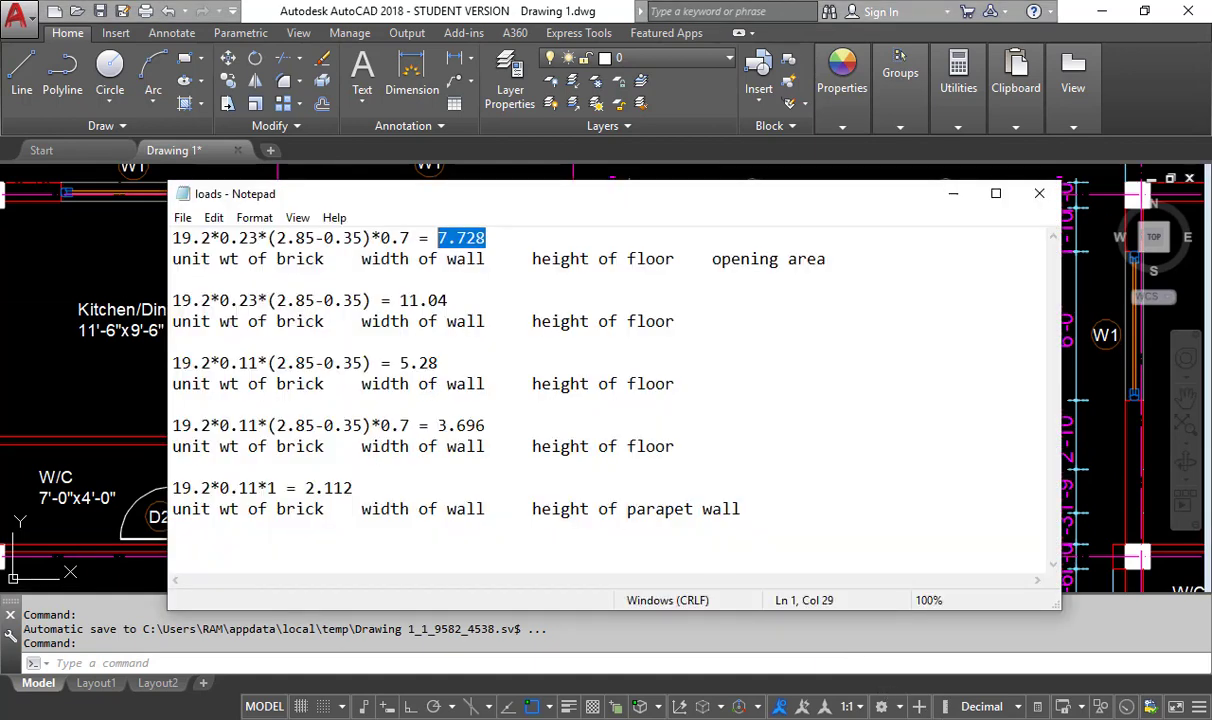
click(810, 717)
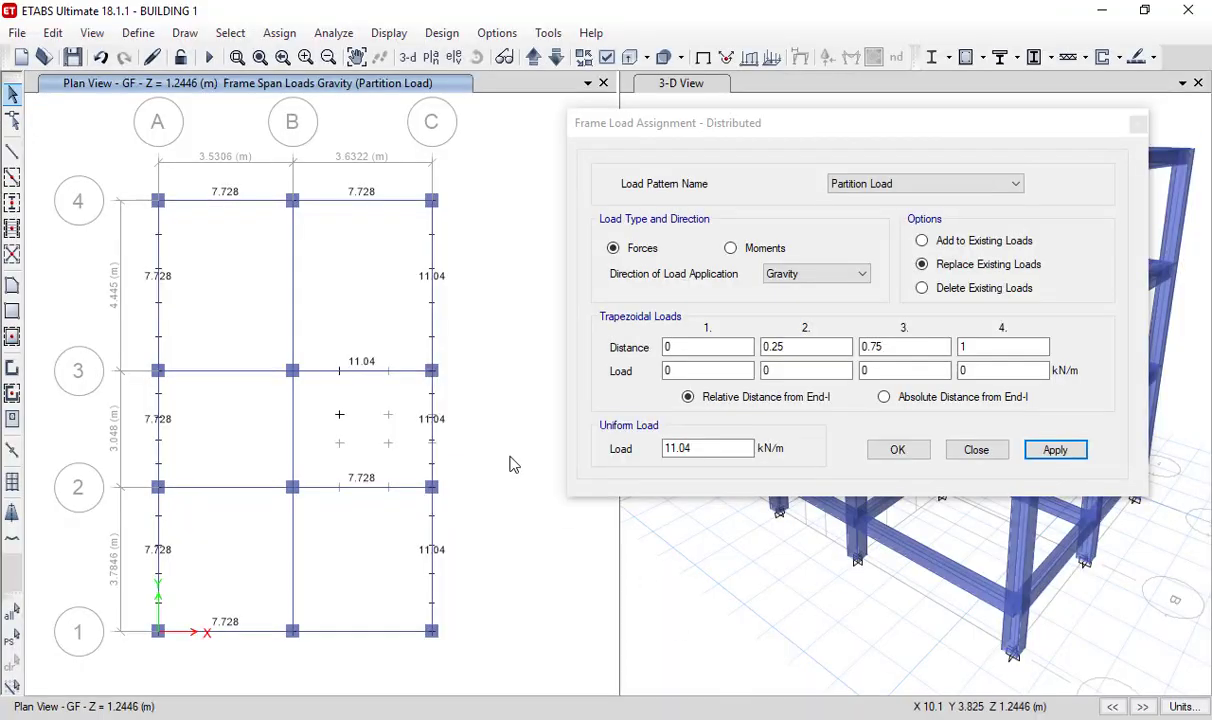
- Apply a uniform load of 5.28 kN/m to the GF grid B beams 2-3 and 3-4 and the grid 3 beam A-B
drag(712, 449, 593, 453)
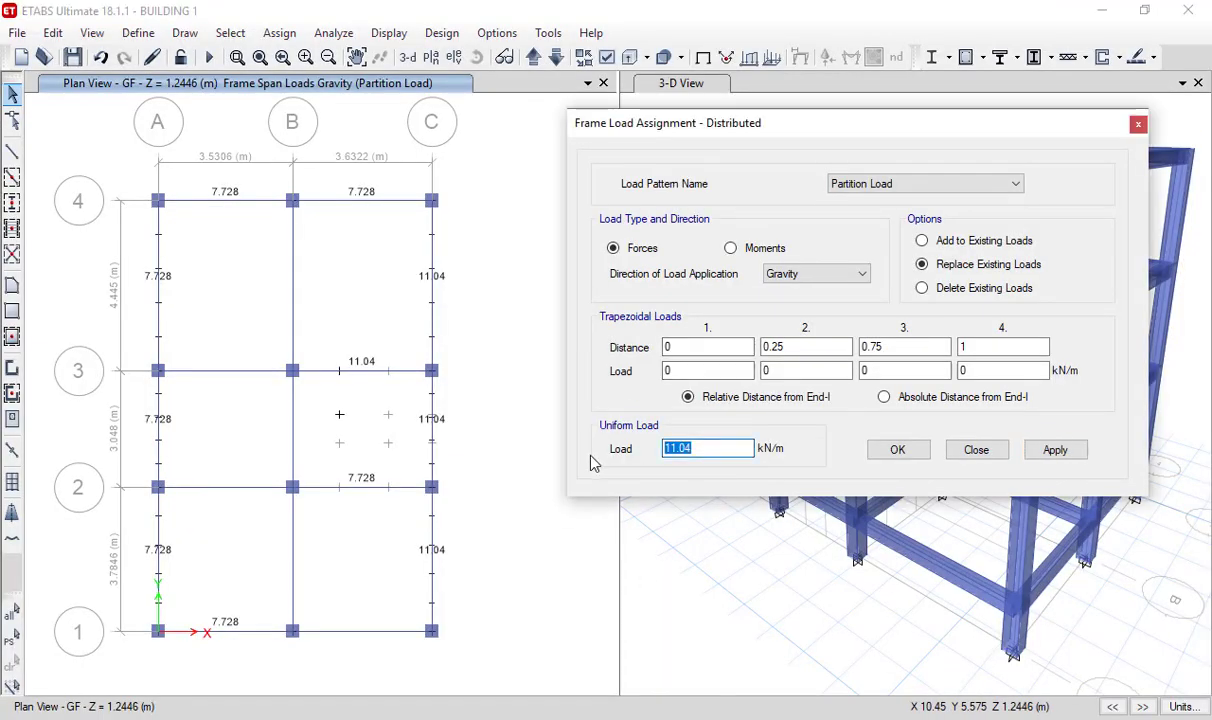
text(5.28)
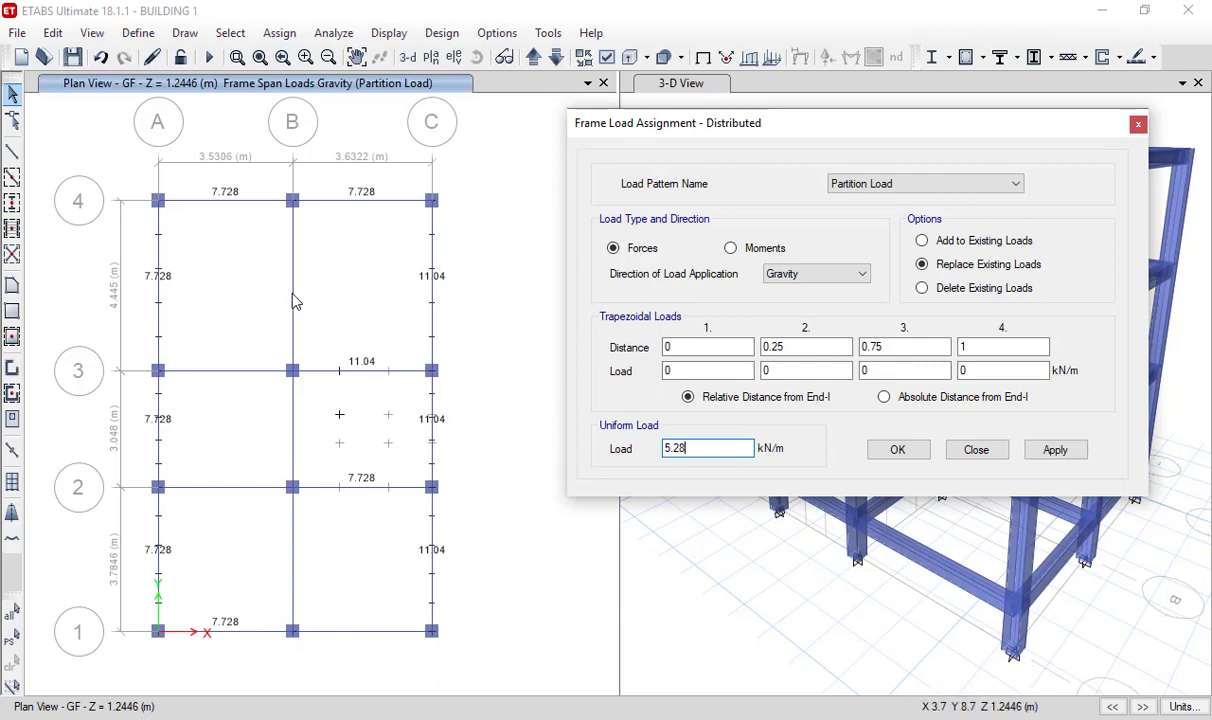
click(294, 301)
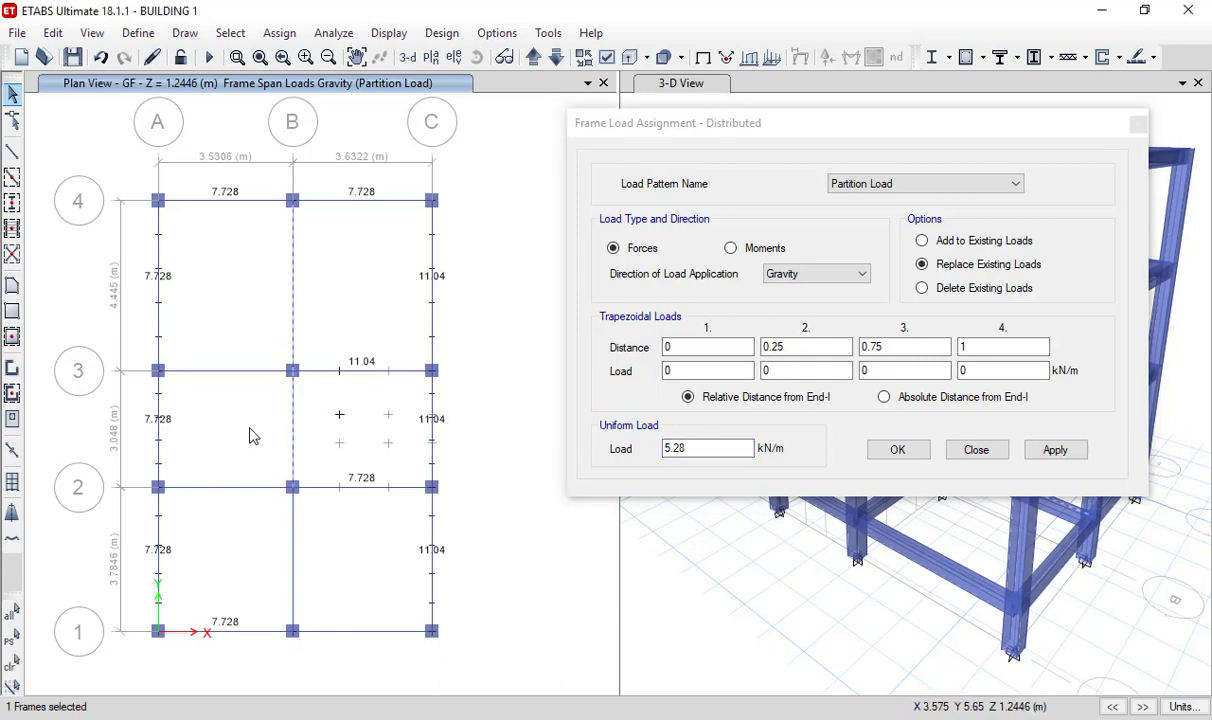
click(218, 371)
click(292, 445)
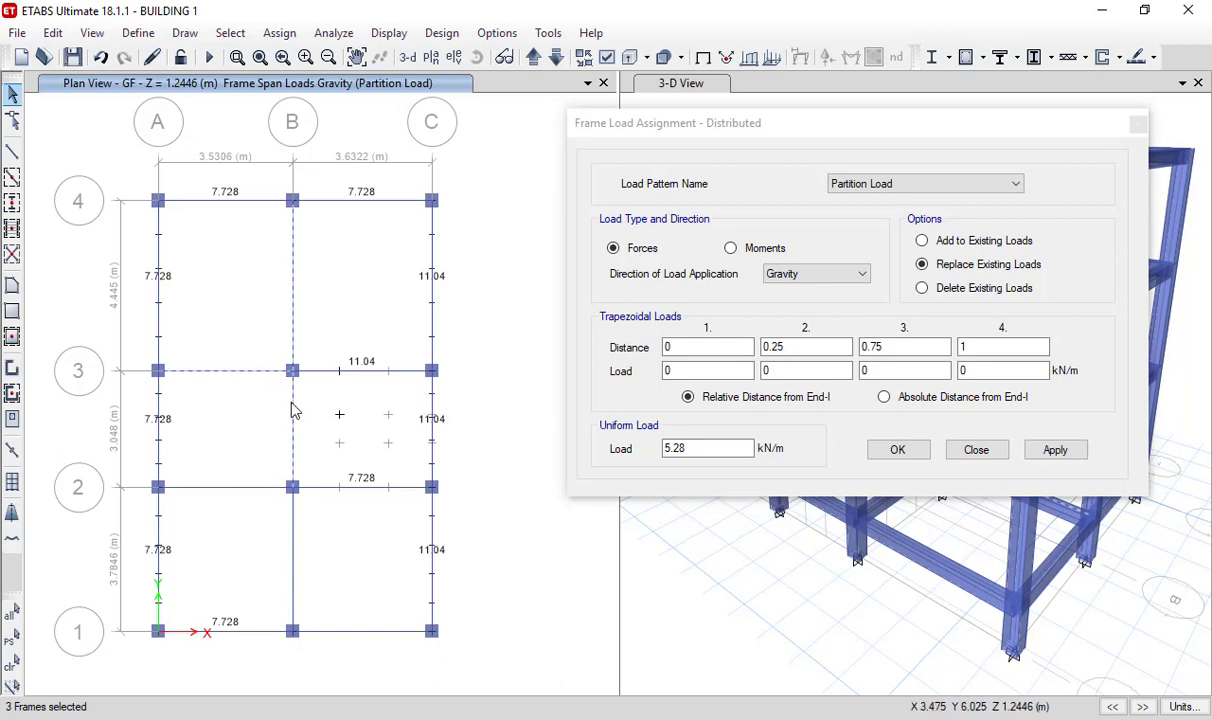
click(1057, 451)
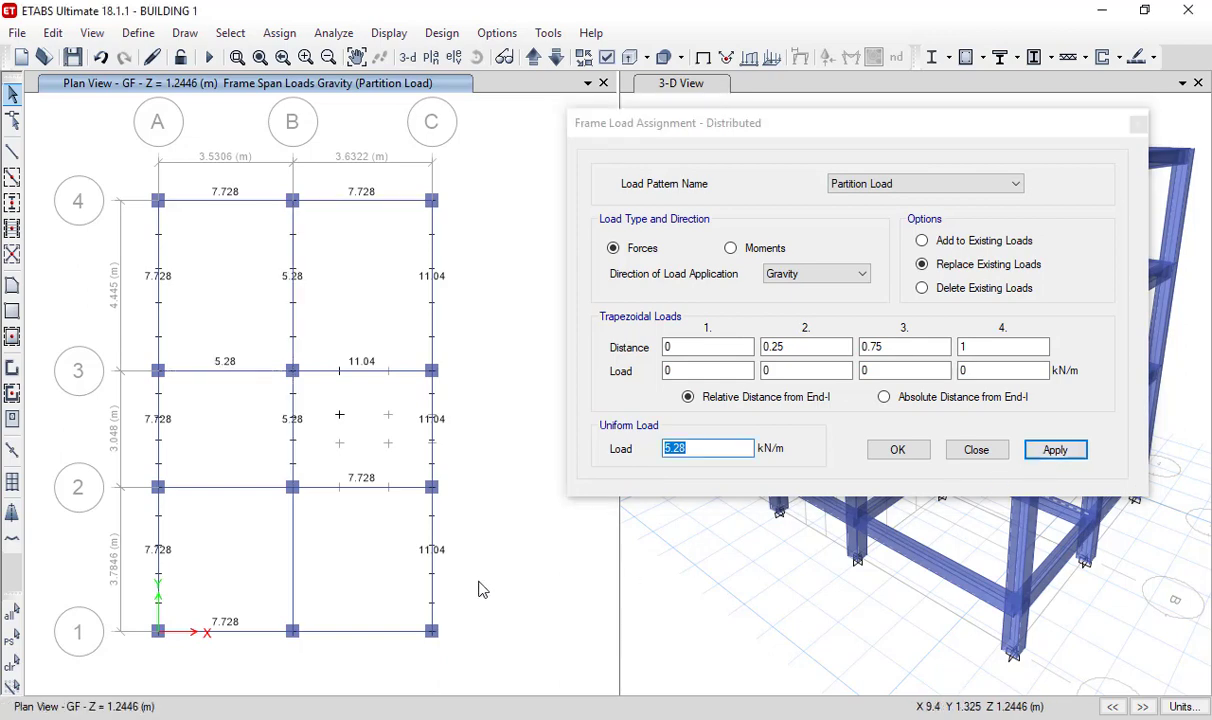
- Apply a uniform load of 11.04 kN/m to the GF grid B beam between grids 1 and 2
click(292, 573)
click(587, 455)
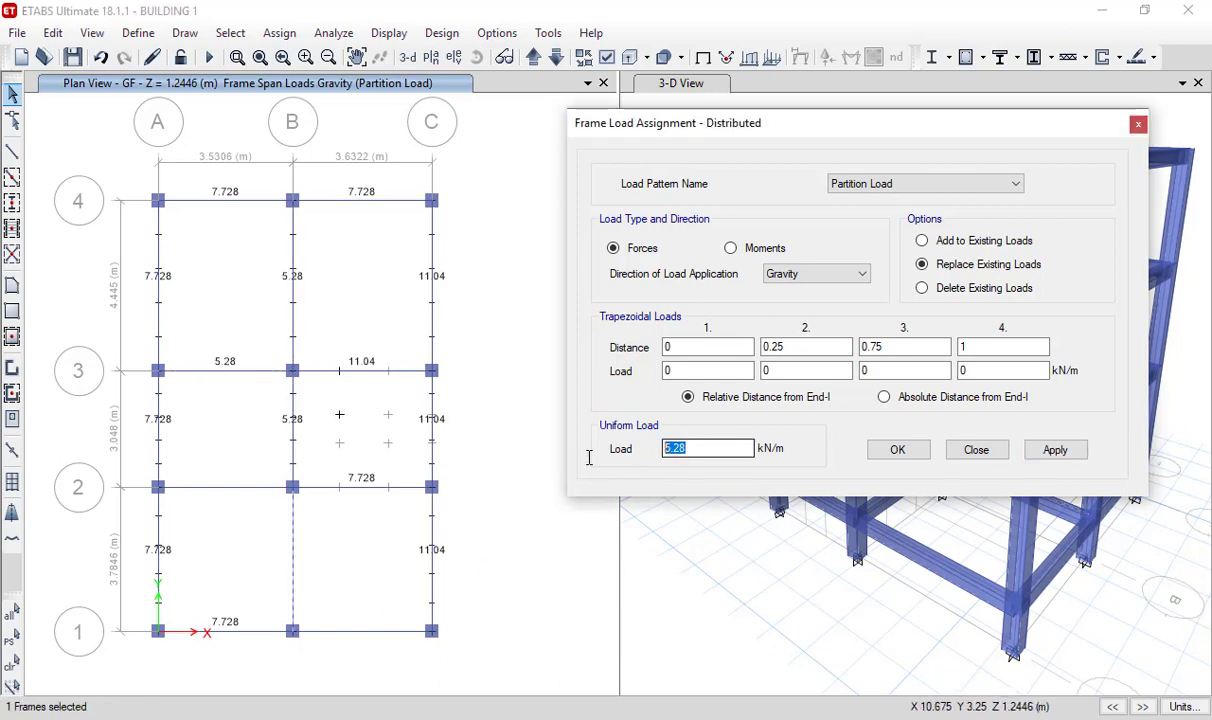
text(11.0)
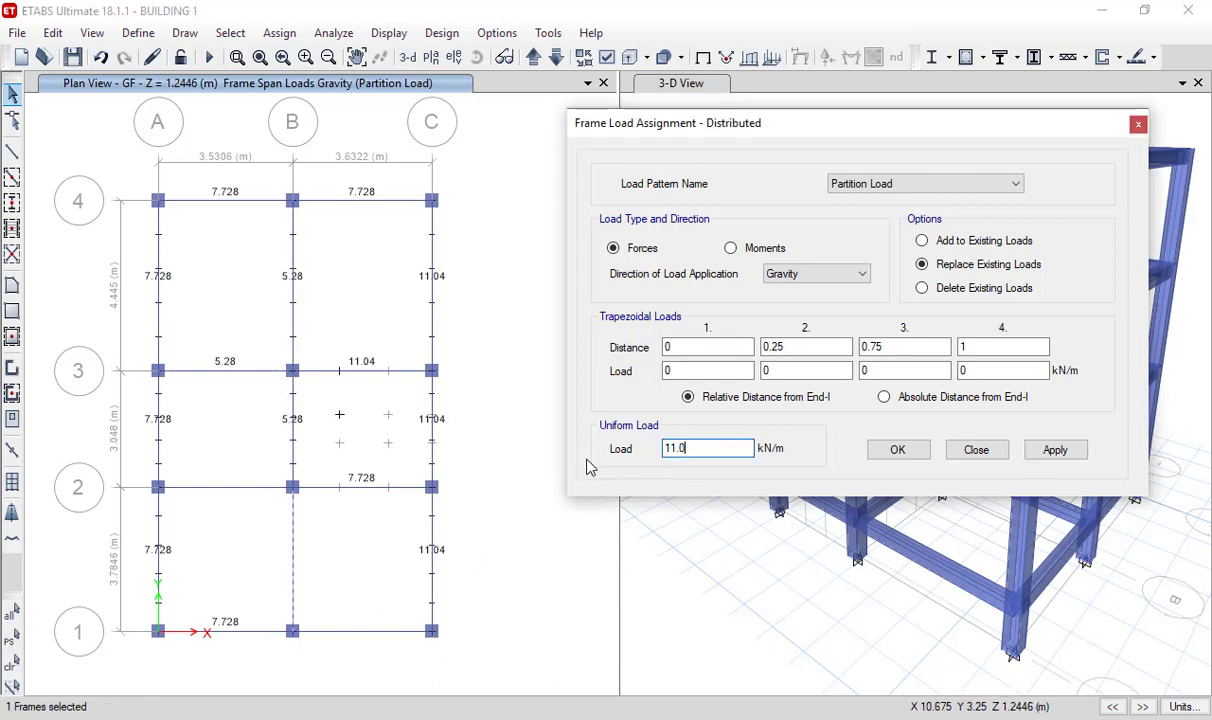
text(4)
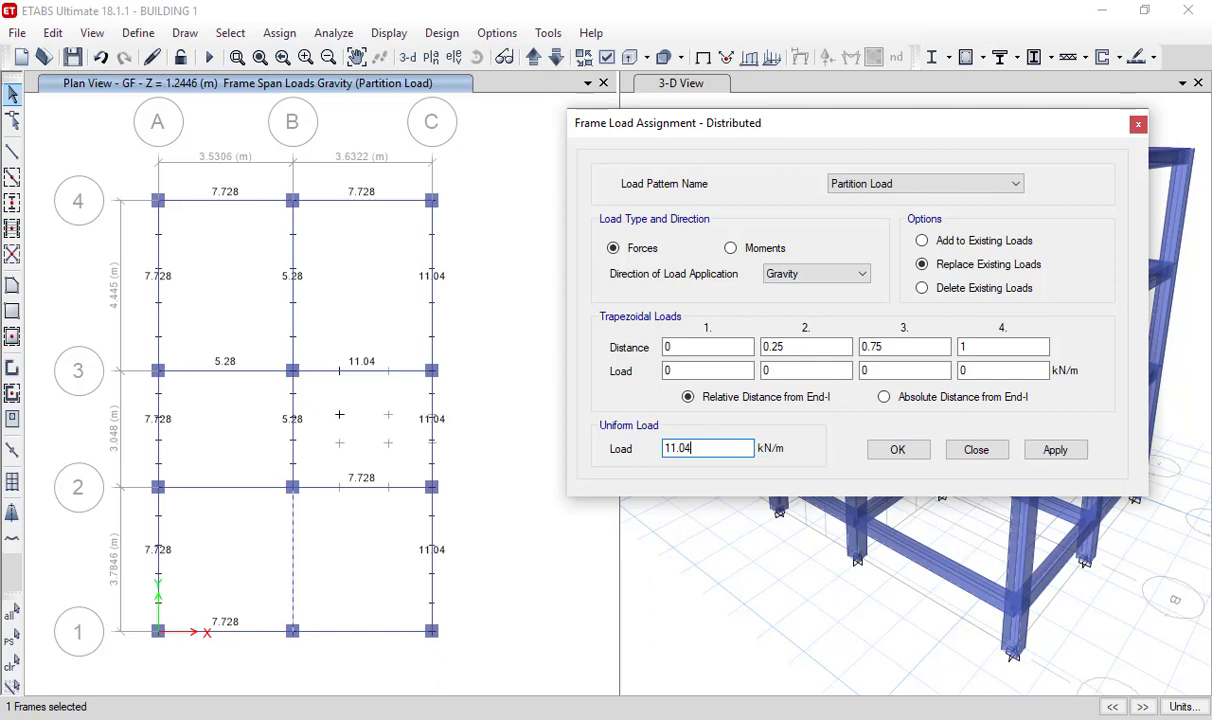
click(1057, 450)
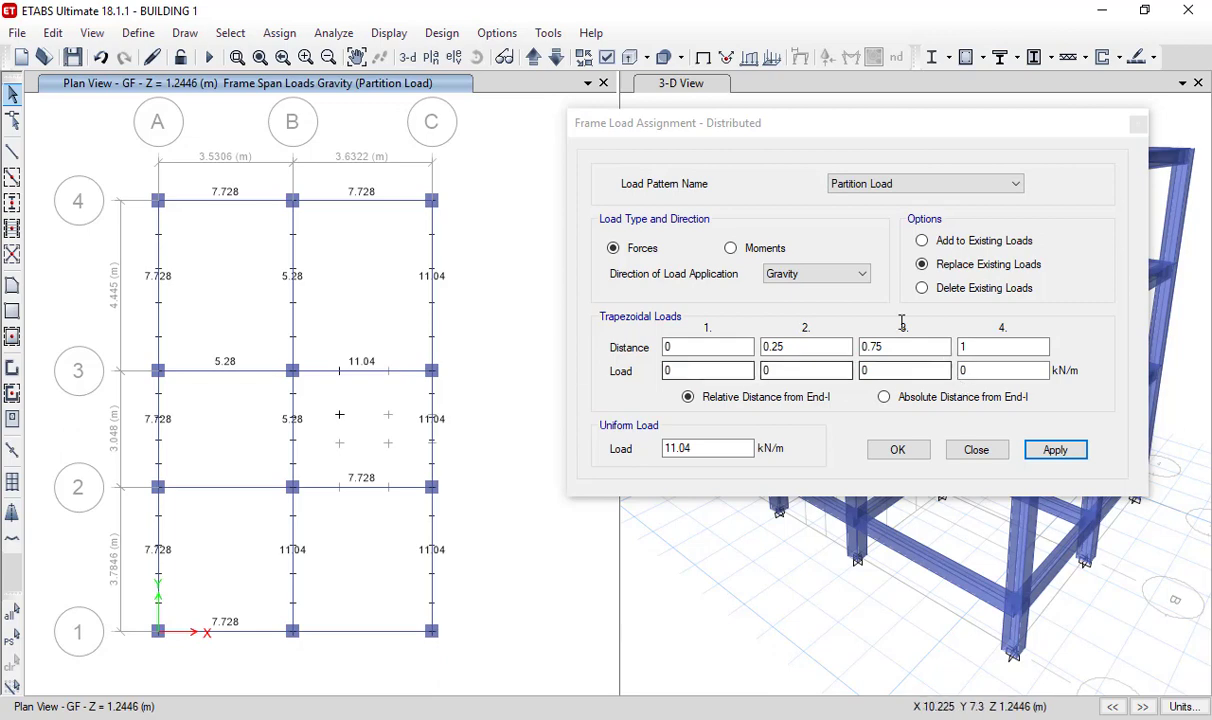
- Save the model and move the plan view up to the FF storey
click(72, 57)
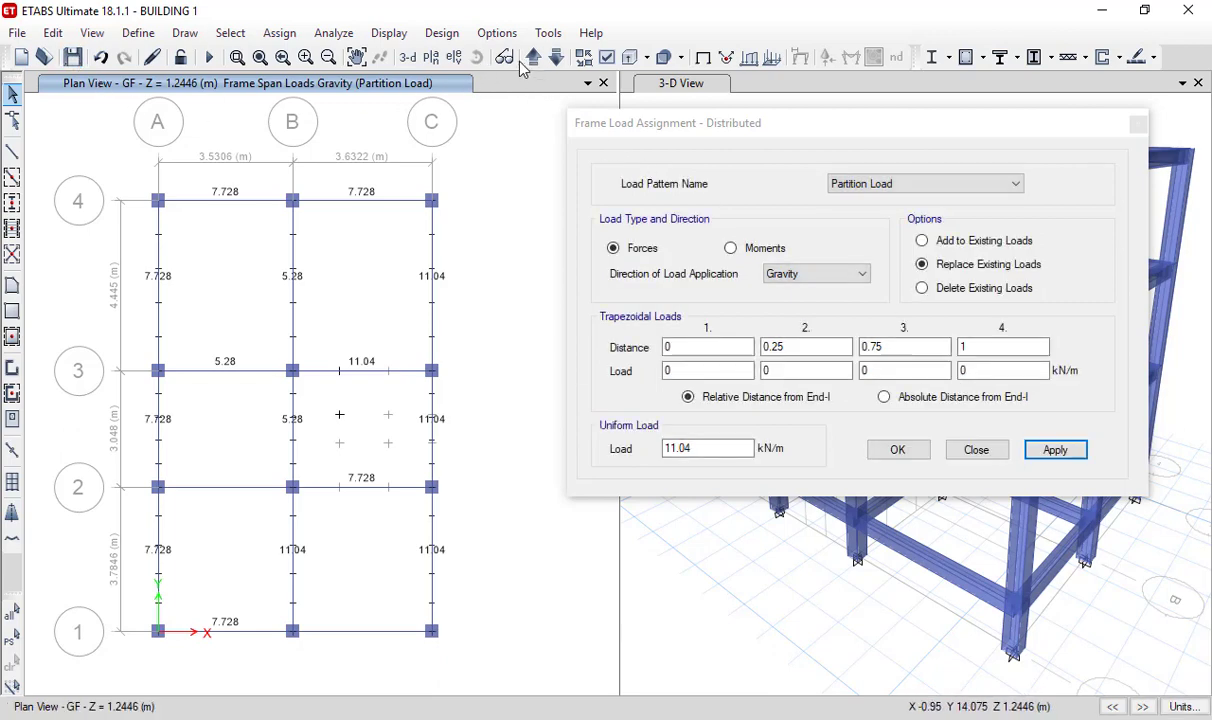
click(533, 58)
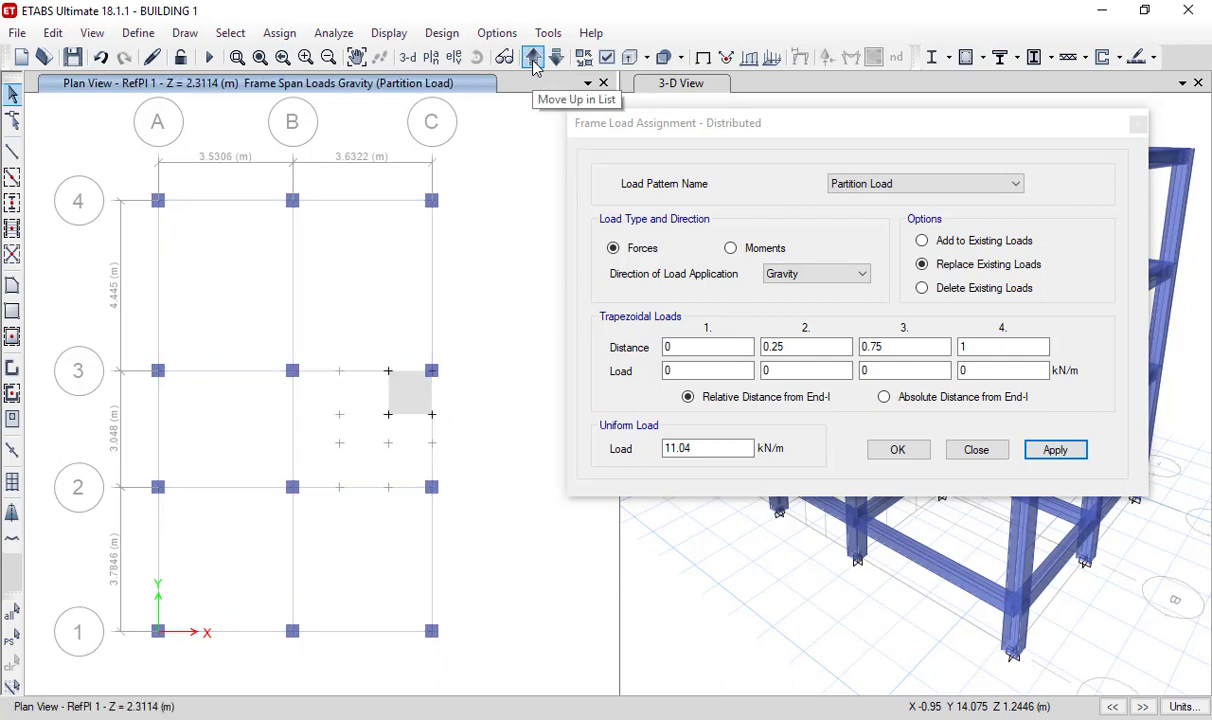
click(533, 58)
click(533, 58)
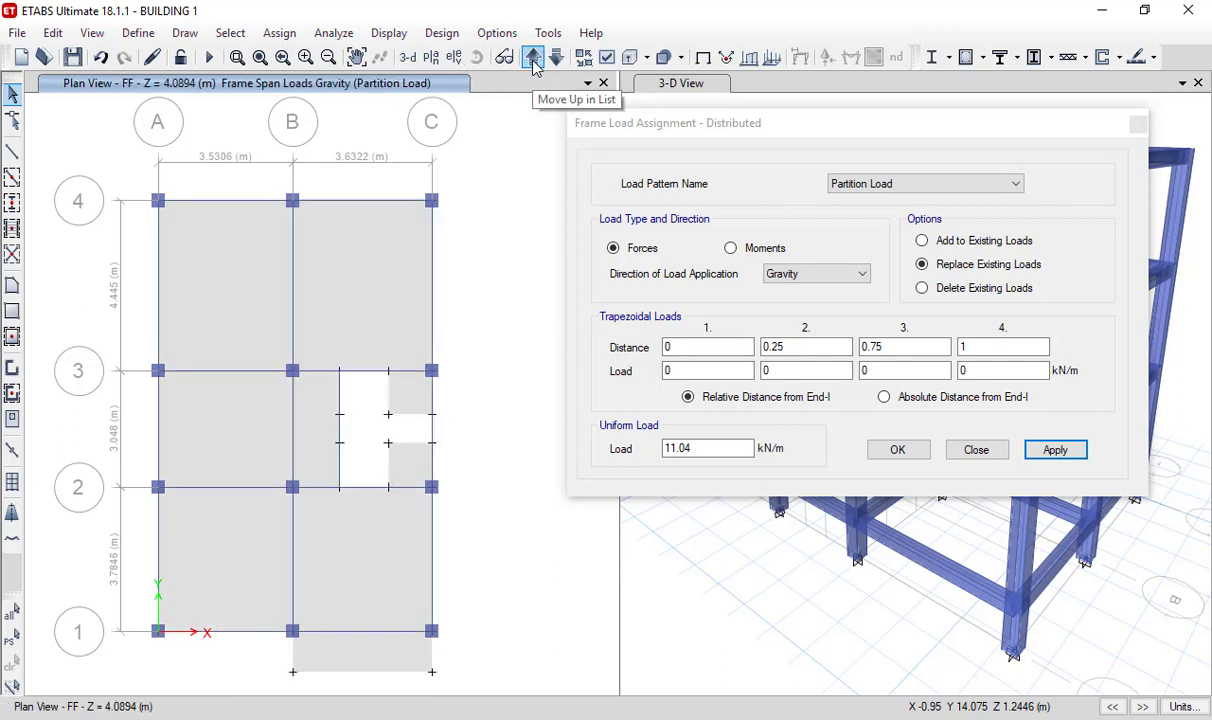
- Examine the walls, windows and doors on the first-floor plan in AutoCAD and return to ETABS
key(alt+Tab)
scroll(434, 375, down, 6)
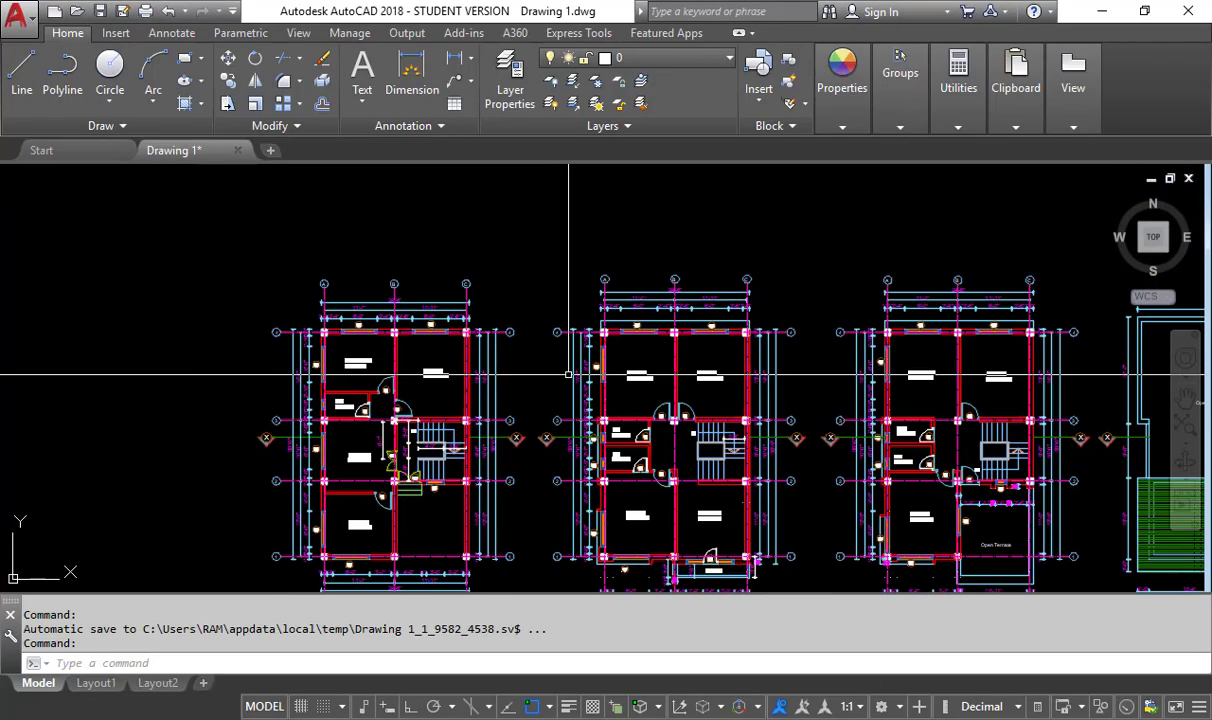
scroll(568, 375, down, 2)
scroll(481, 343, up, 8)
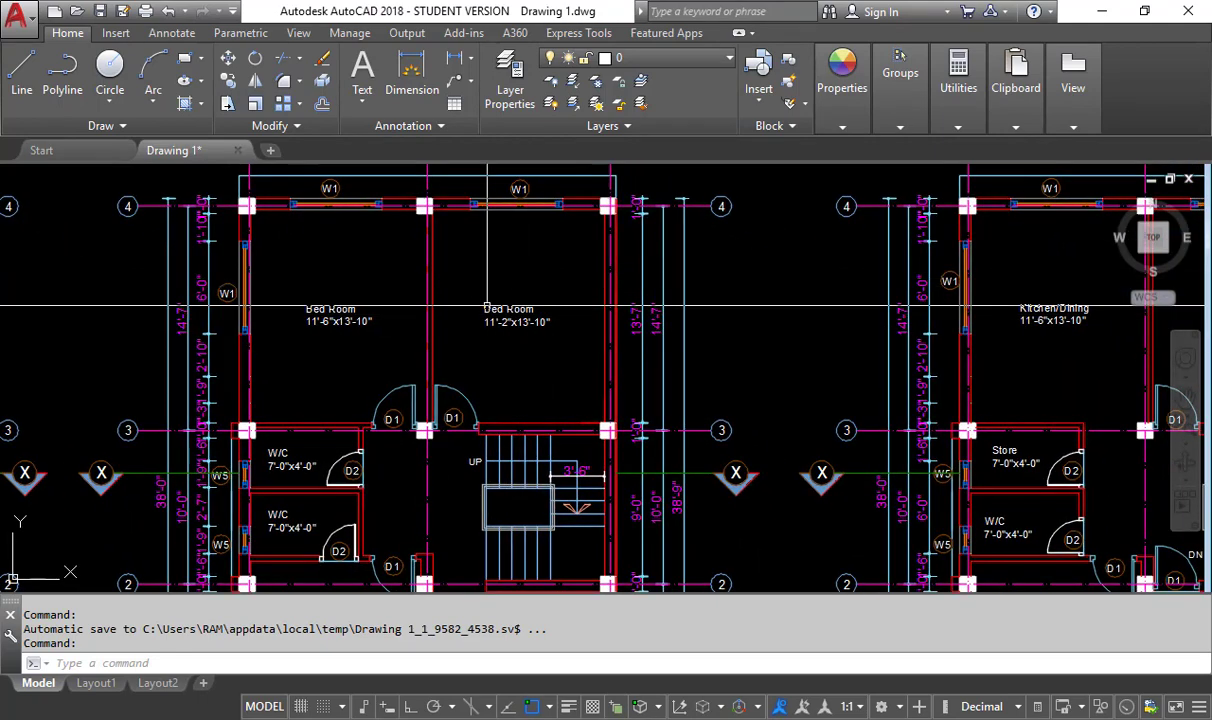
scroll(340, 468, up, 2)
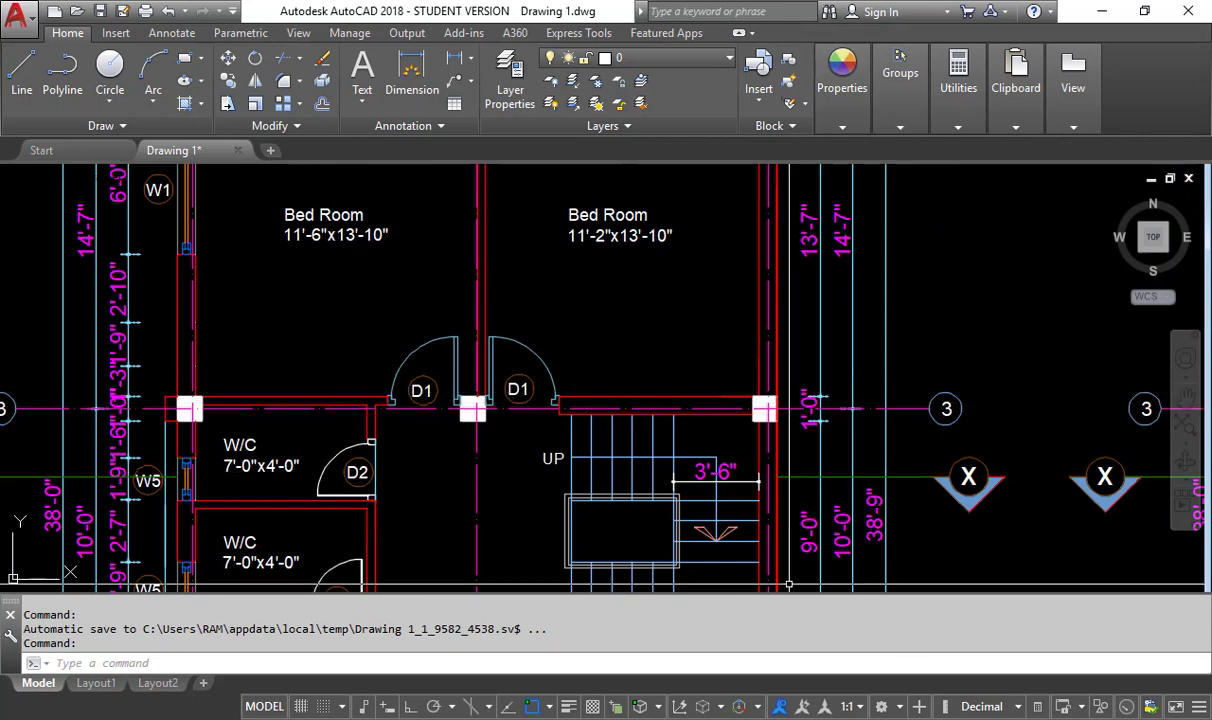
mouse_move(928, 719)
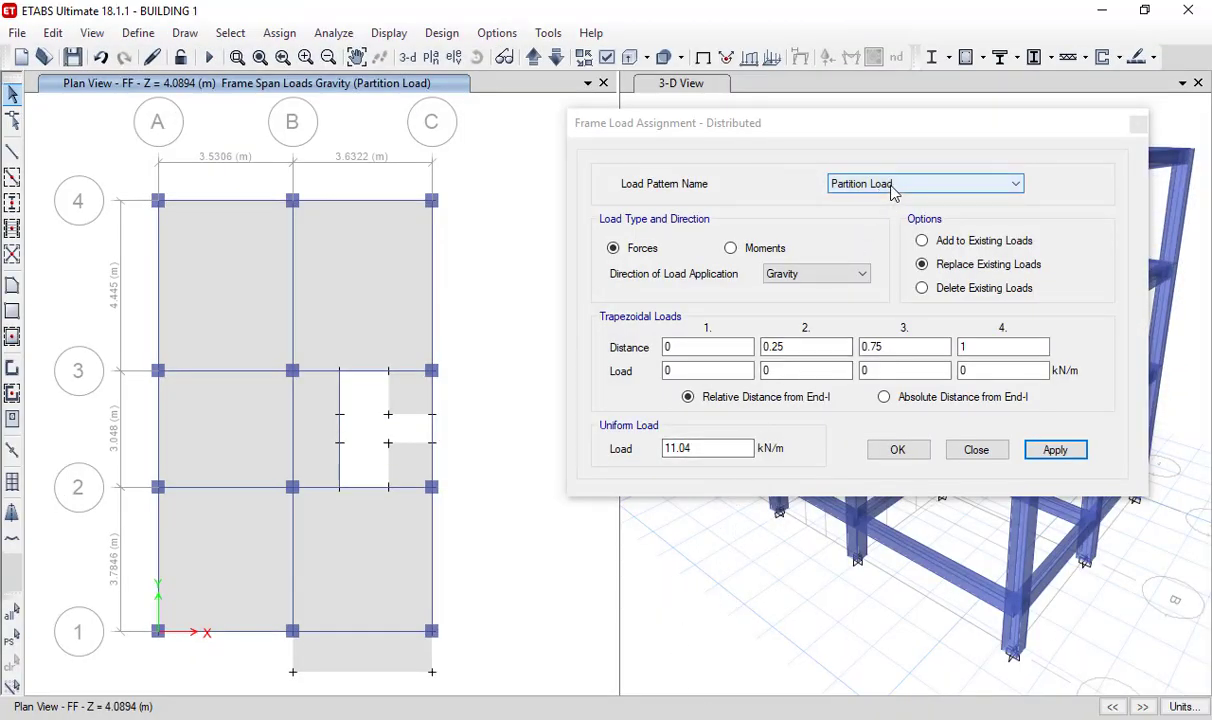
- Apply a 7.728 kN/m uniform load to the FF beams on grids 4 and A, grid 1 A-B, grids 2 and 3 B-C, and grid B 2-3
drag(740, 450, 568, 462)
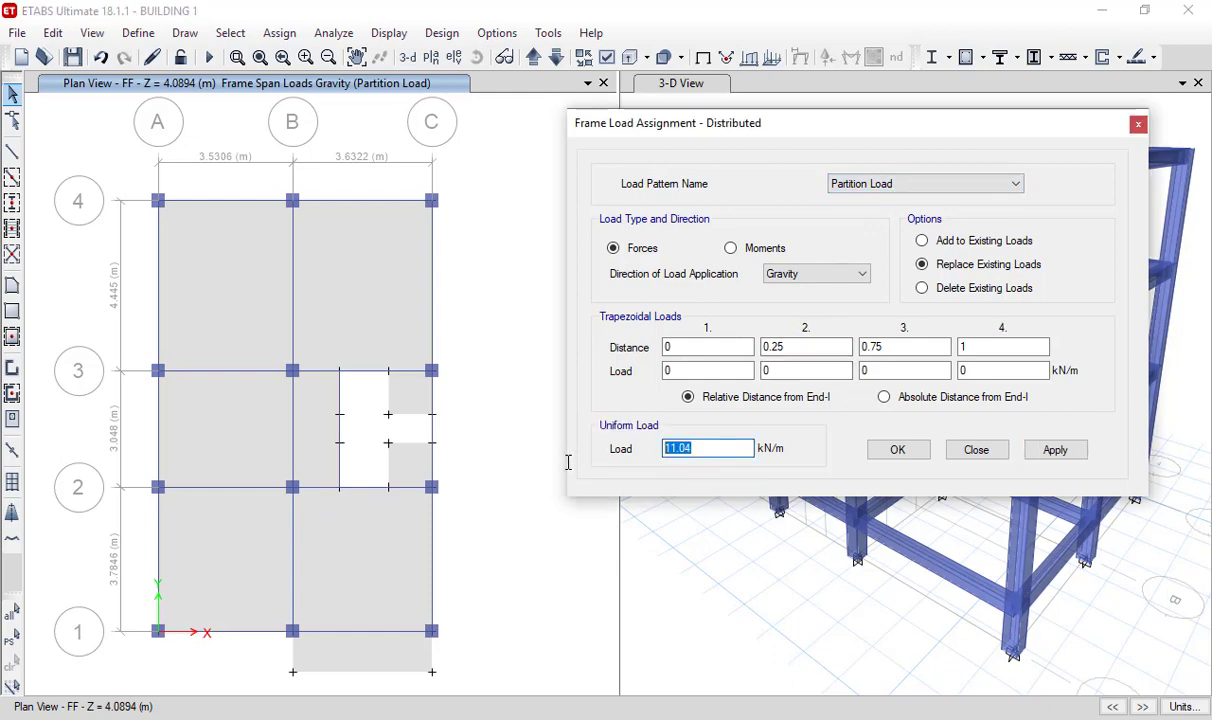
text(7.728)
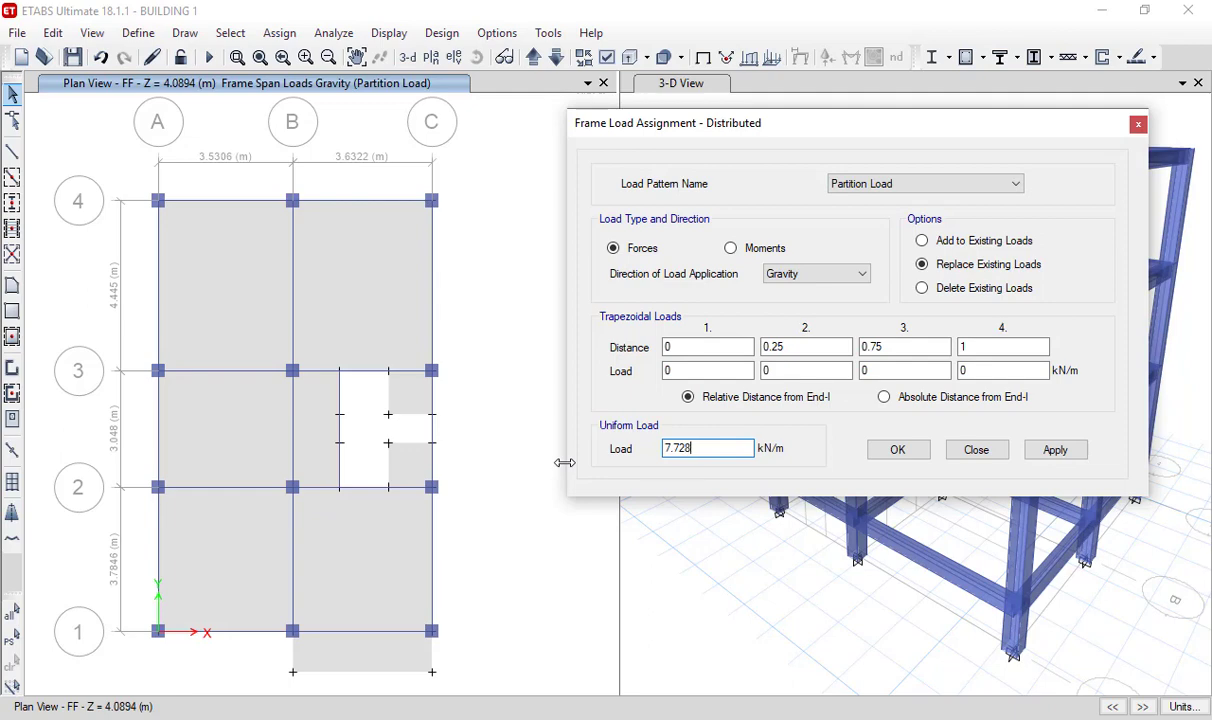
click(400, 202)
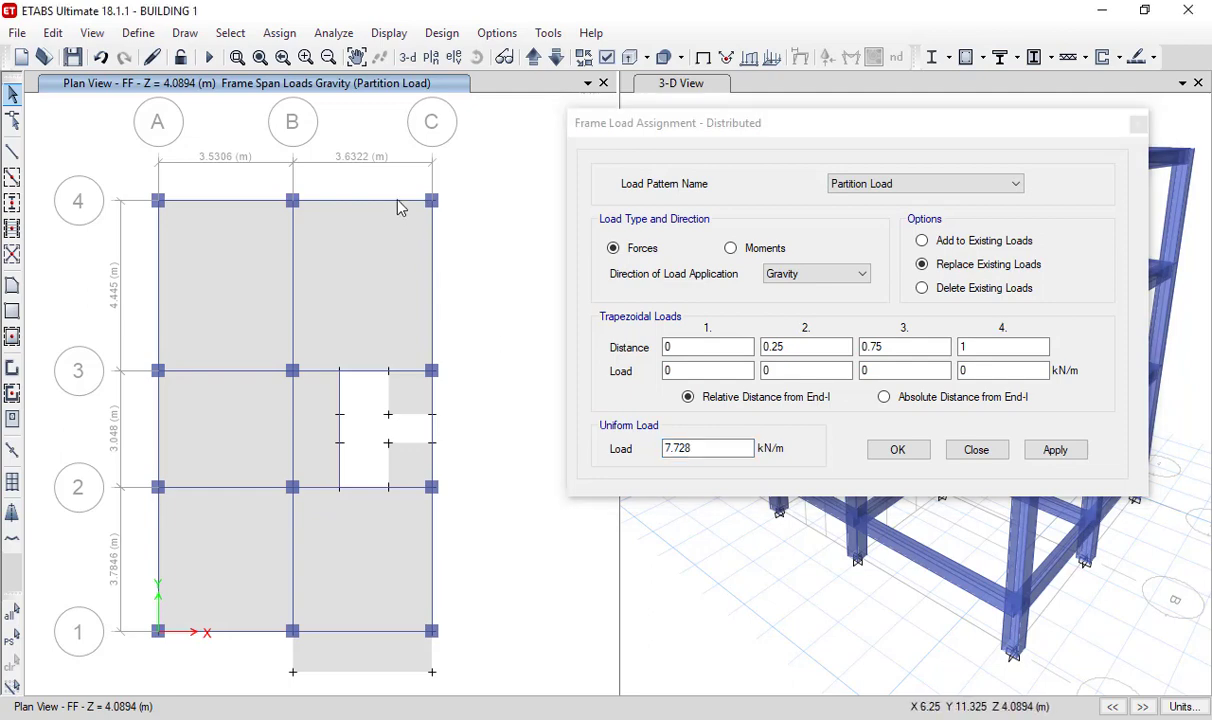
ctrl+click(230, 206)
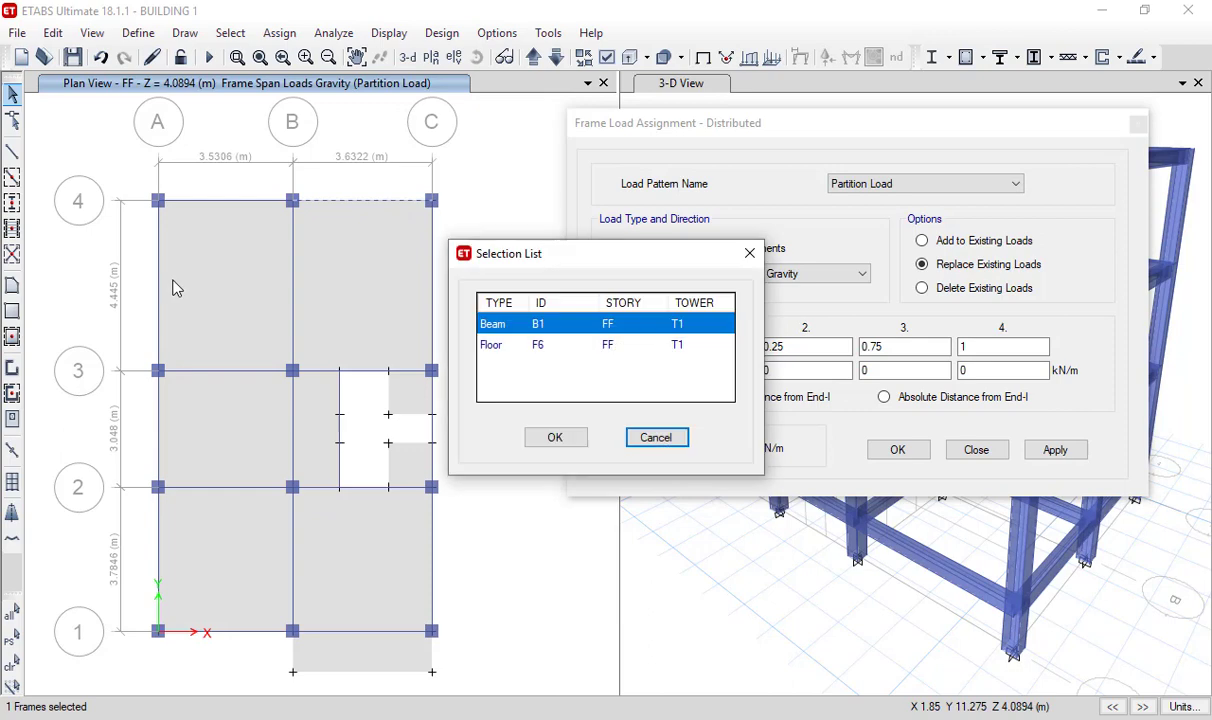
click(752, 255)
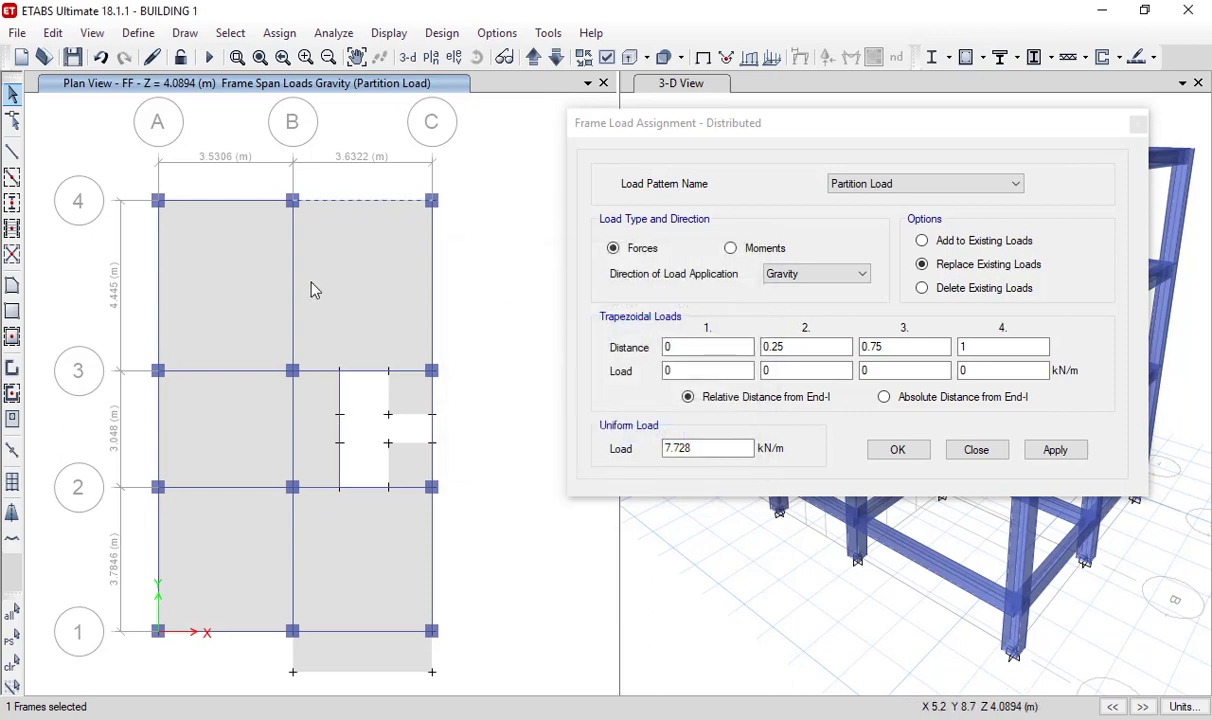
ctrl+click(231, 208)
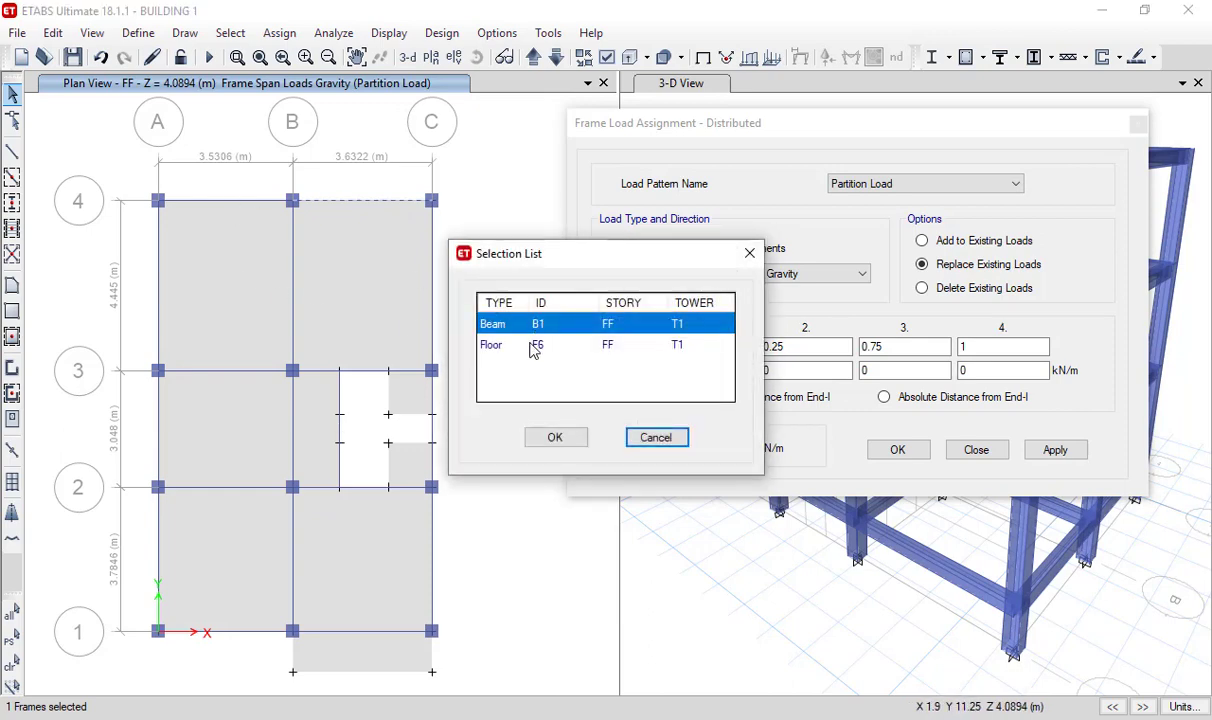
click(560, 440)
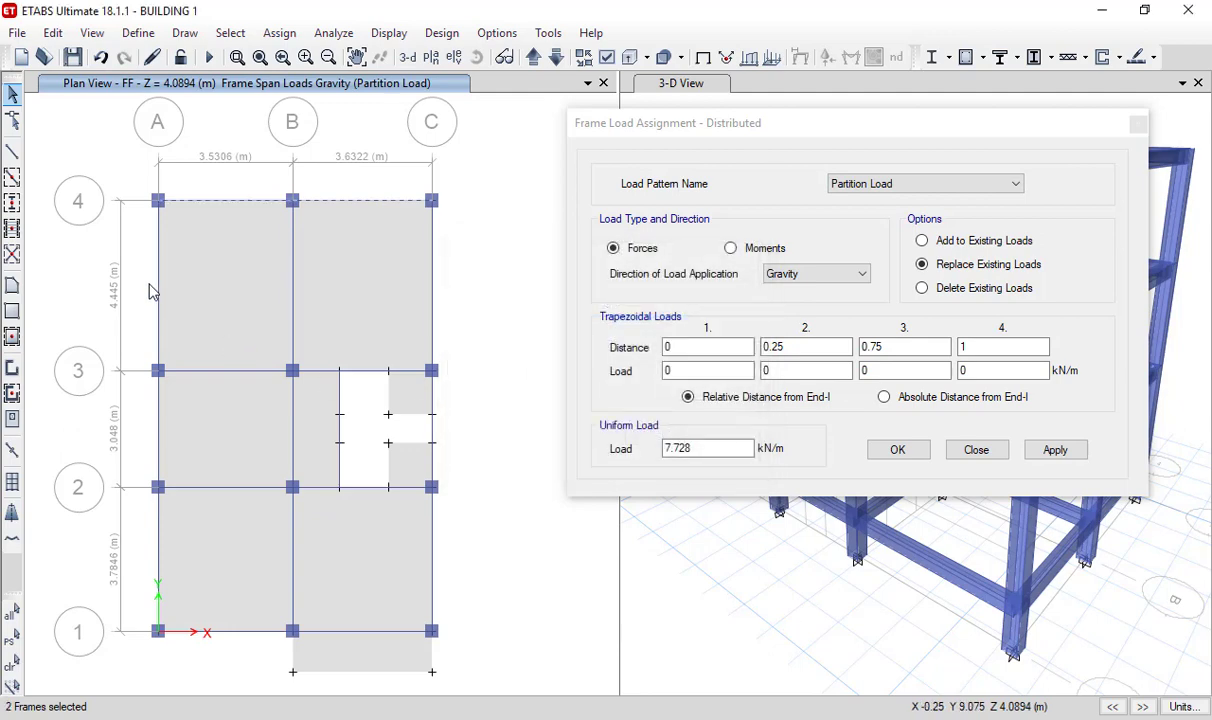
ctrl+click(162, 320)
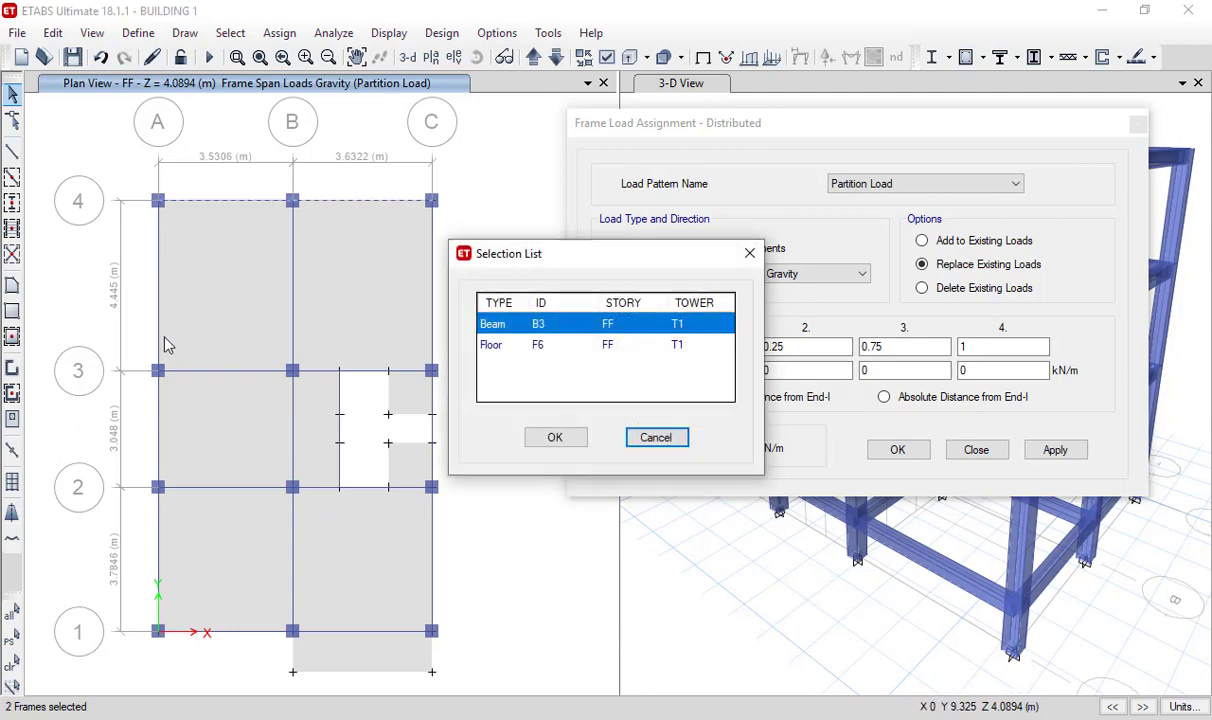
click(548, 440)
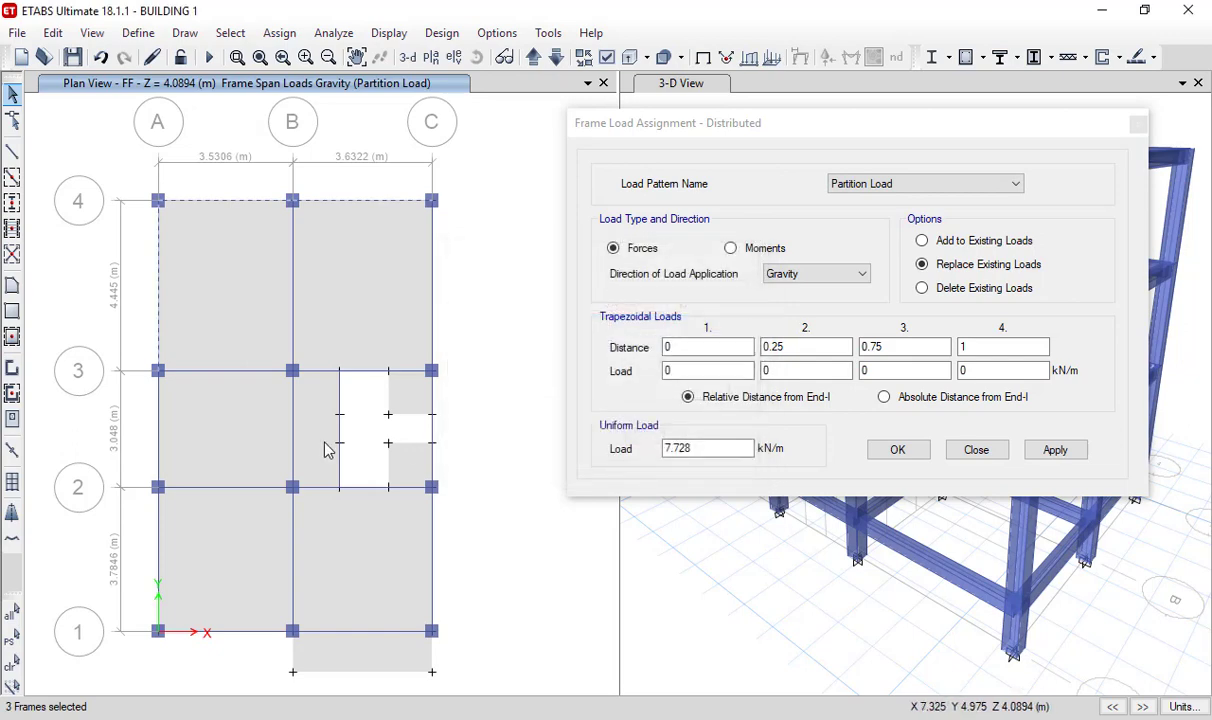
ctrl+click(158, 440)
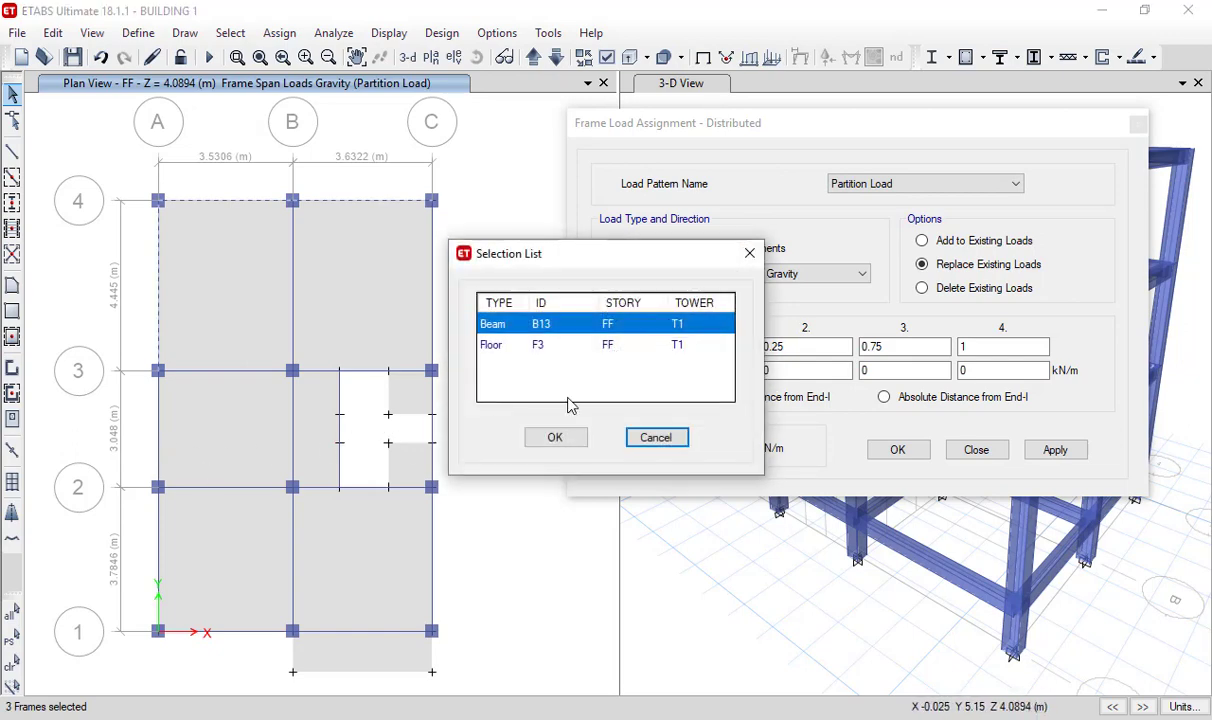
click(555, 437)
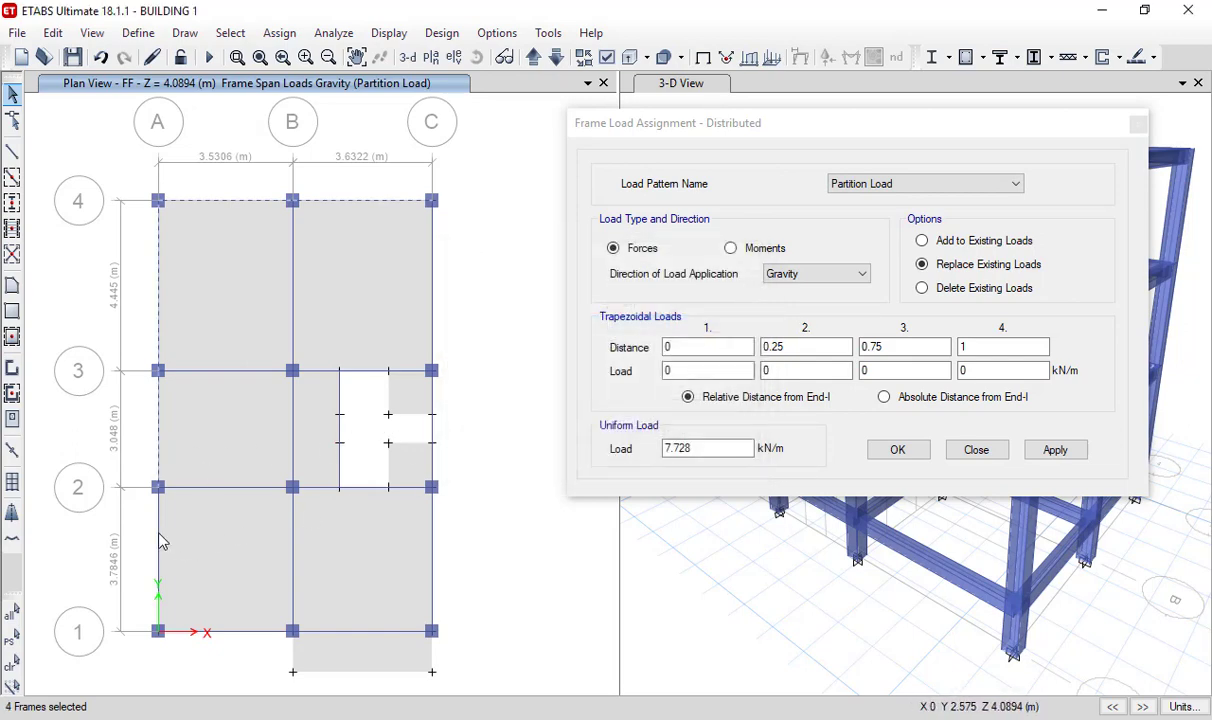
ctrl+click(160, 541)
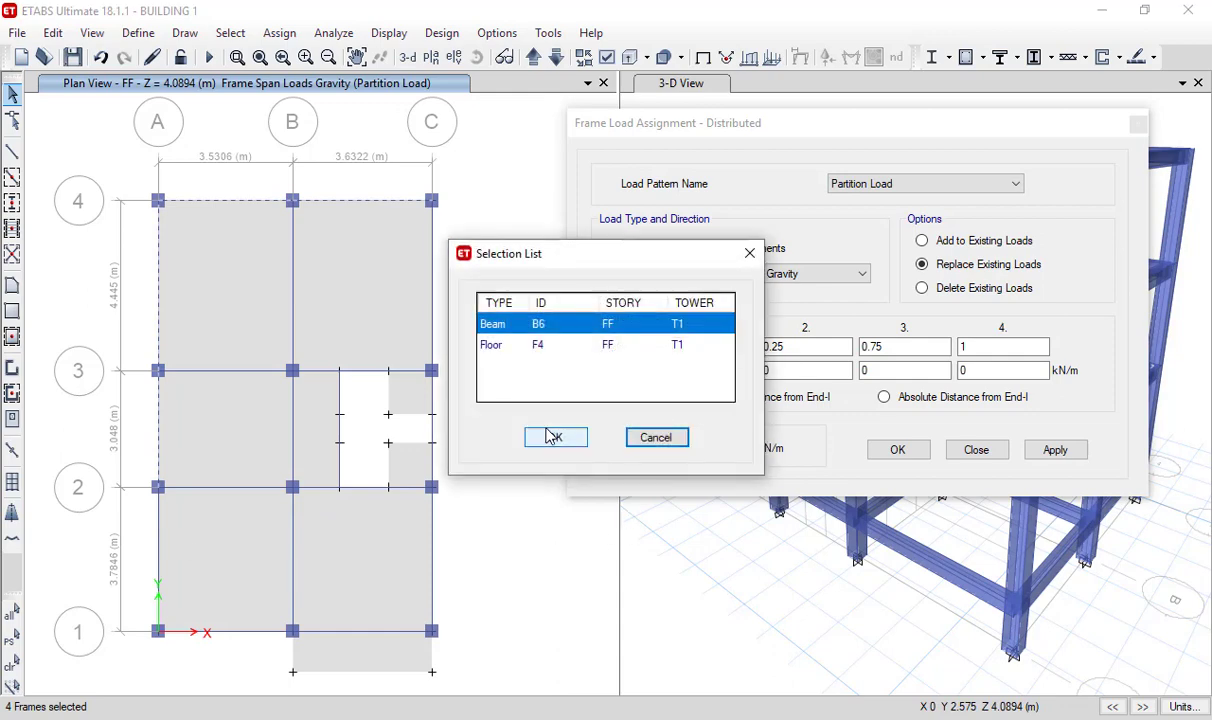
click(549, 436)
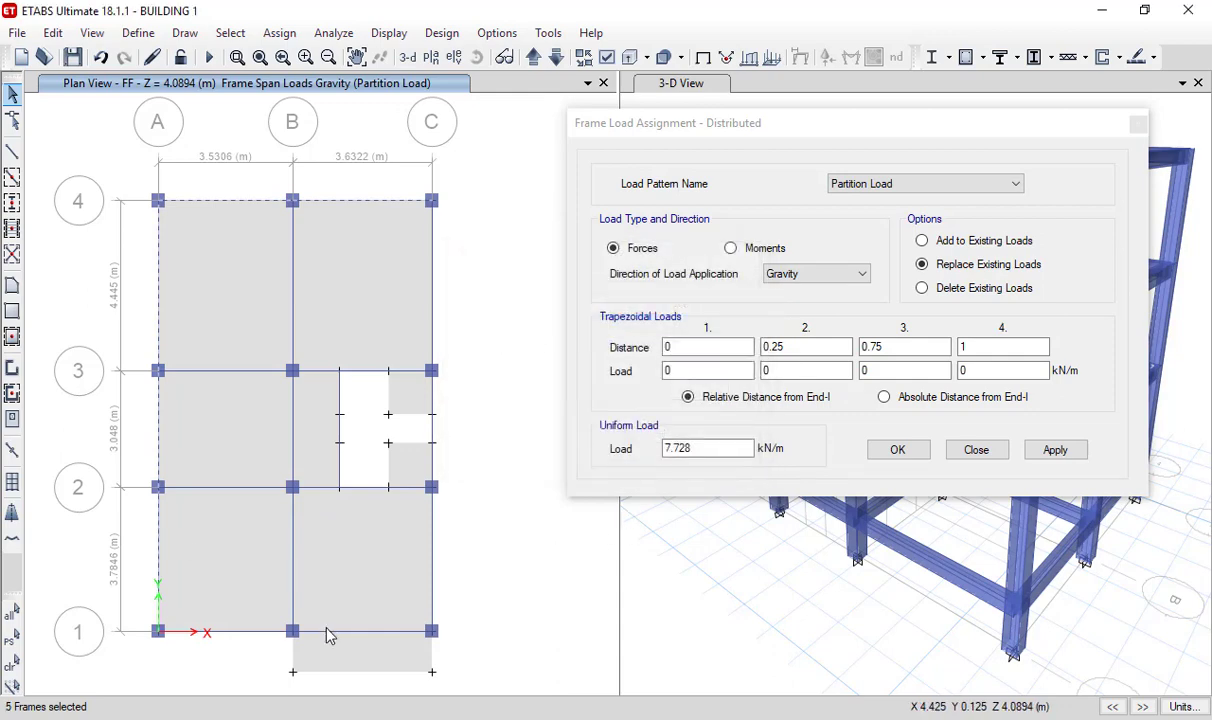
ctrl+click(243, 634)
click(563, 446)
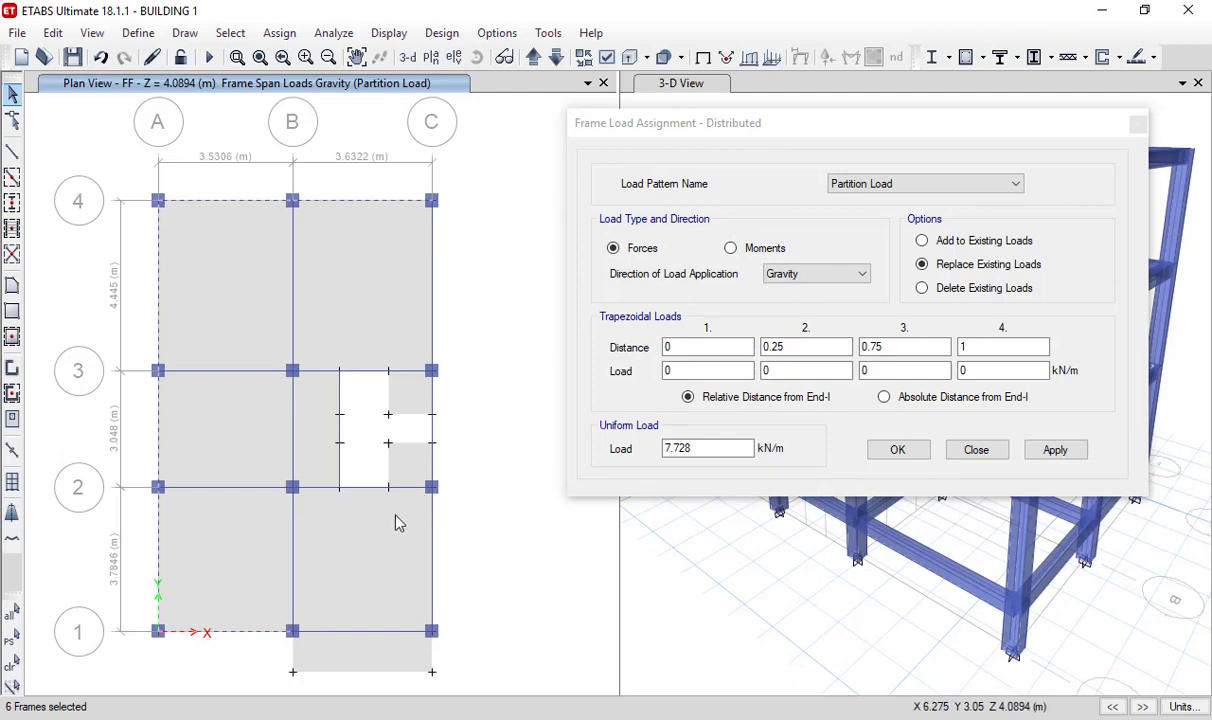
ctrl+click(365, 491)
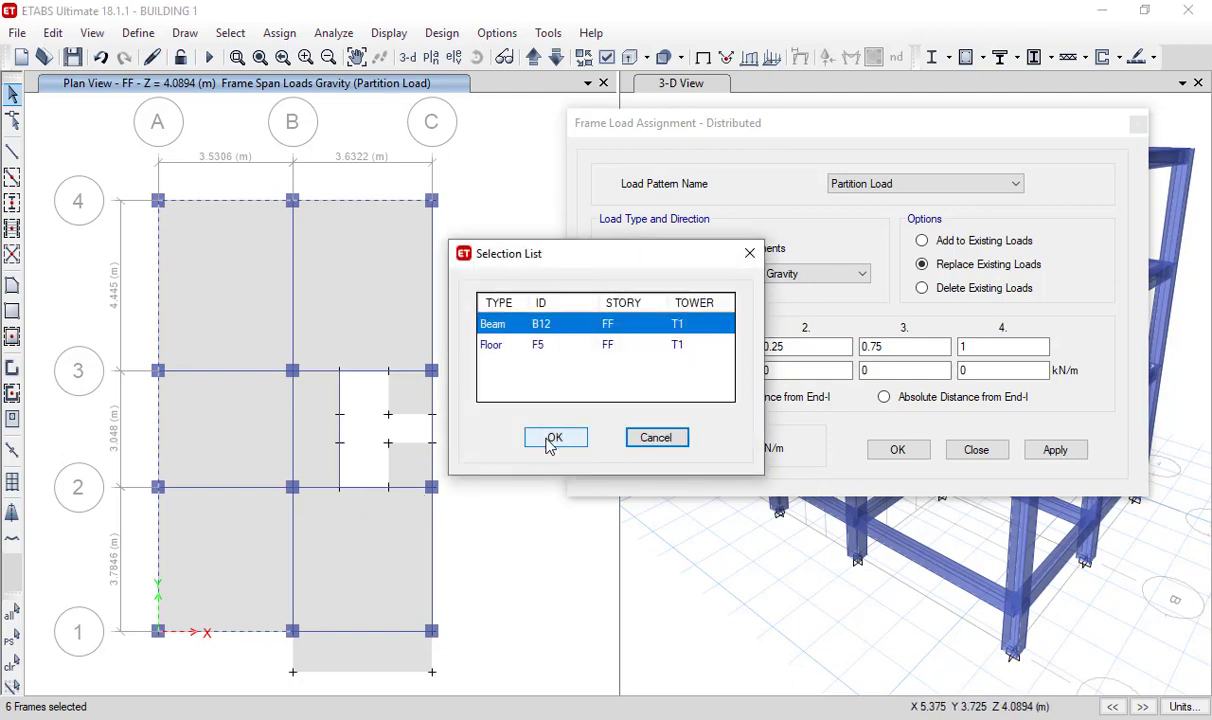
click(549, 438)
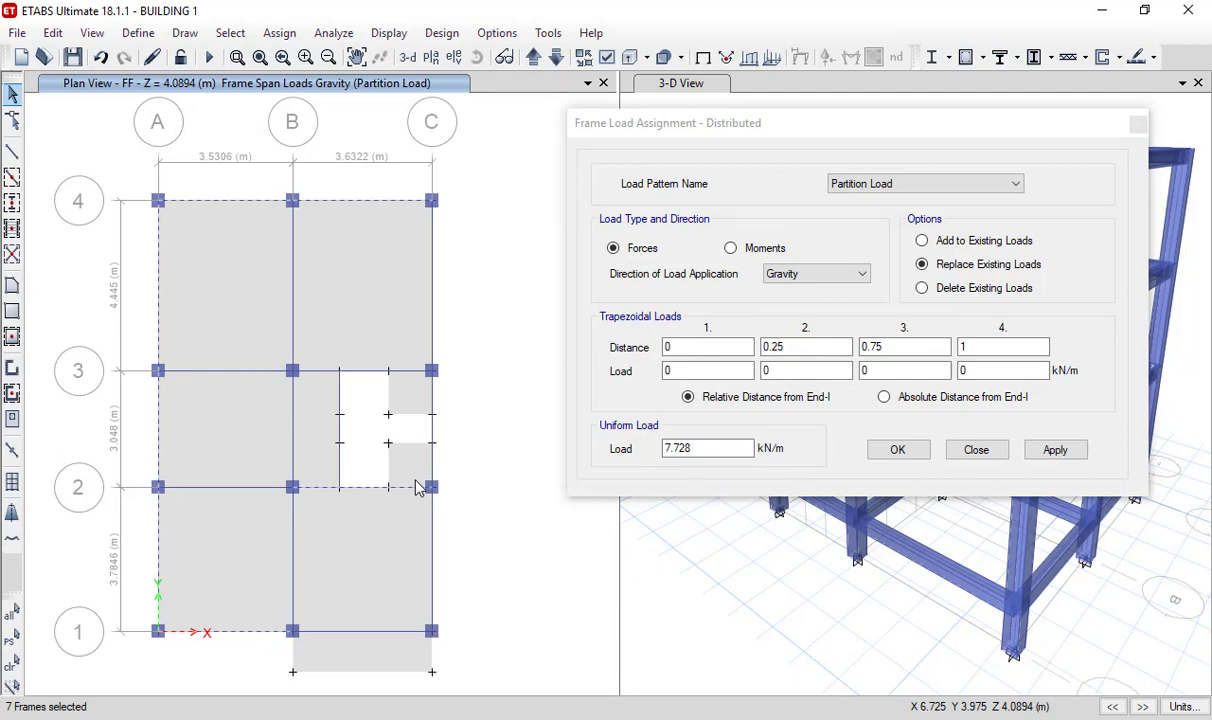
ctrl+click(371, 378)
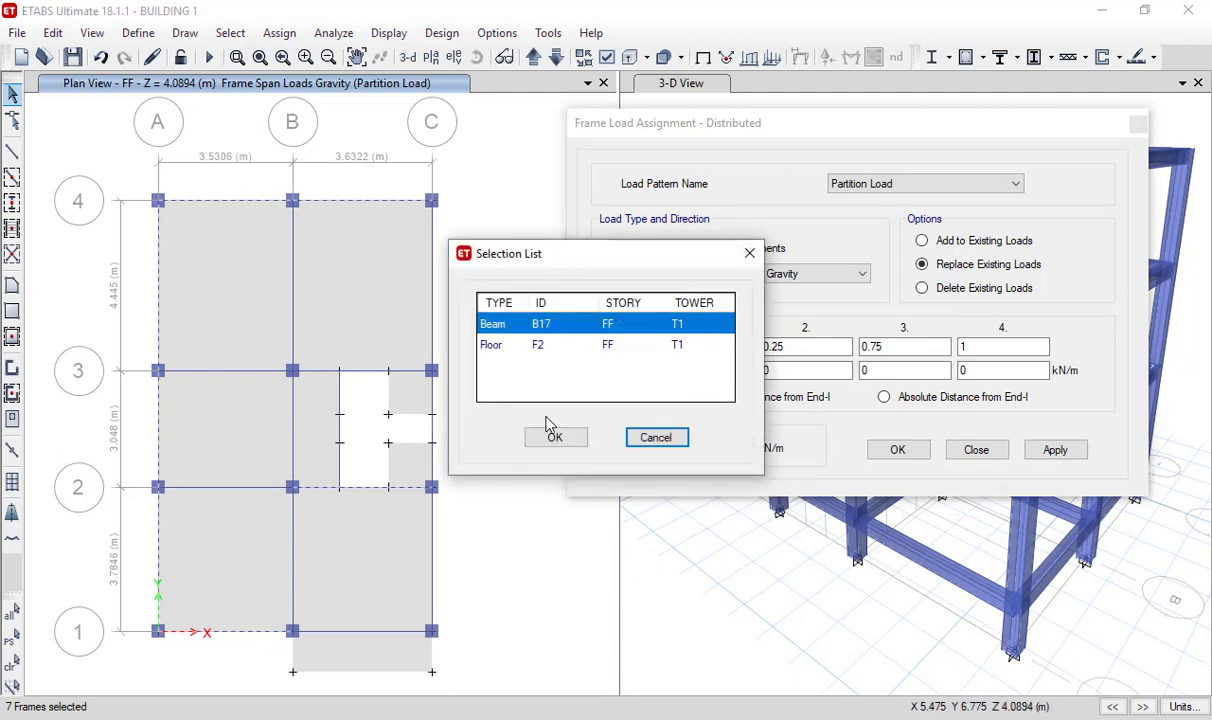
click(551, 437)
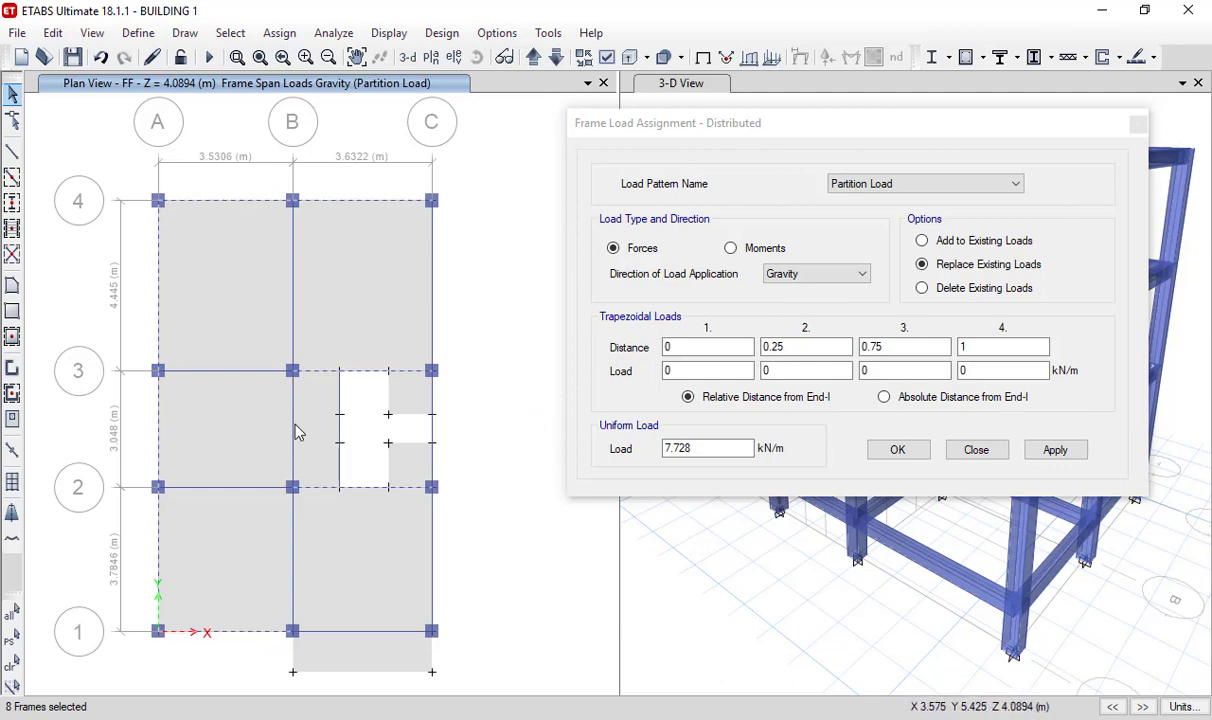
ctrl+click(320, 465)
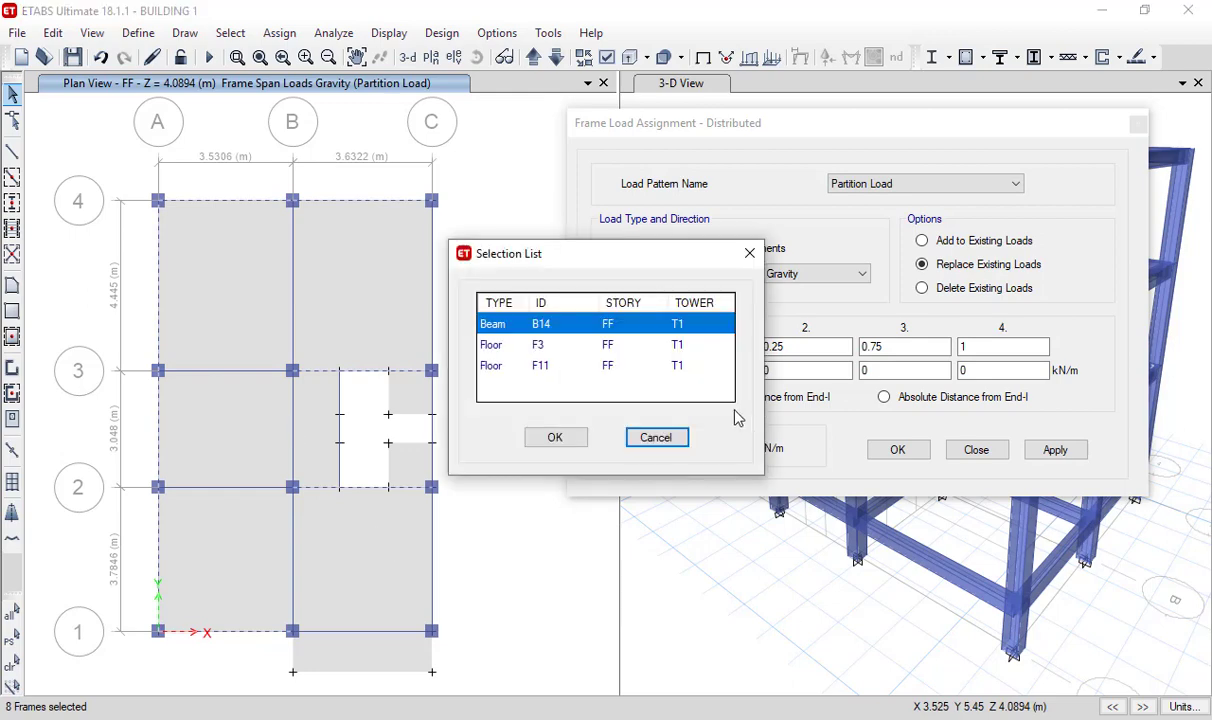
click(560, 442)
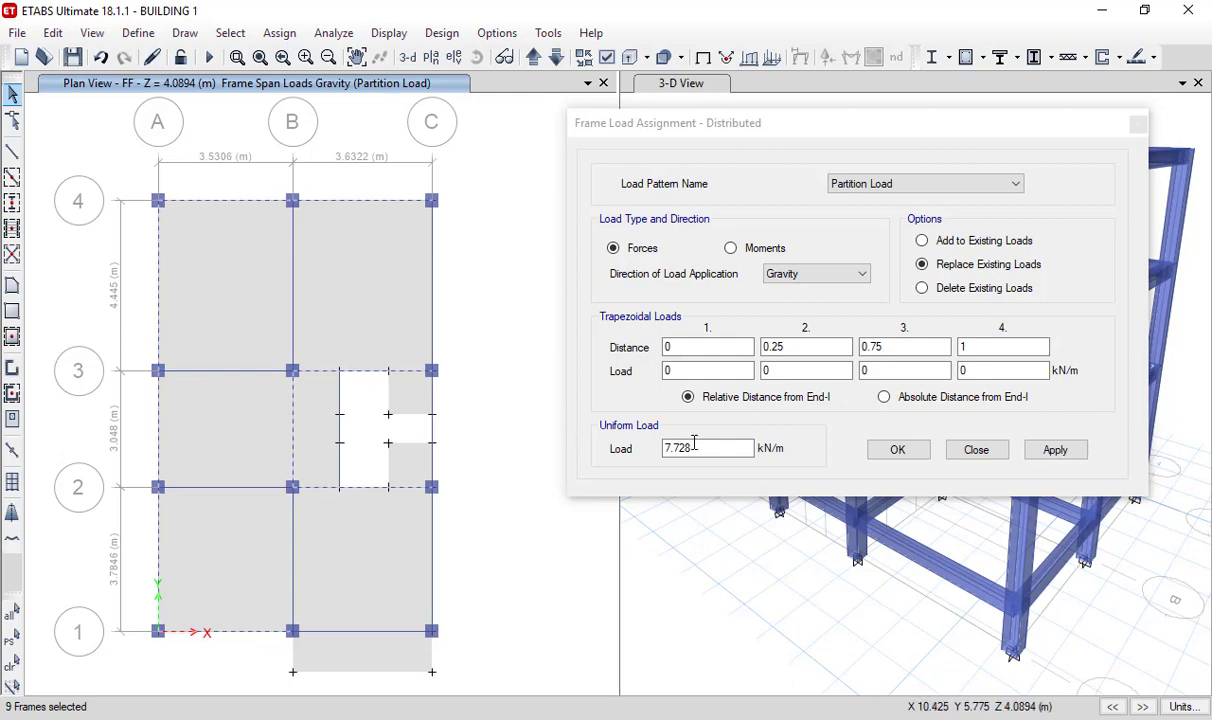
click(1057, 451)
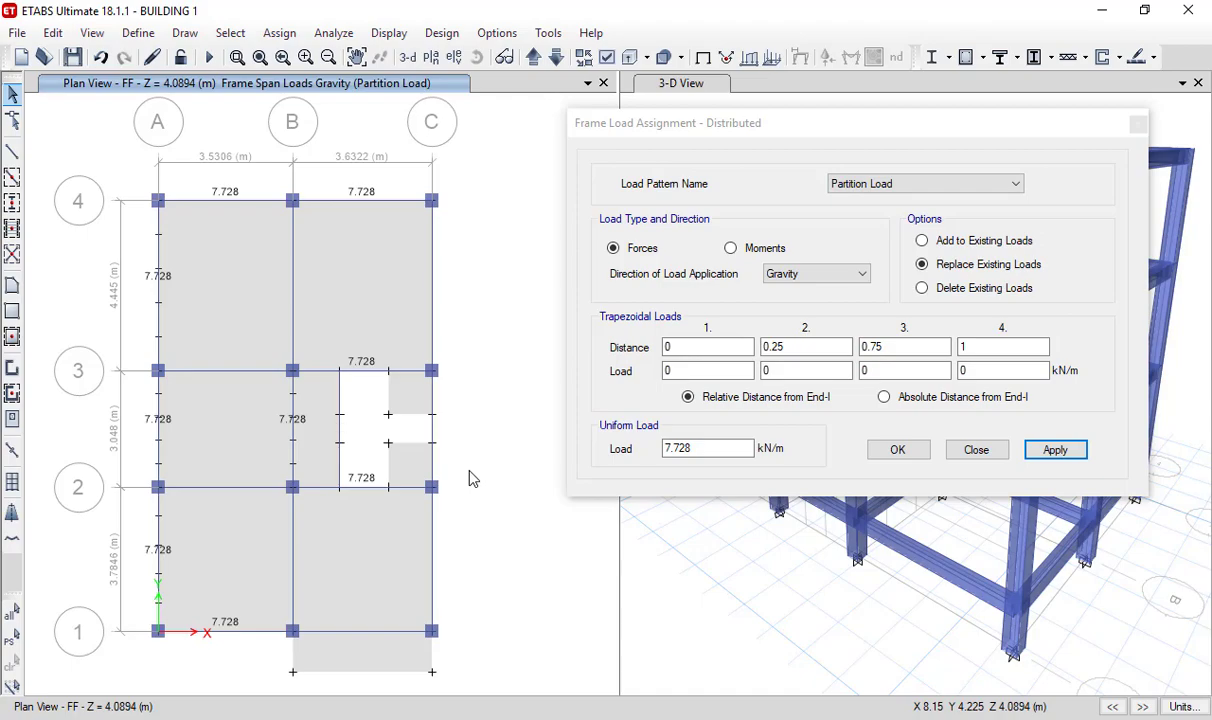
- Check the grid C wall on the AutoCAD plan, and in ETABS apply a uniform load of 11.04 kN/m to all three FF grid C beams
click(950, 719)
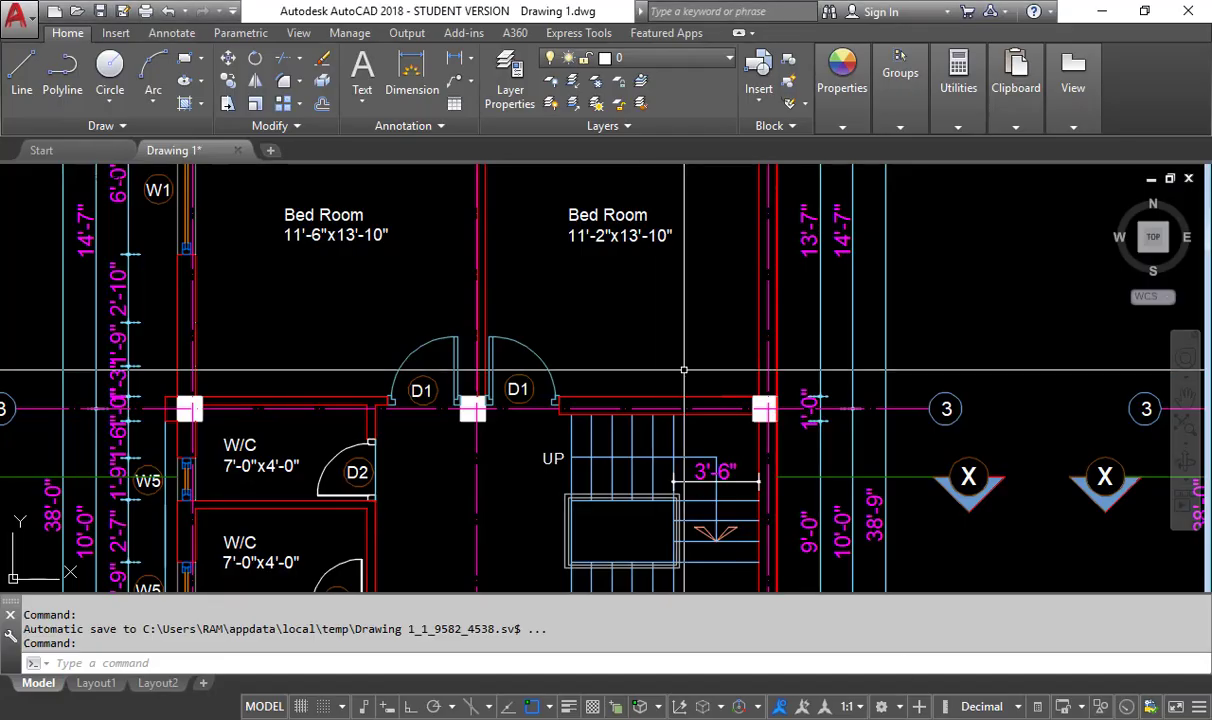
middle_drag(680, 362, 658, 387)
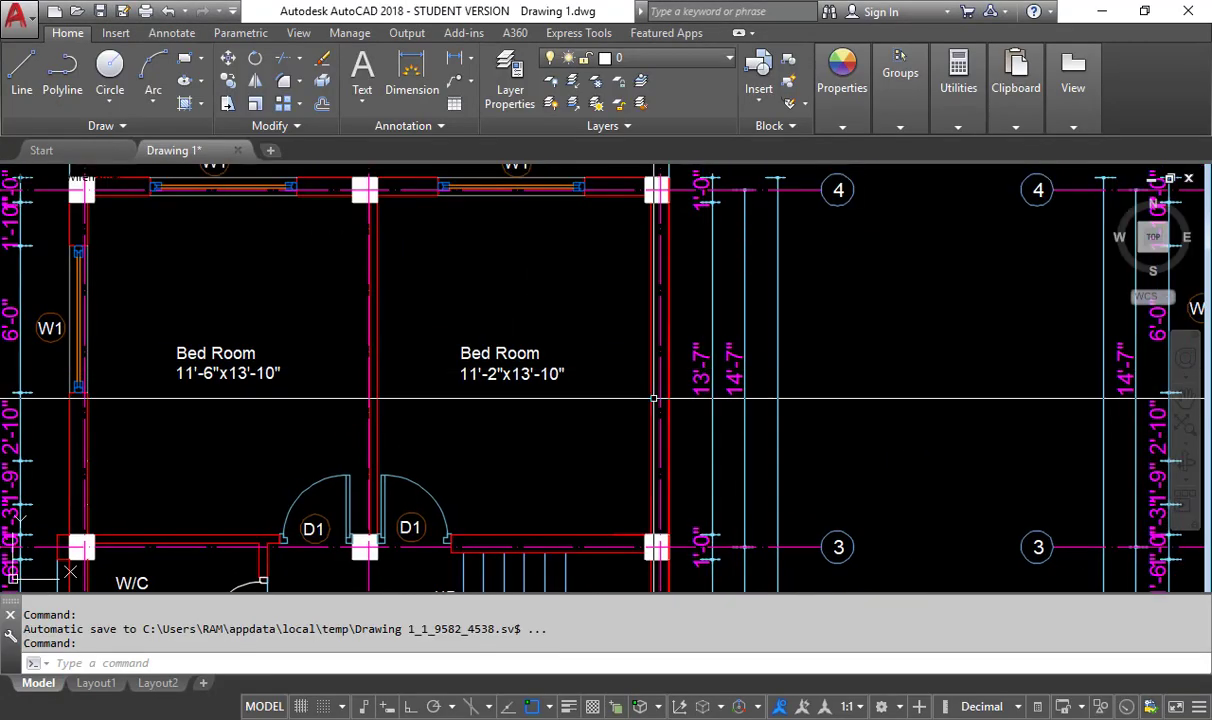
click(850, 719)
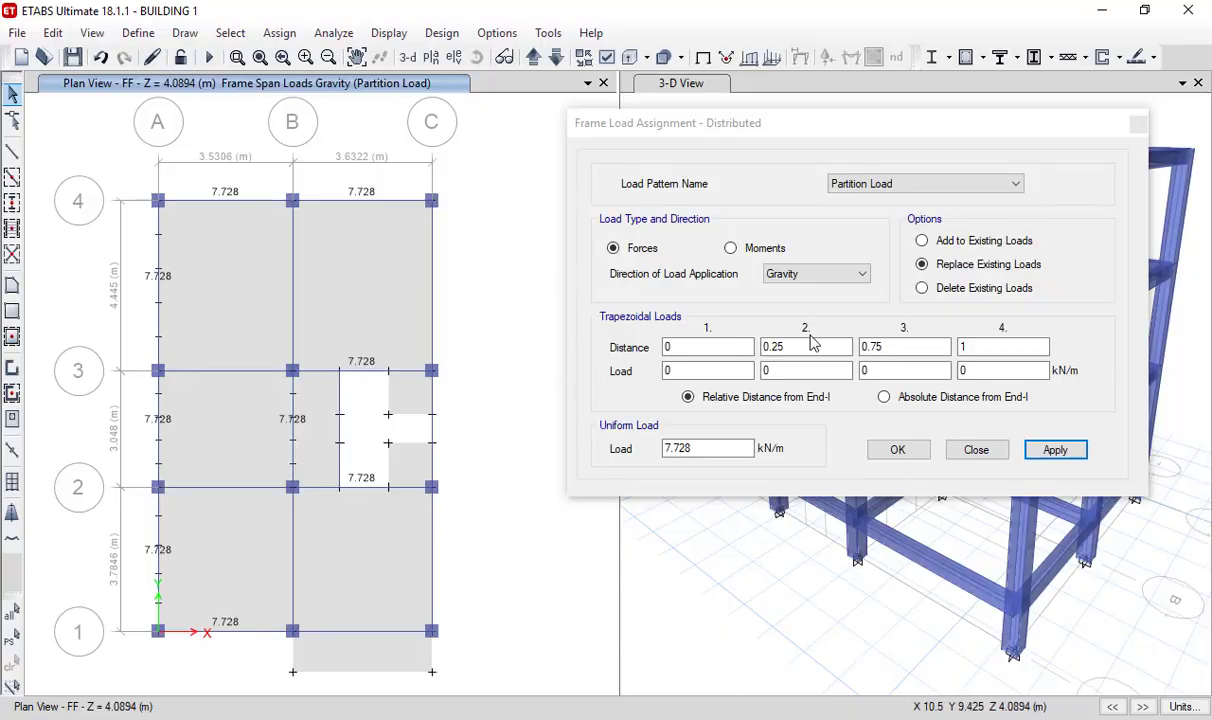
drag(717, 450, 532, 447)
text(11.04)
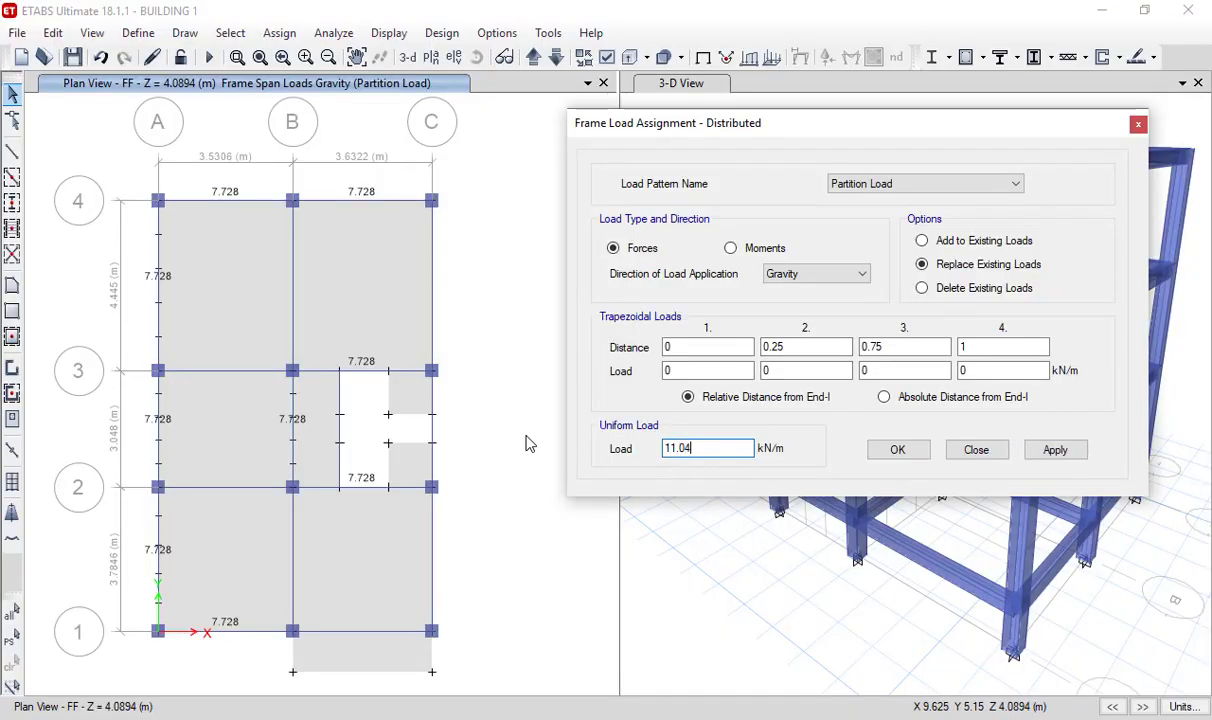
click(433, 273)
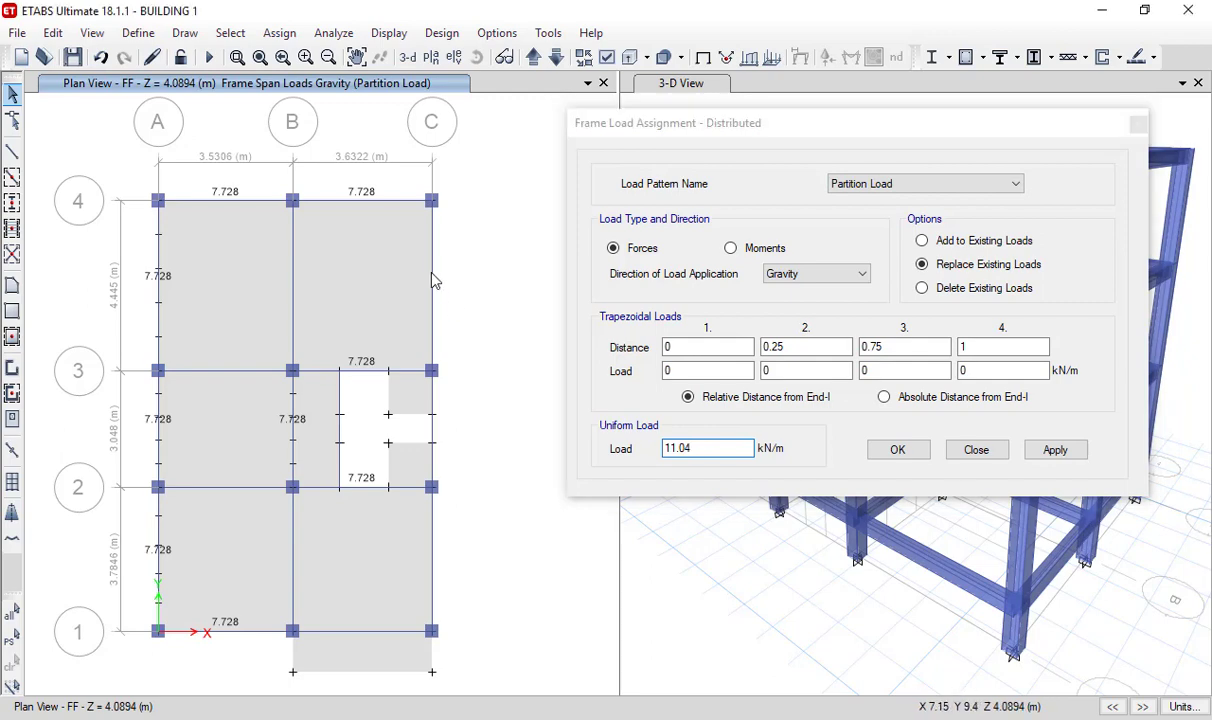
click(433, 434)
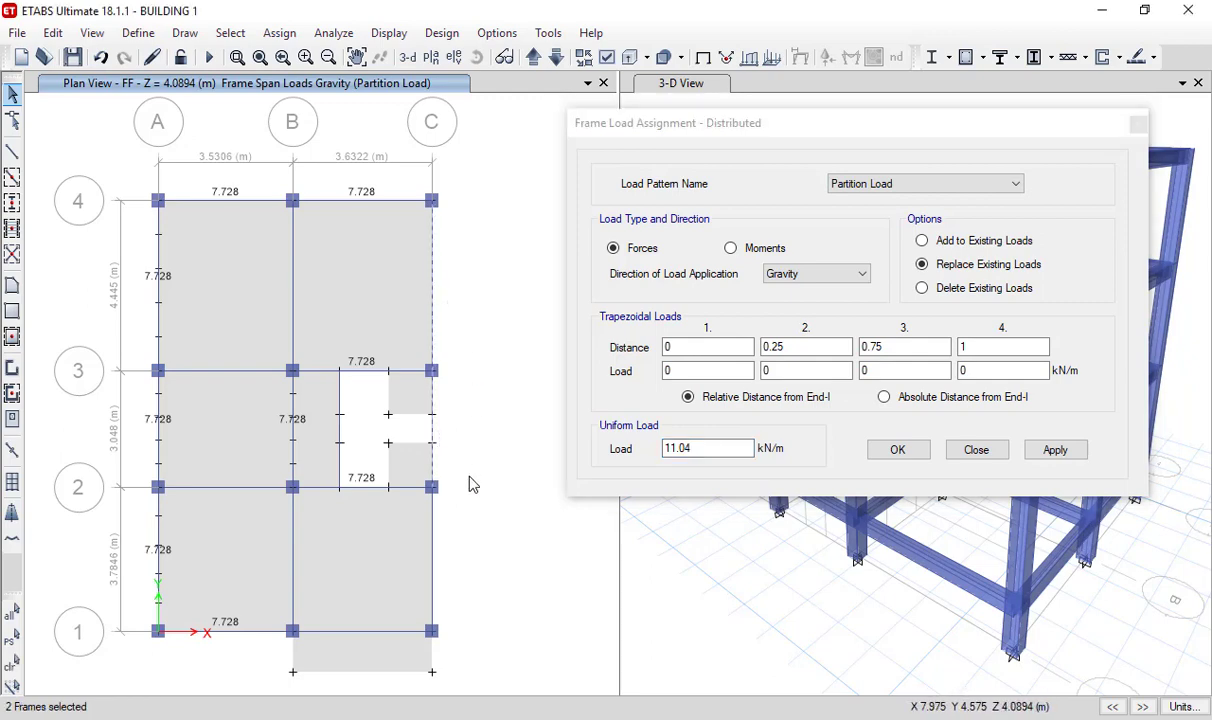
ctrl+click(436, 541)
click(546, 438)
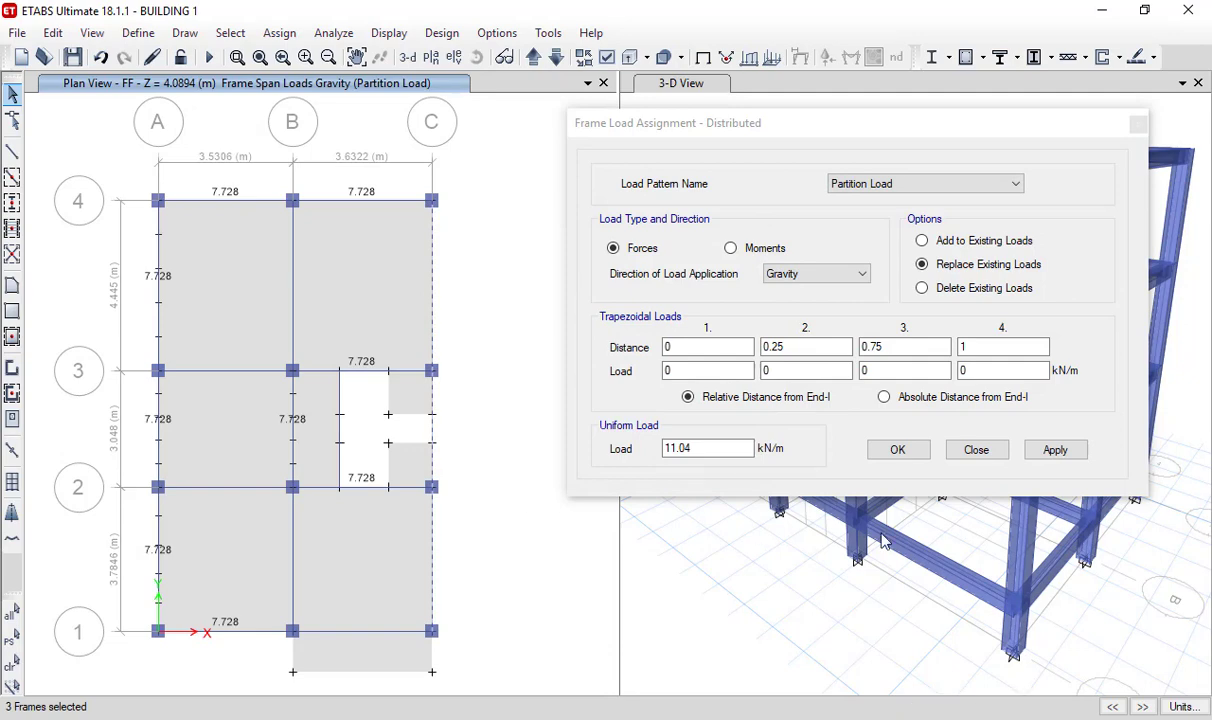
click(1057, 452)
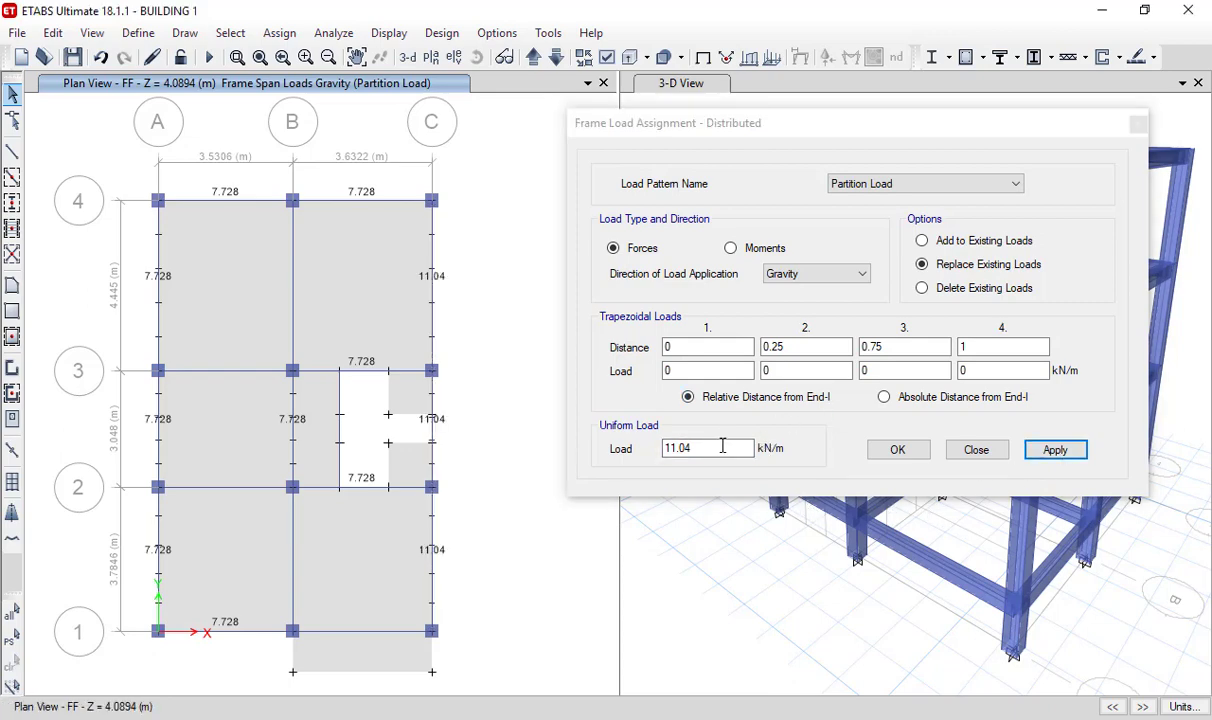
- Check the 0.11 m wall load in the Notepad loads file and apply 5.28 kN/m in ETABS to the FF grid B beams 1-2 and 3-4
drag(725, 448, 606, 447)
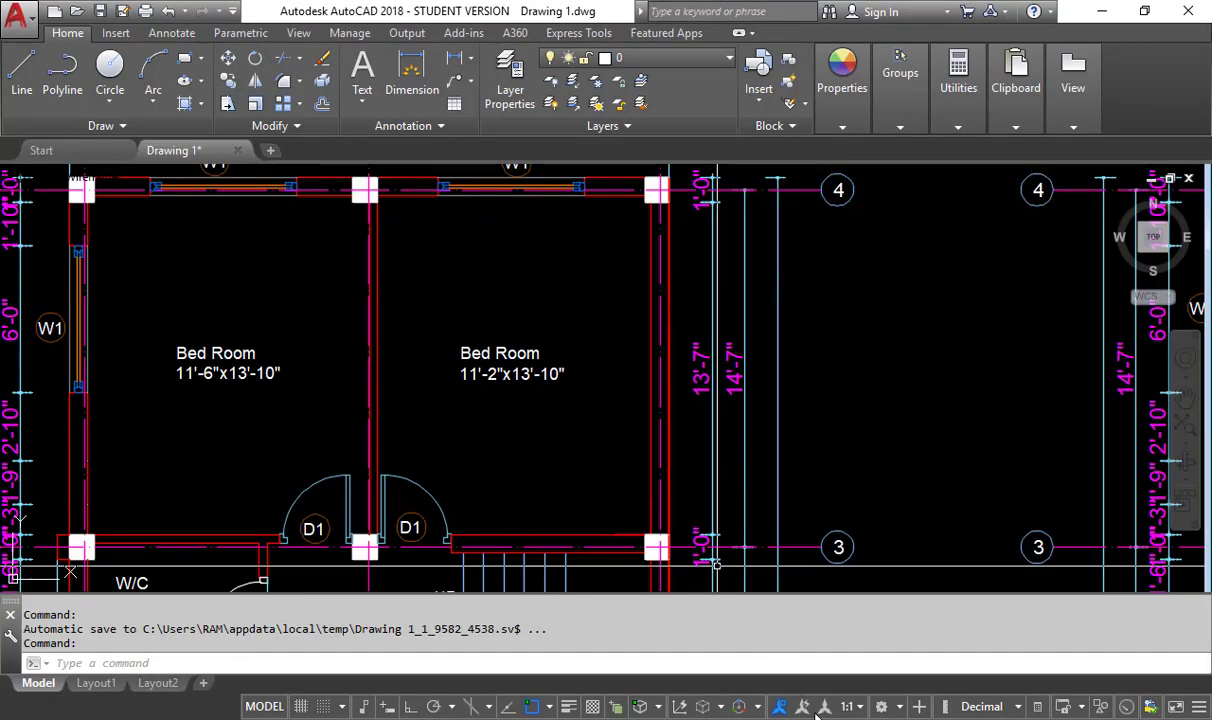
key(alt+Tab)
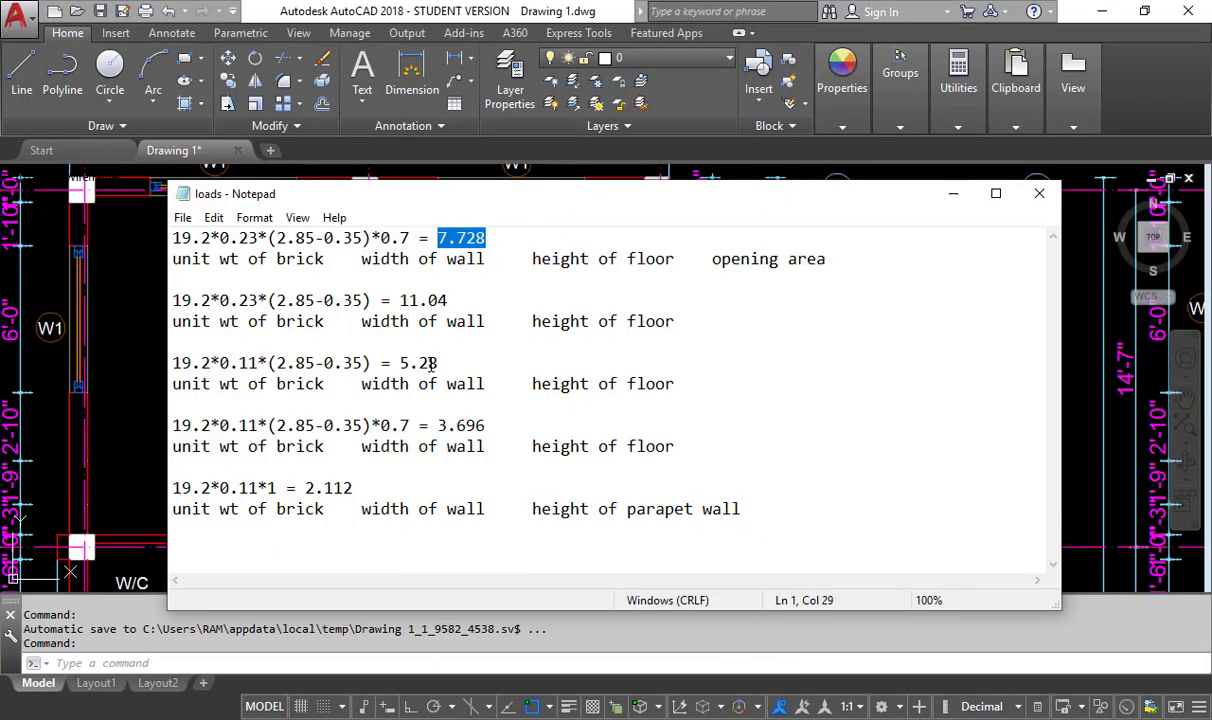
drag(432, 366, 197, 352)
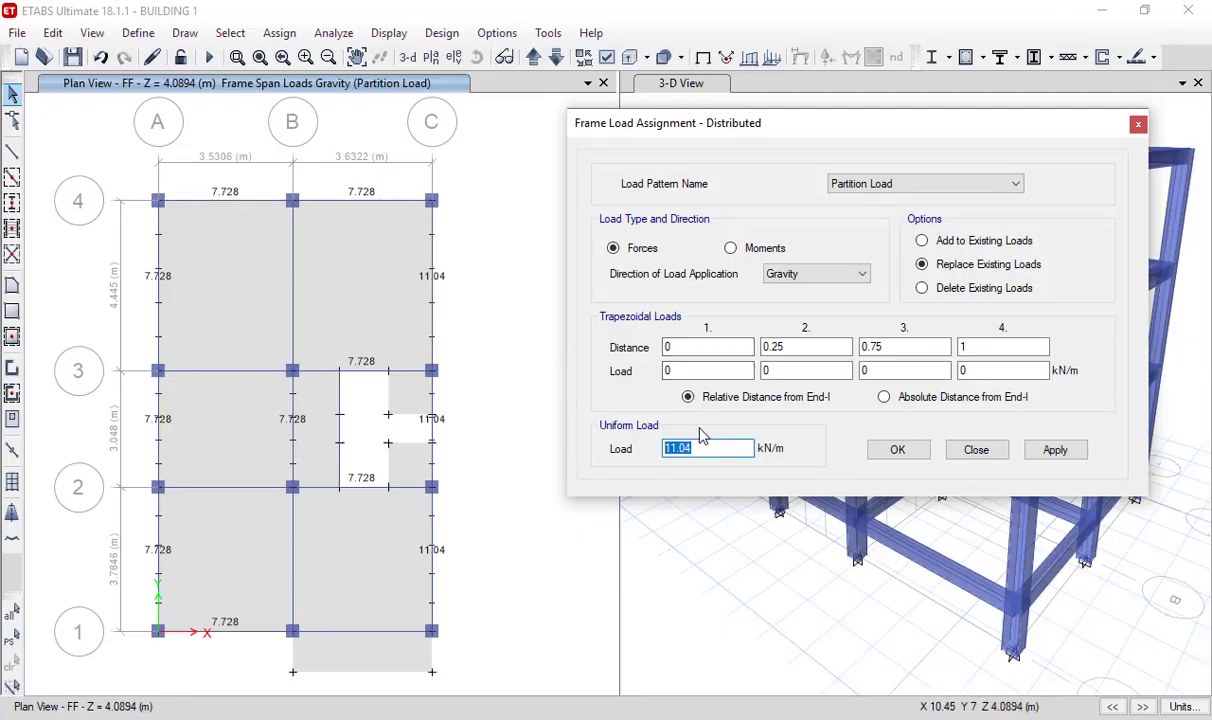
text(5.28)
click(293, 251)
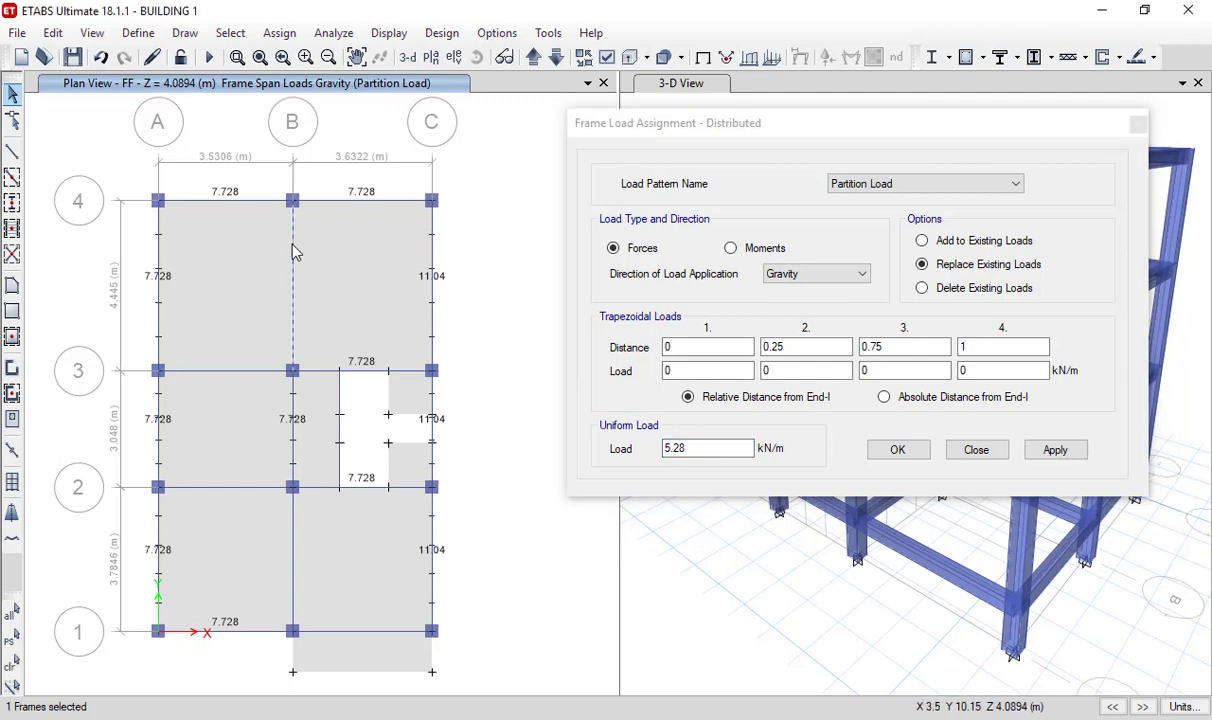
ctrl+click(293, 555)
click(556, 446)
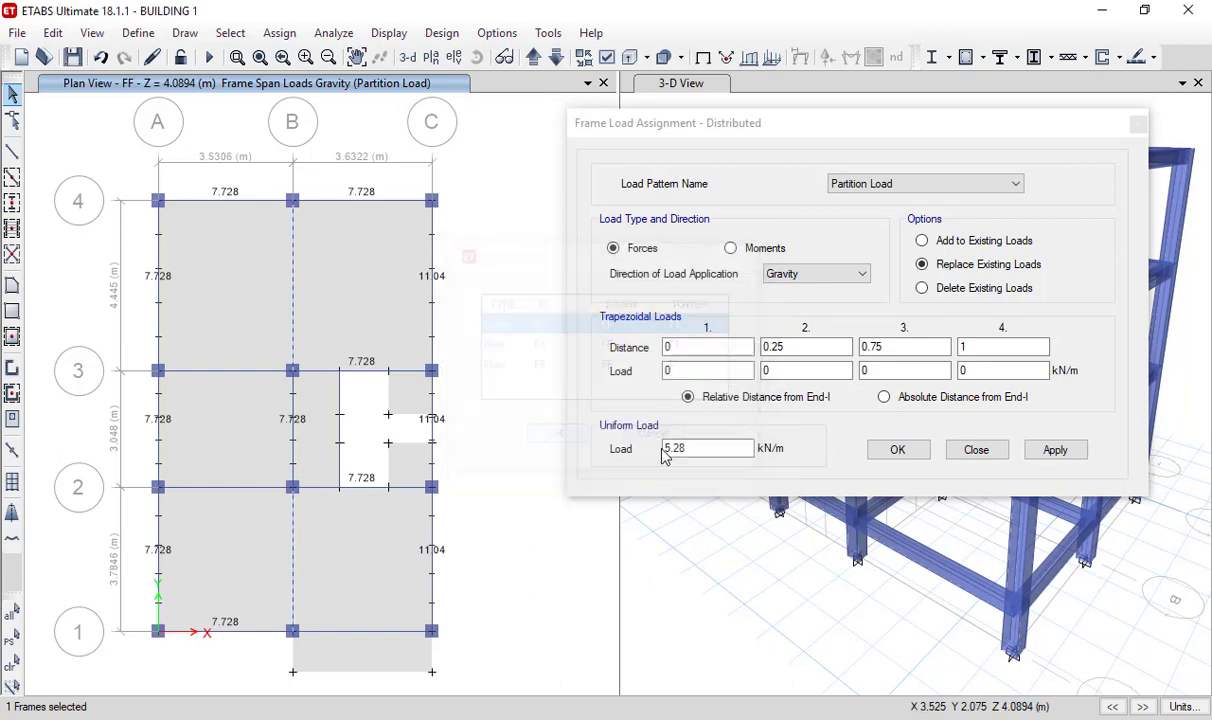
click(1056, 463)
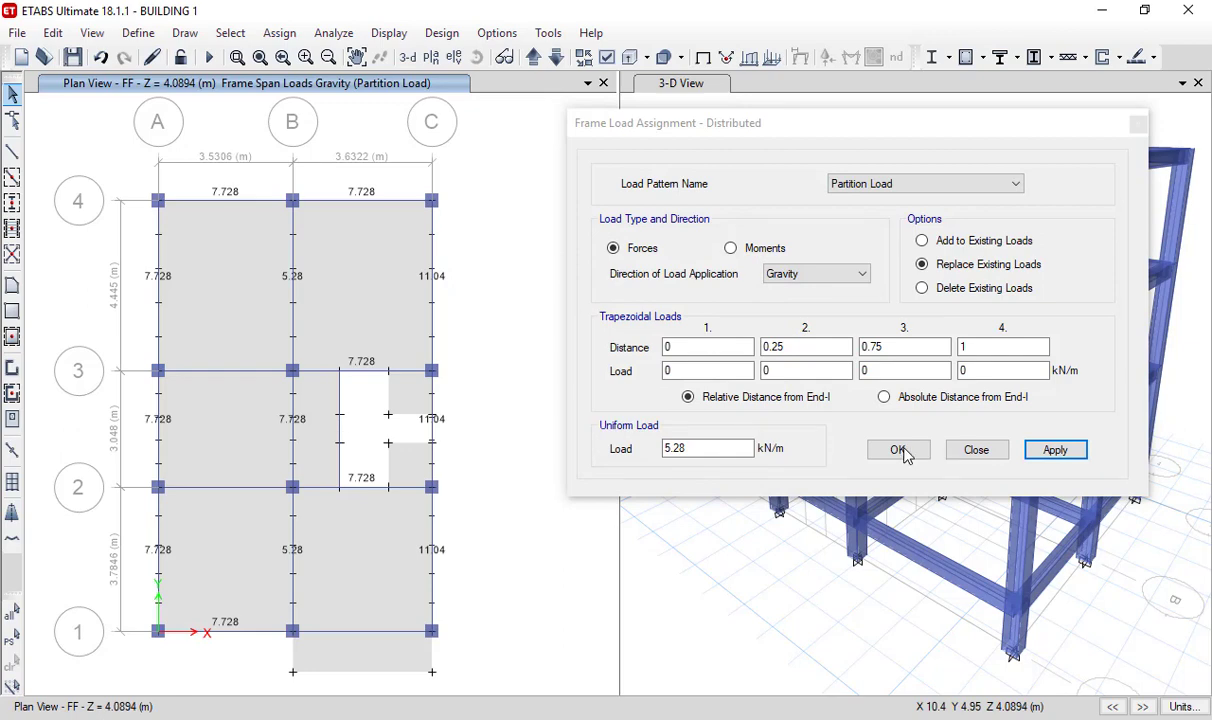
- Apply a uniform load of 3.696 kN/m to the FF grid 3 beam between grids A and B
click(223, 373)
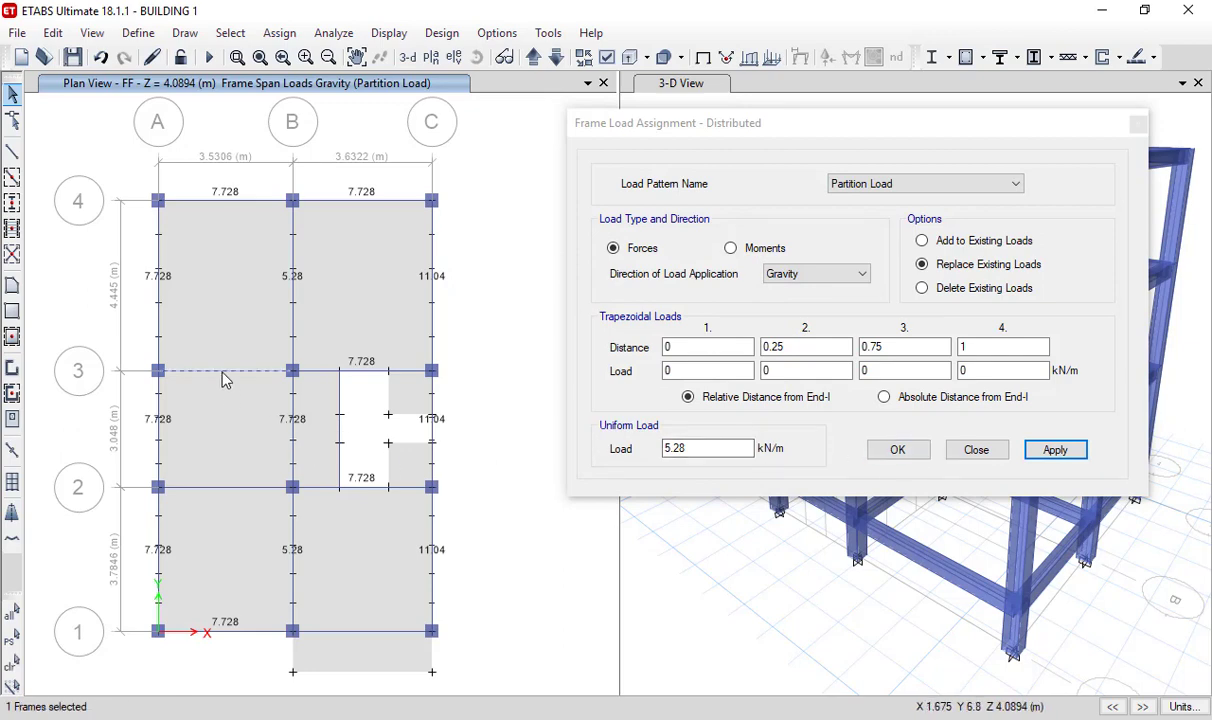
double_click(700, 448)
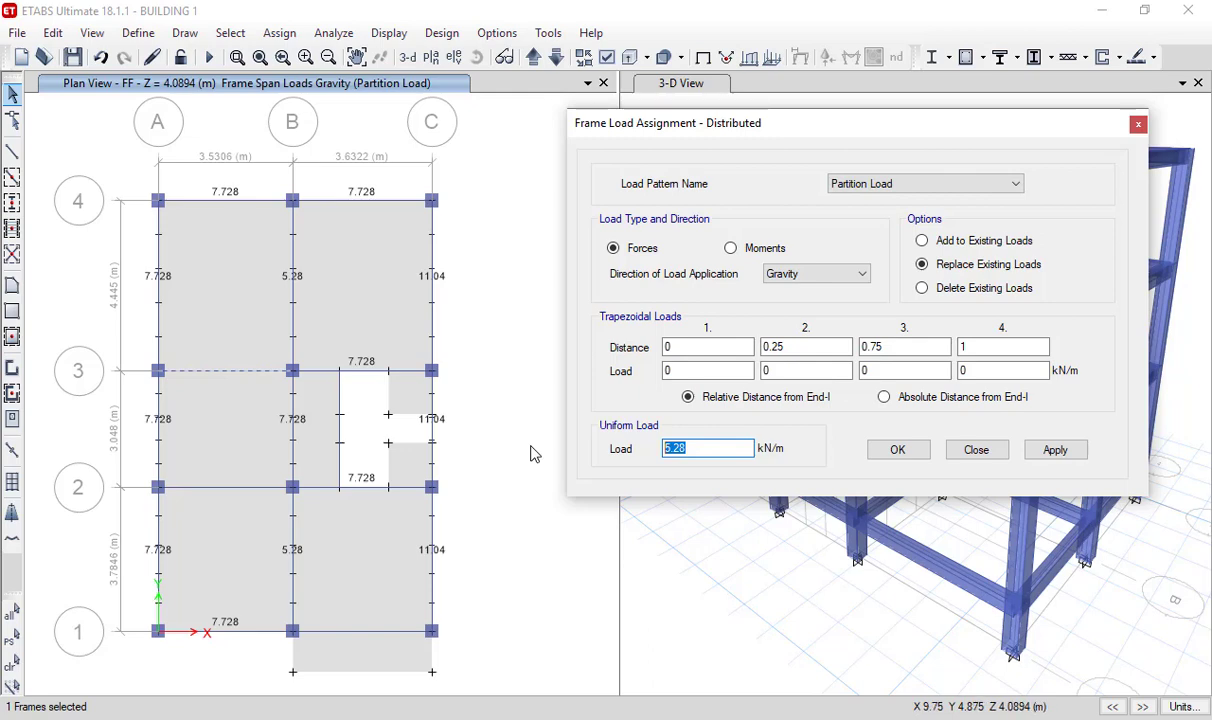
text(3.696)
click(1056, 452)
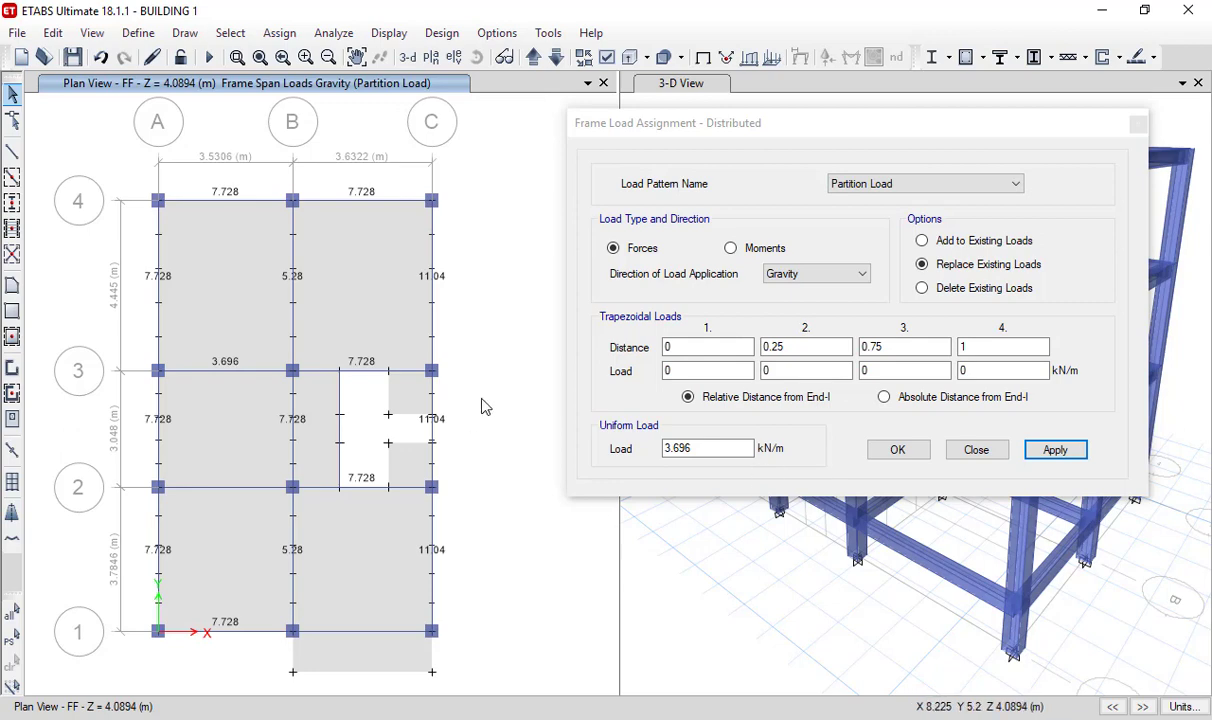
- Move the plan view up to storey SF and set the uniform load to 7.728 kN/m
middle_drag(465, 387, 460, 380)
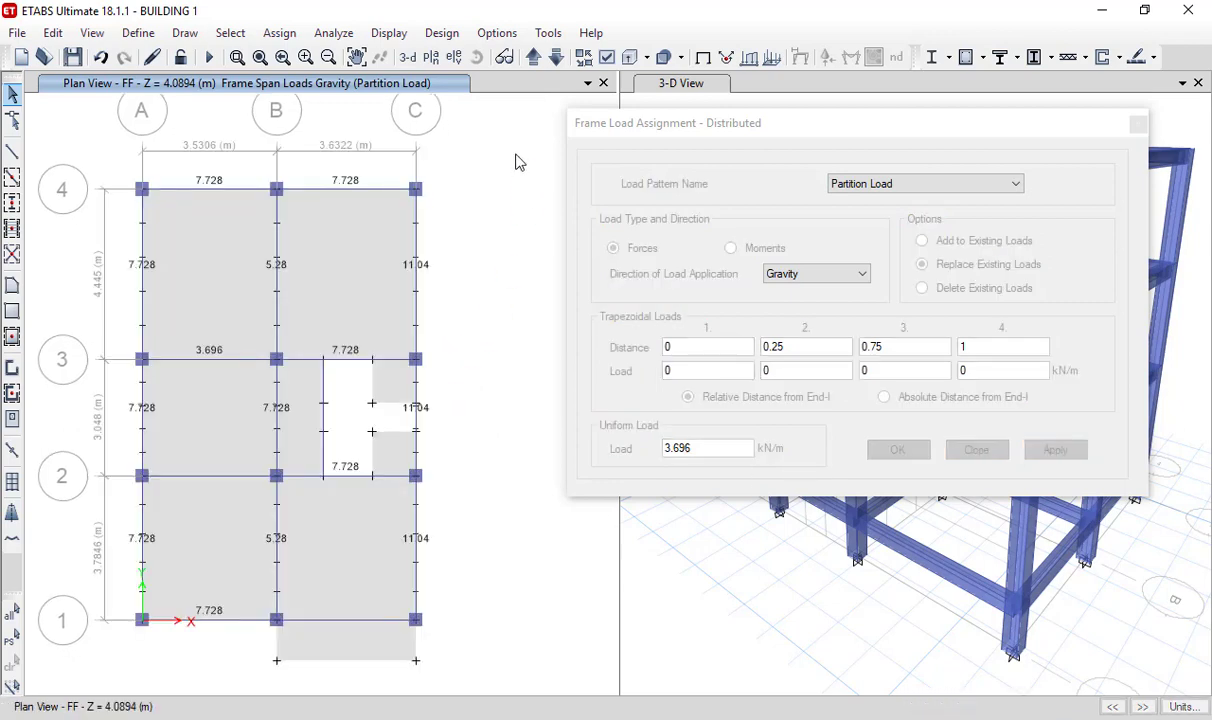
click(533, 60)
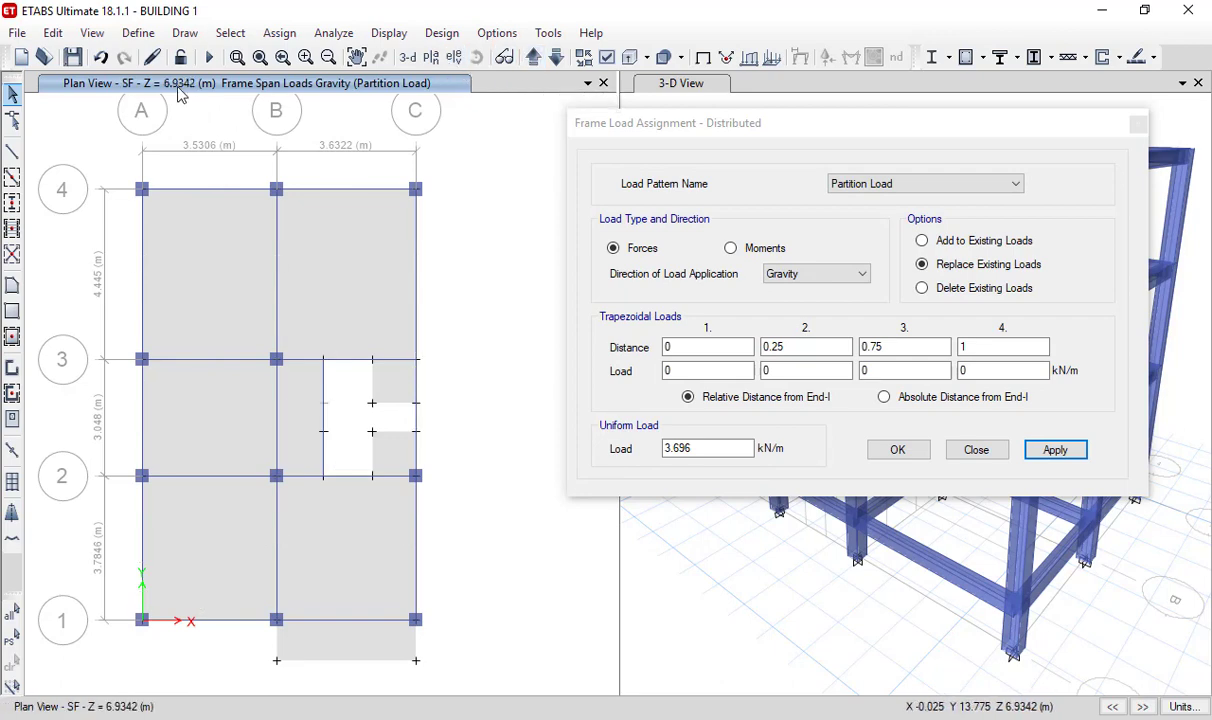
click(619, 447)
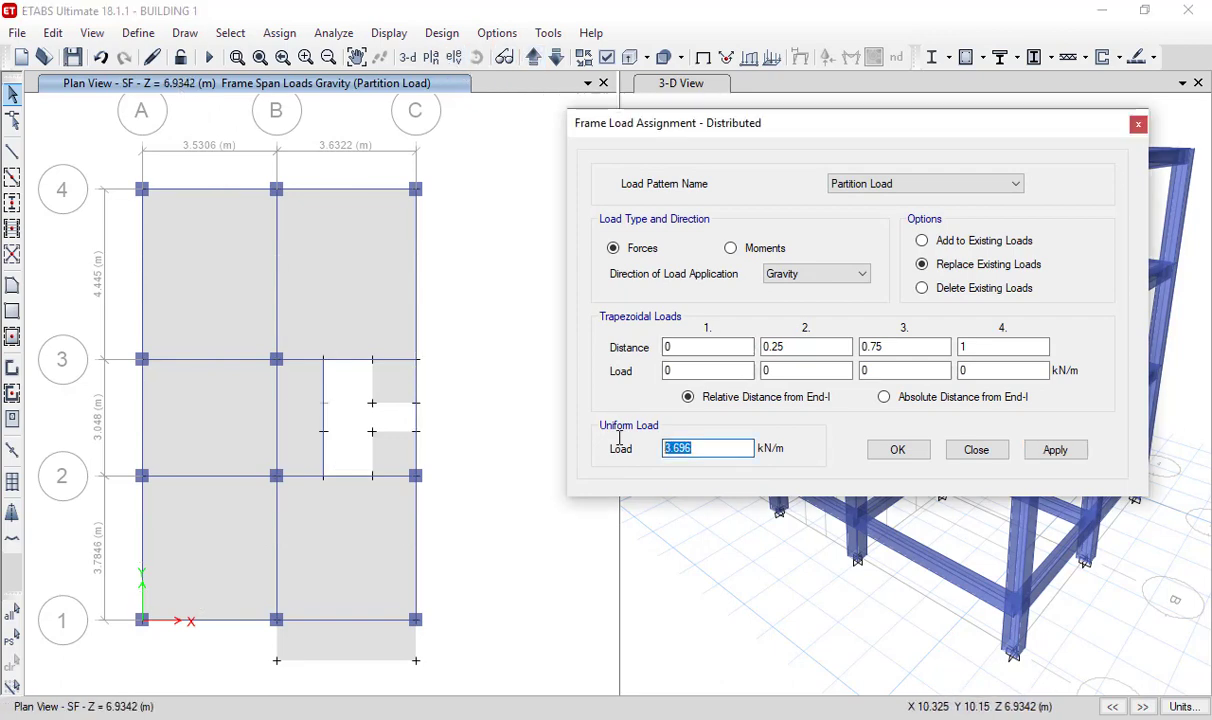
text(7.728)
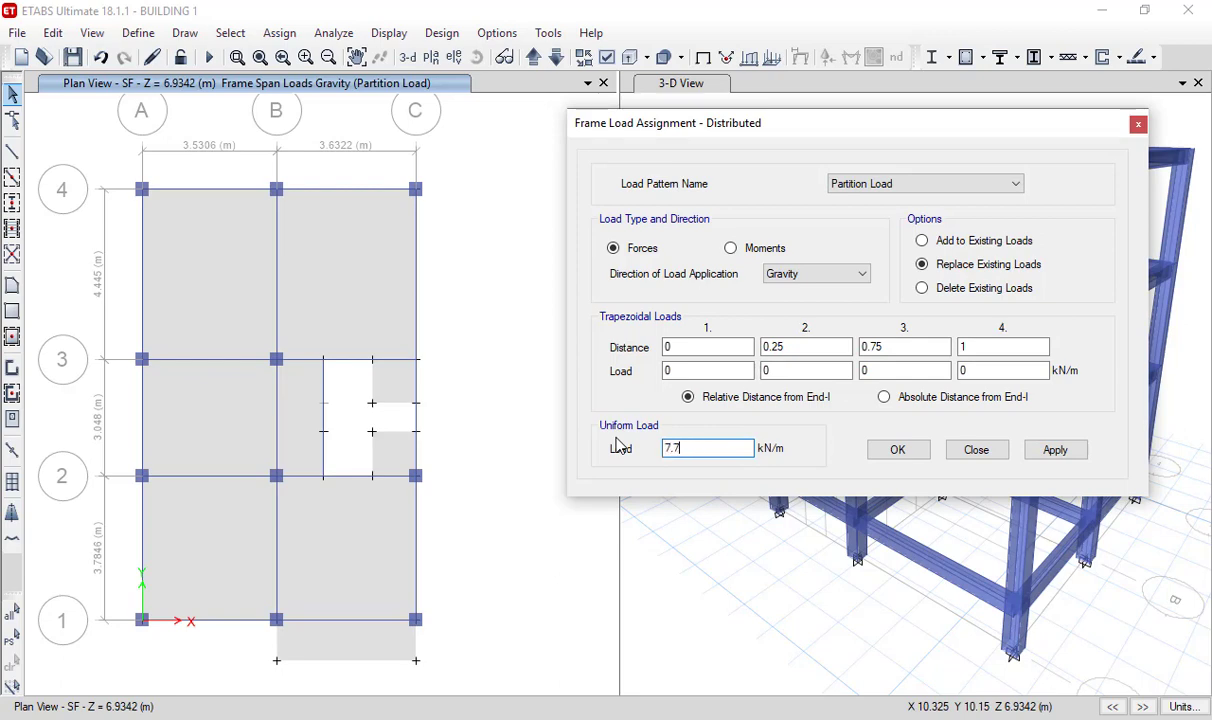
- Select the SF beams along grid 4 and grid A, plus the grid 1 beam between A and B
click(349, 190)
ctrl+click(149, 276)
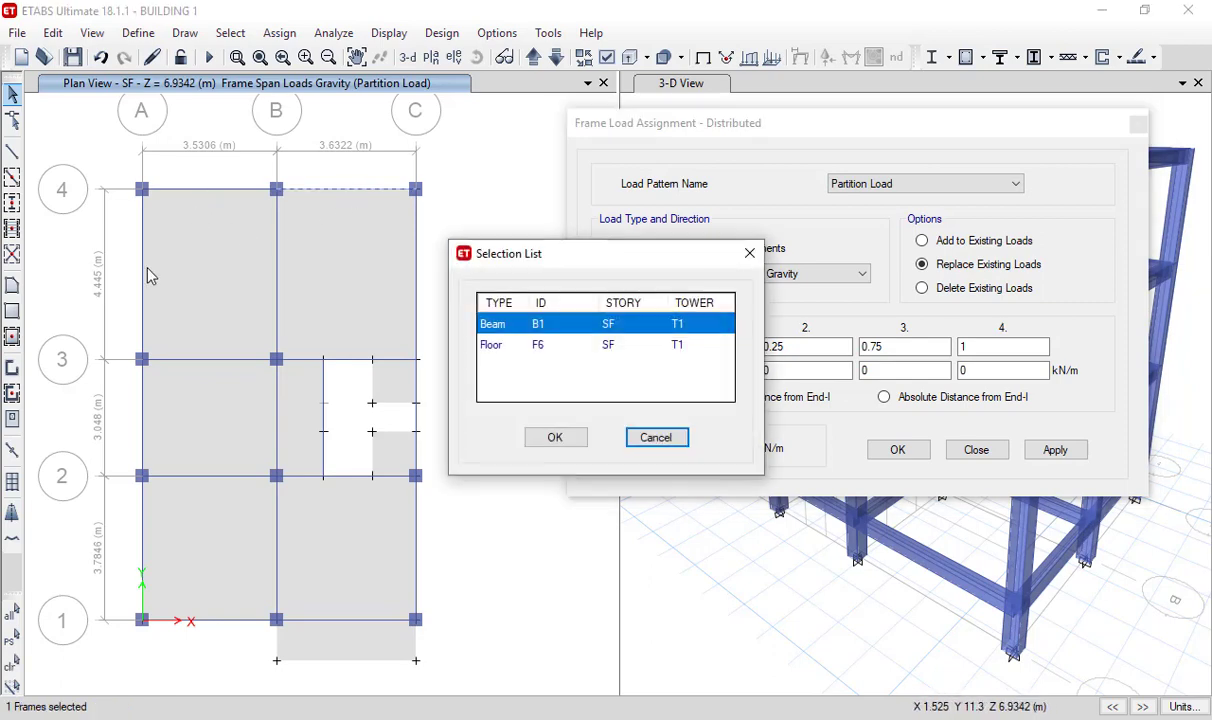
click(554, 438)
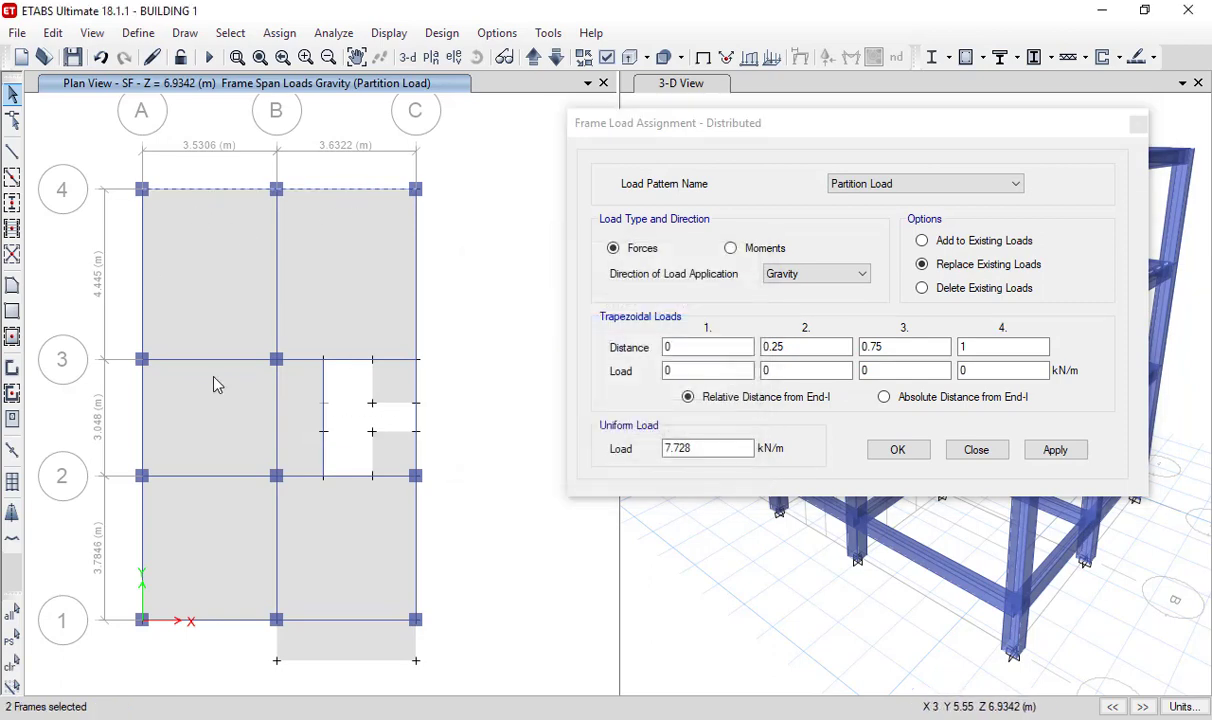
ctrl+click(145, 288)
click(551, 436)
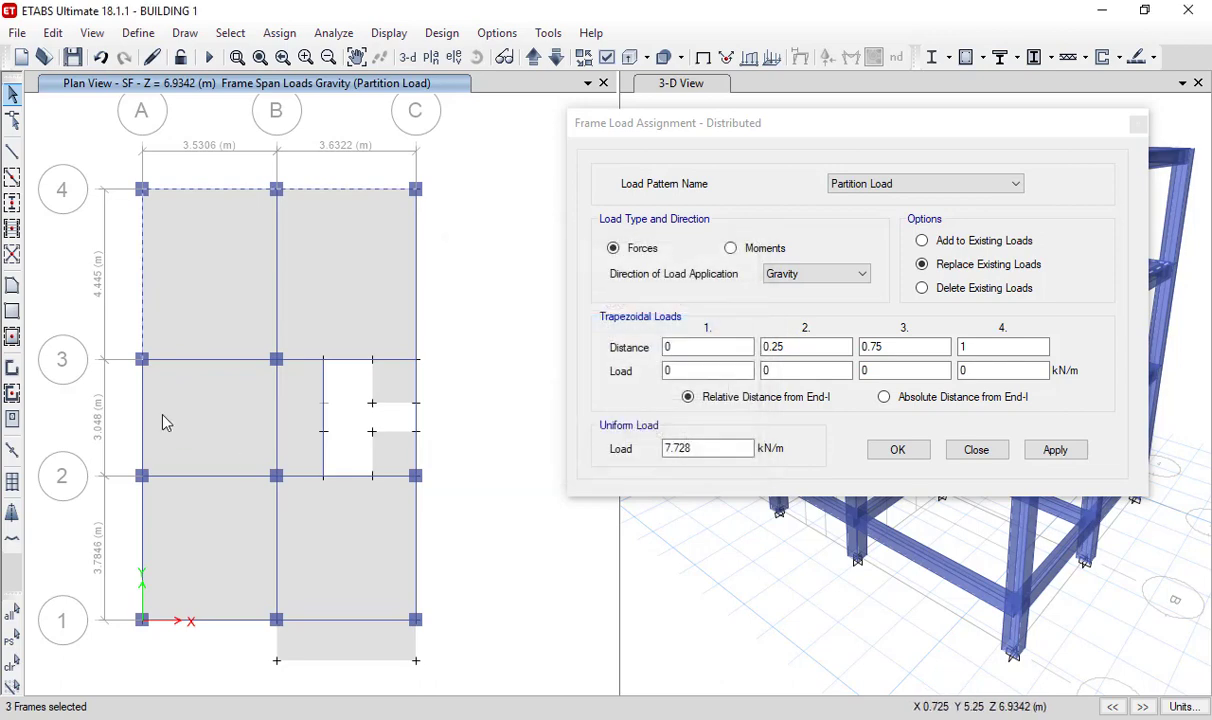
ctrl+click(141, 408)
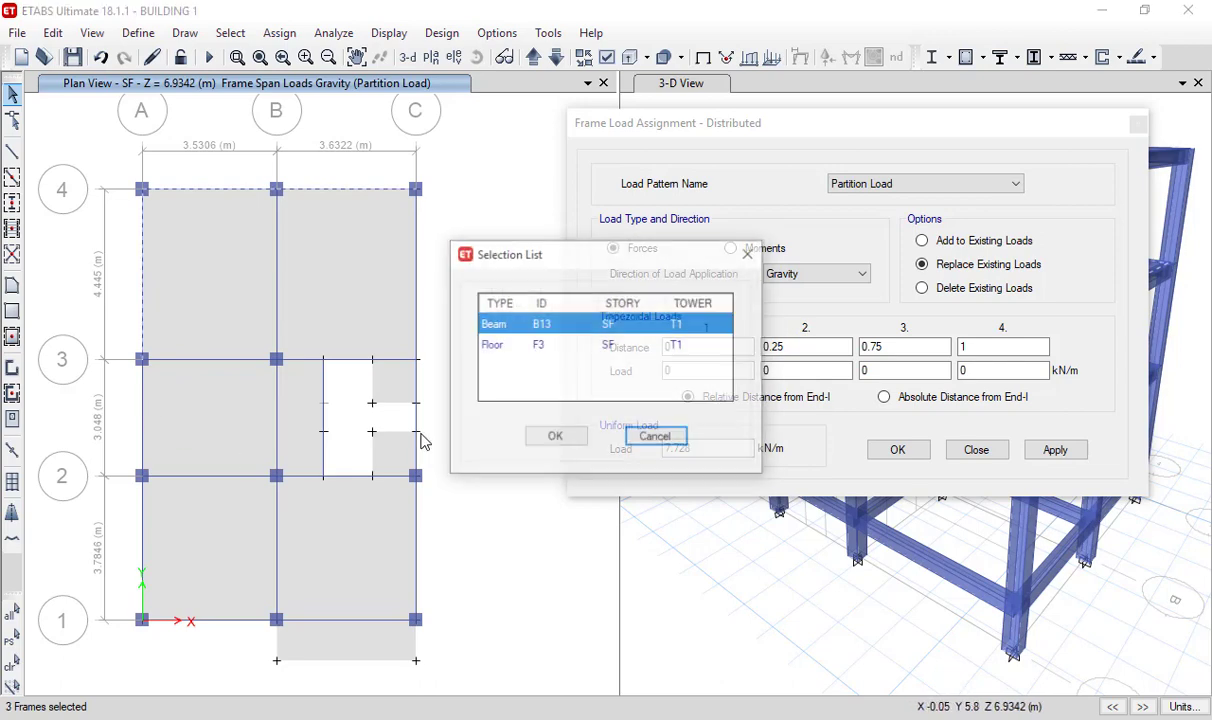
click(552, 438)
ctrl+click(142, 525)
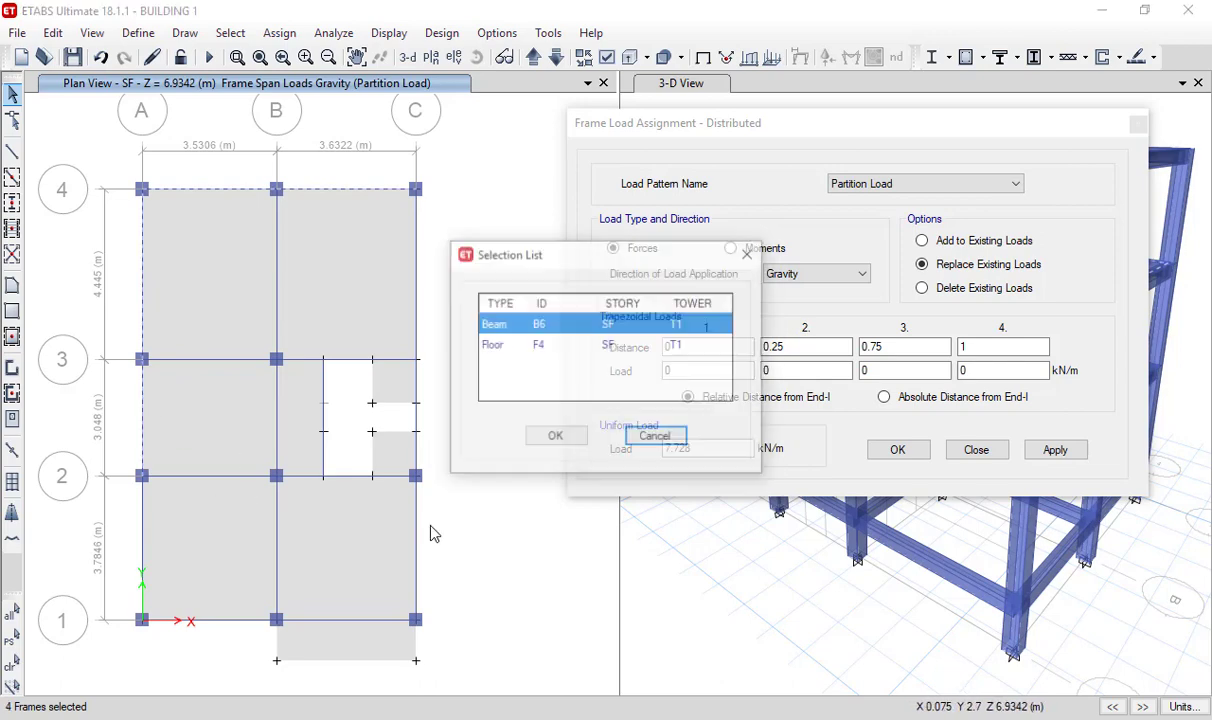
click(553, 438)
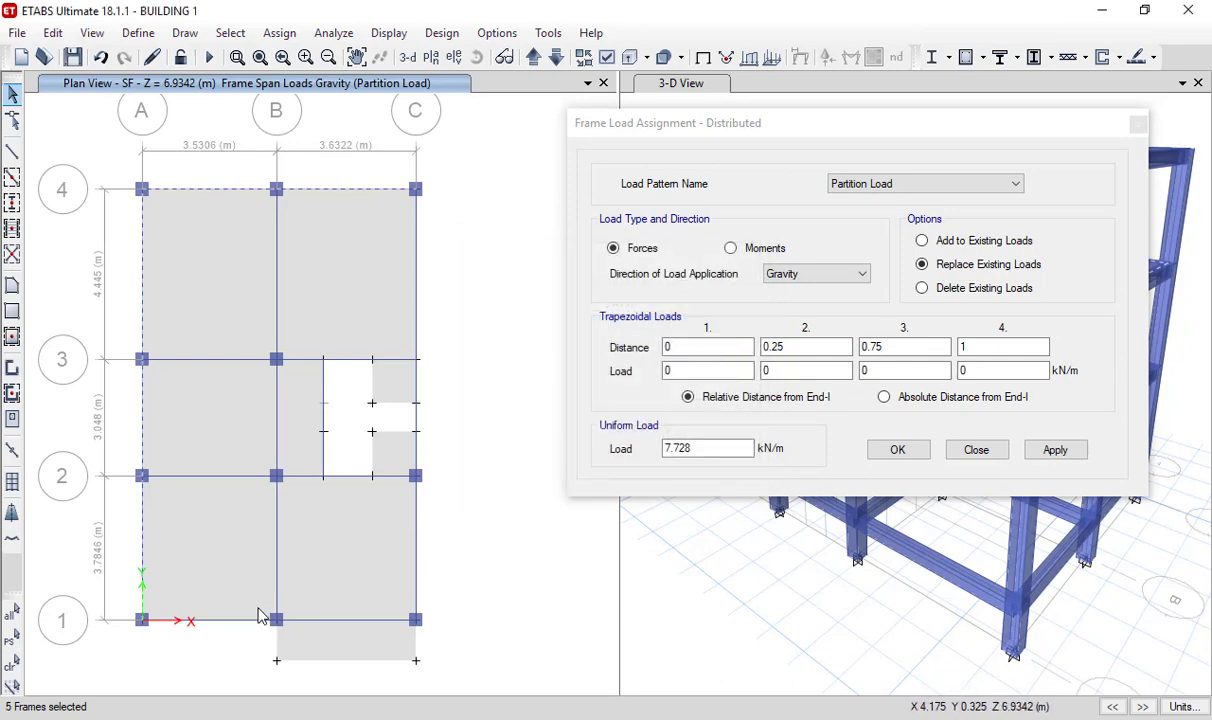
ctrl+click(229, 626)
click(555, 436)
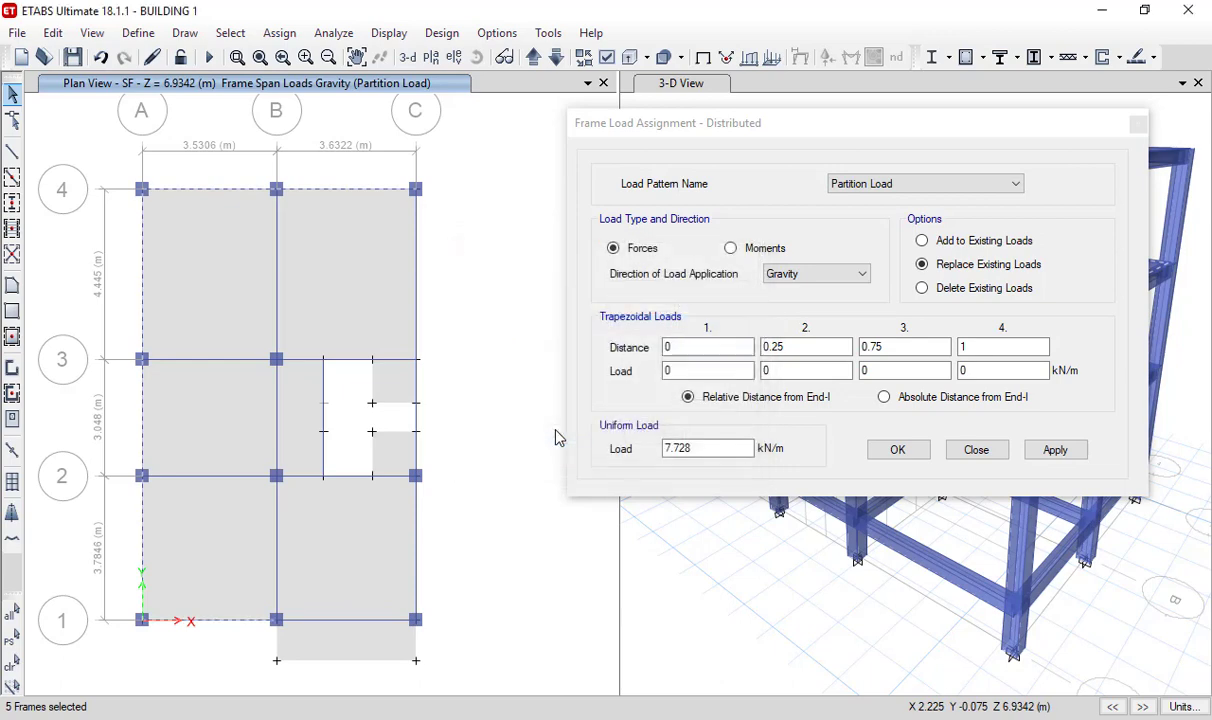
- Add the SF grid B beams between grids 1 and 3 and the grid 3 beam B-C to the selection
ctrl+click(277, 534)
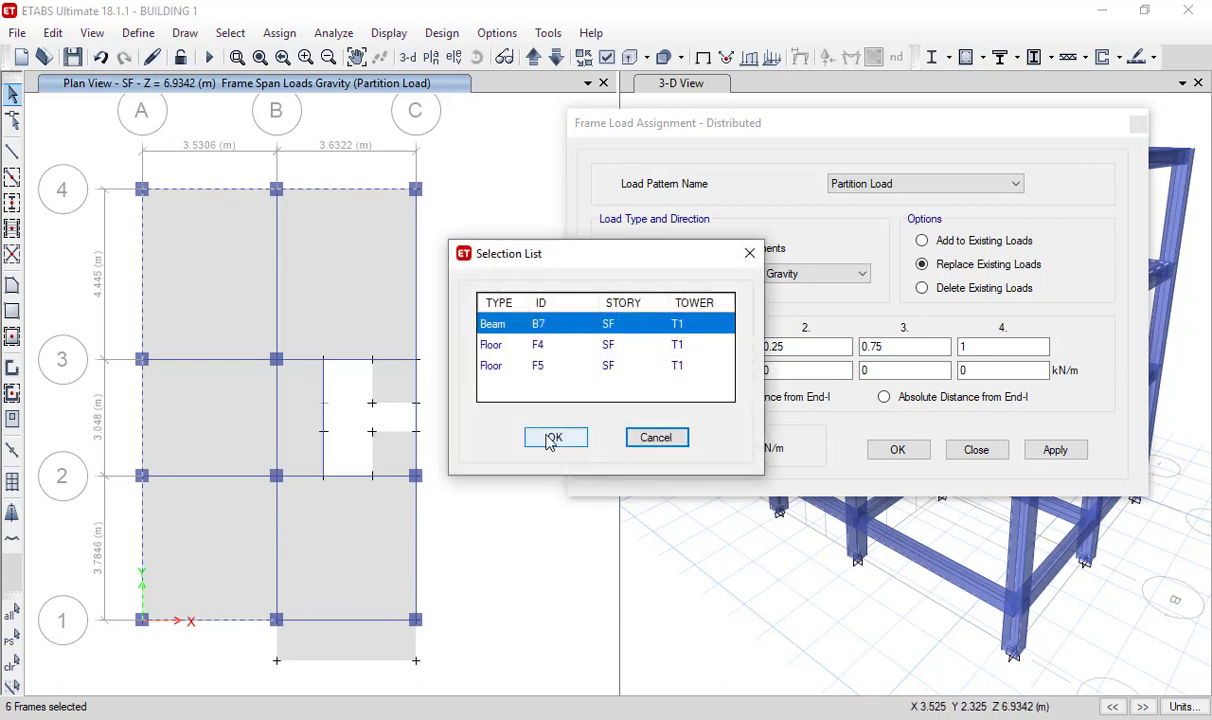
click(553, 438)
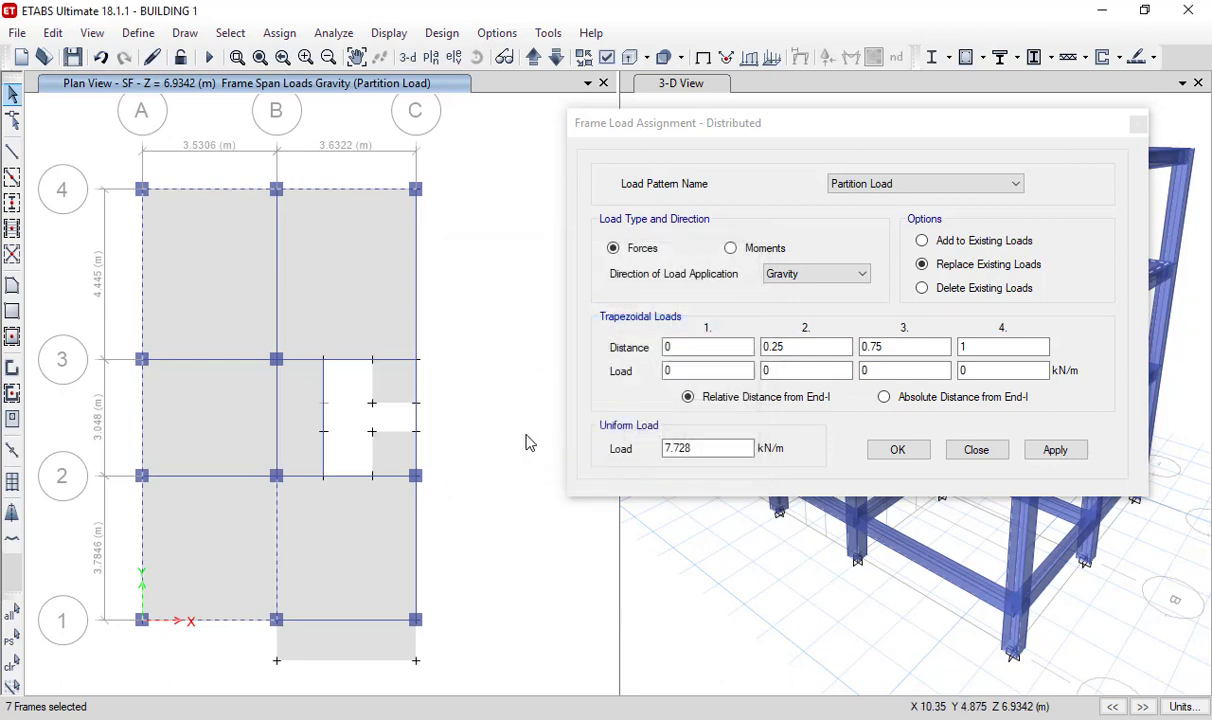
click(277, 409)
click(557, 440)
click(352, 366)
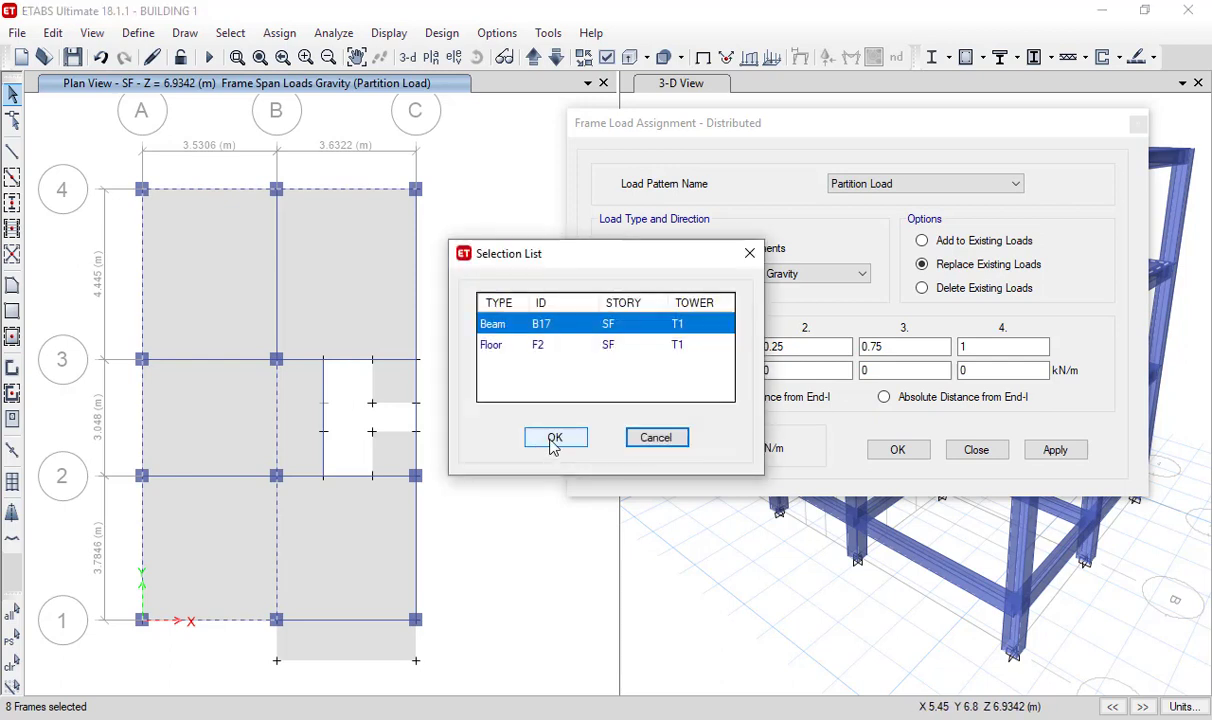
click(553, 441)
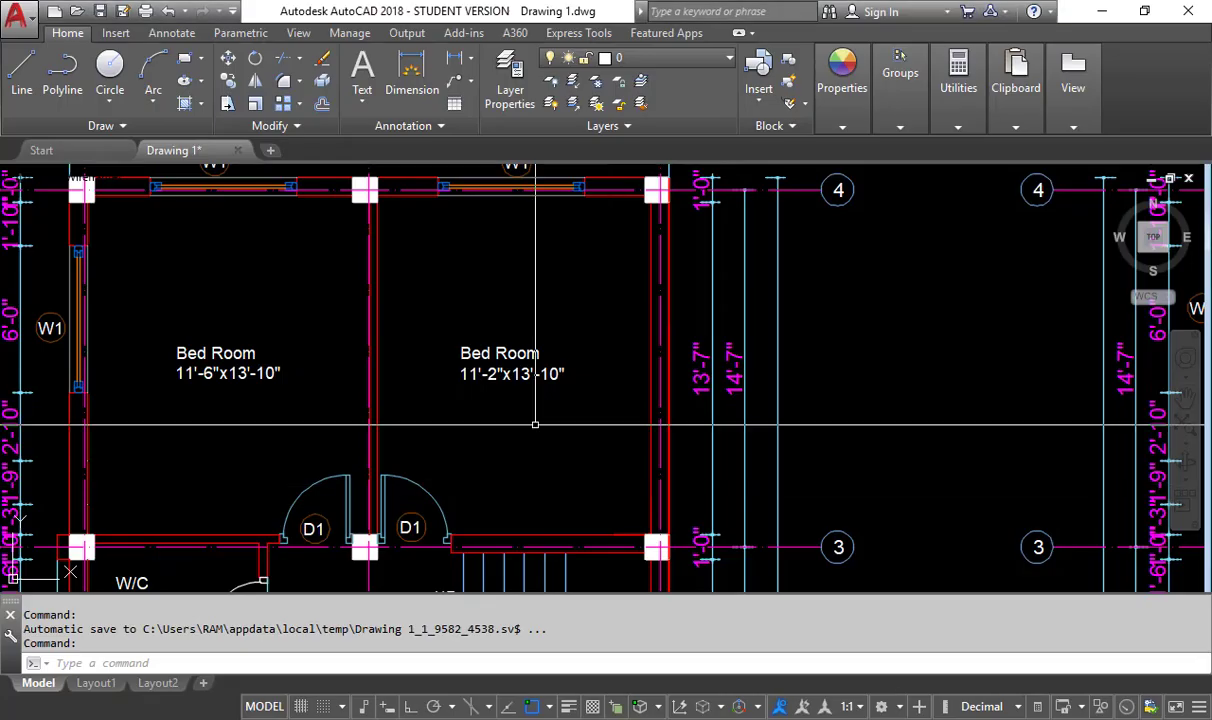
- Switch to AutoCAD, examine the walls, doors and windows around the staircase and open terrace on the SF floor plan, and return to ETABS
scroll(540, 480, down, 5)
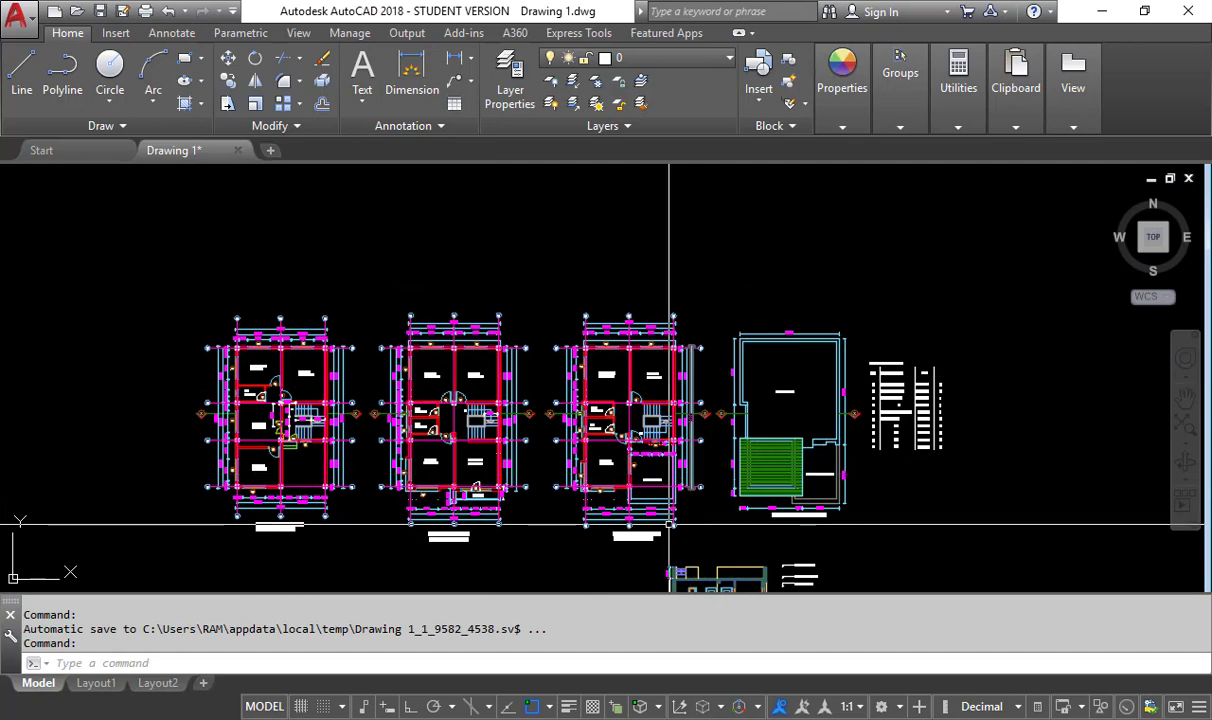
scroll(543, 488, up, 4)
middle_drag(651, 228, 614, 357)
scroll(613, 357, up, 3)
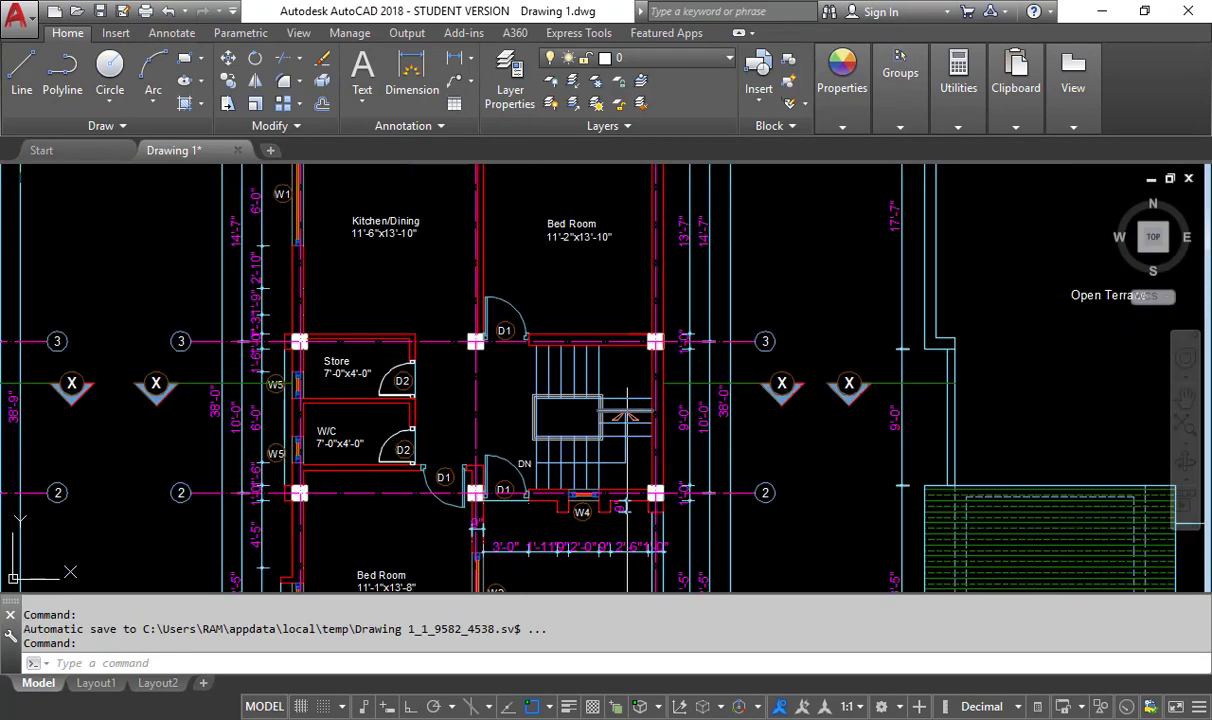
scroll(563, 342, down, 4)
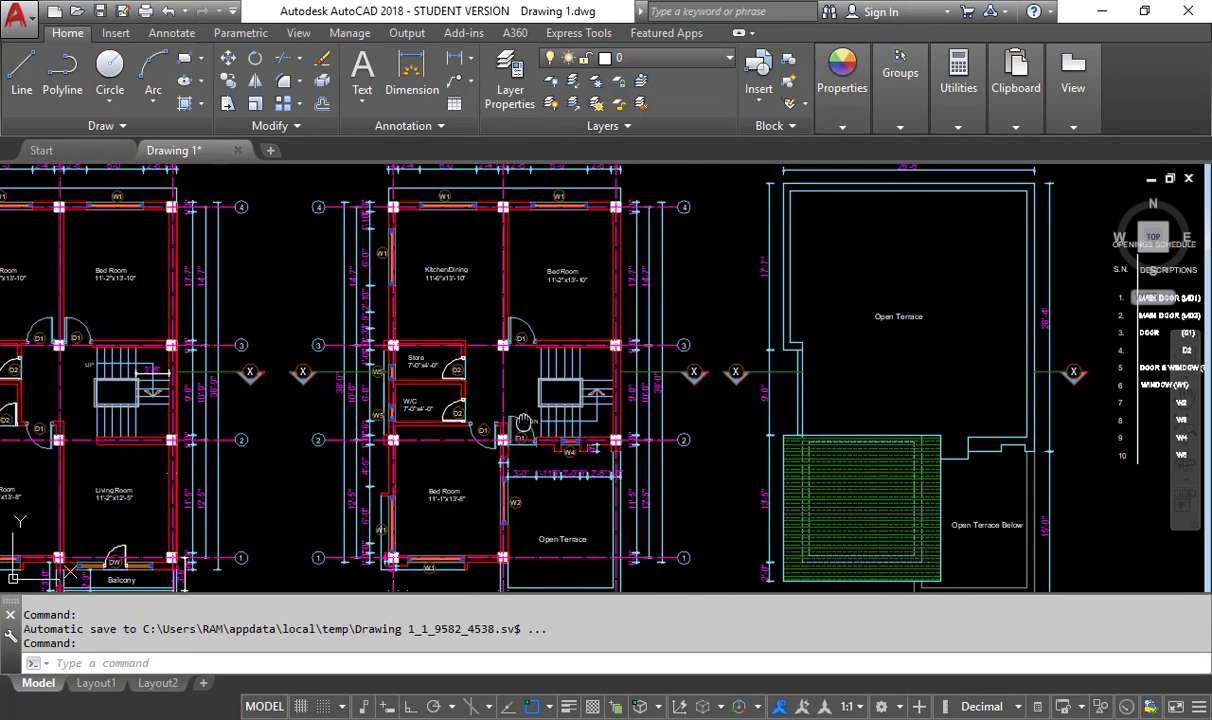
scroll(537, 318, up, 2)
scroll(537, 318, up, 4)
scroll(585, 411, down, 4)
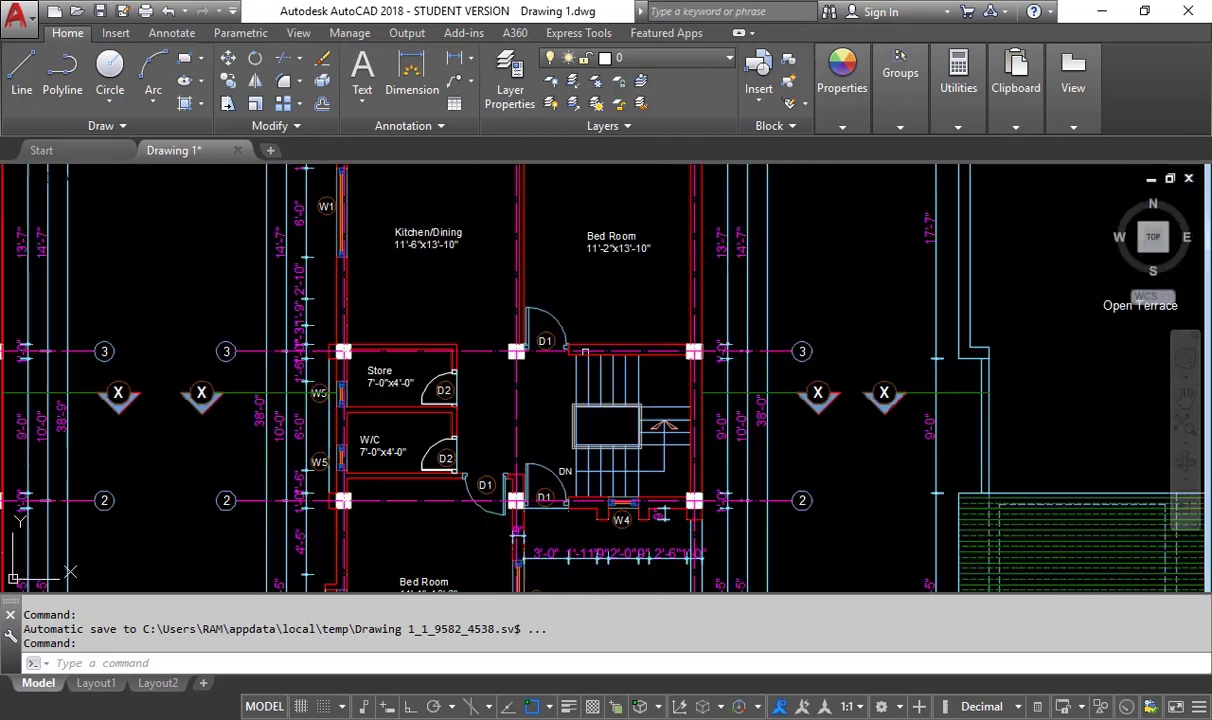
scroll(588, 425, up, 4)
middle_drag(591, 430, 556, 322)
scroll(572, 359, down, 2)
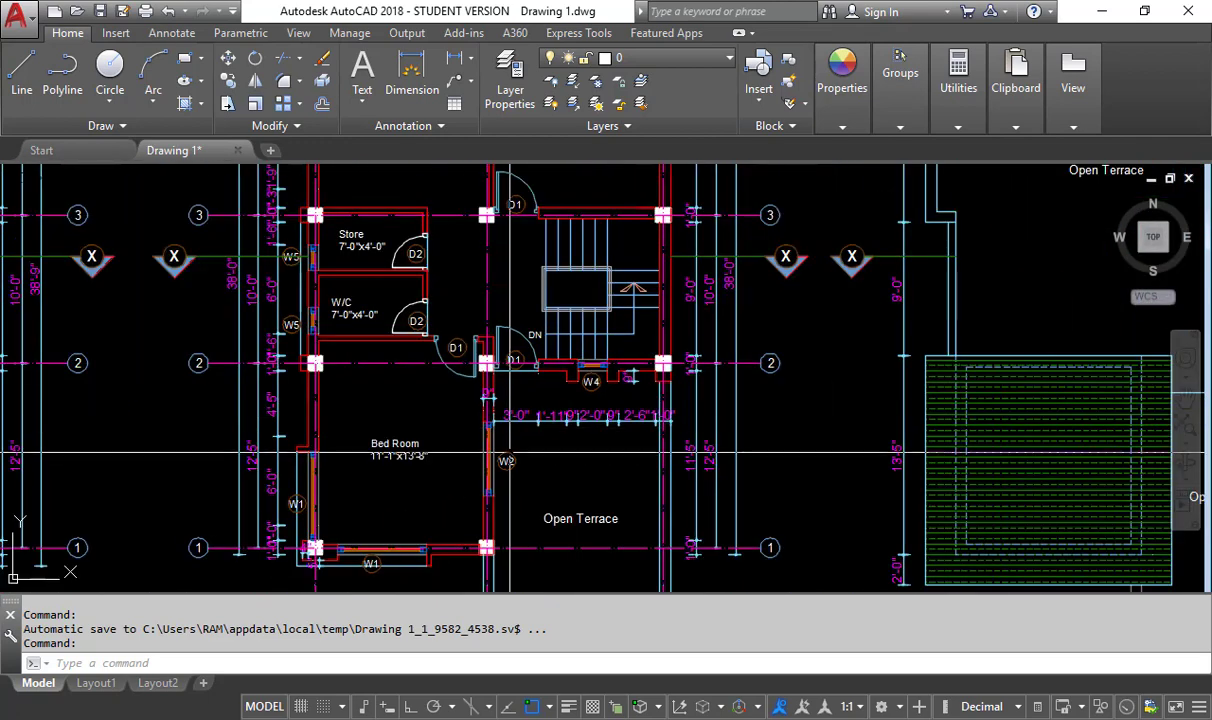
scroll(585, 563, down, 2)
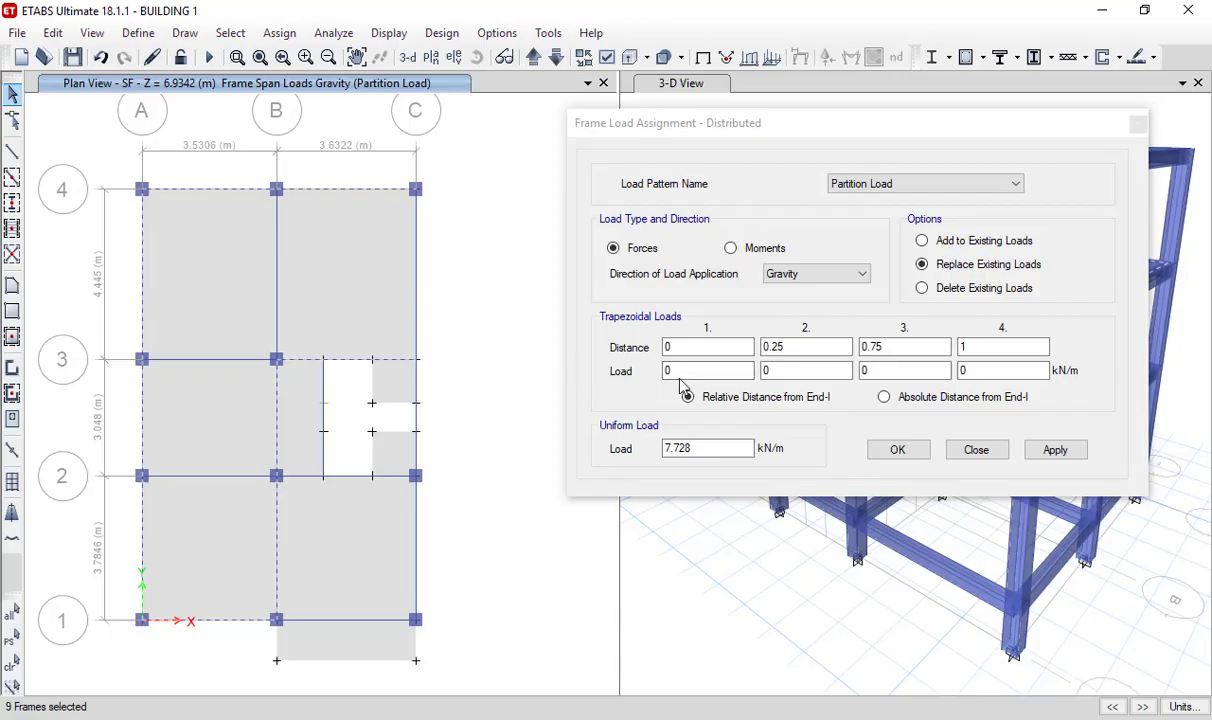
- Apply the 7.728 kN/m uniform load to the selected SF beams and to the grid 2 beam between B and C
click(1041, 461)
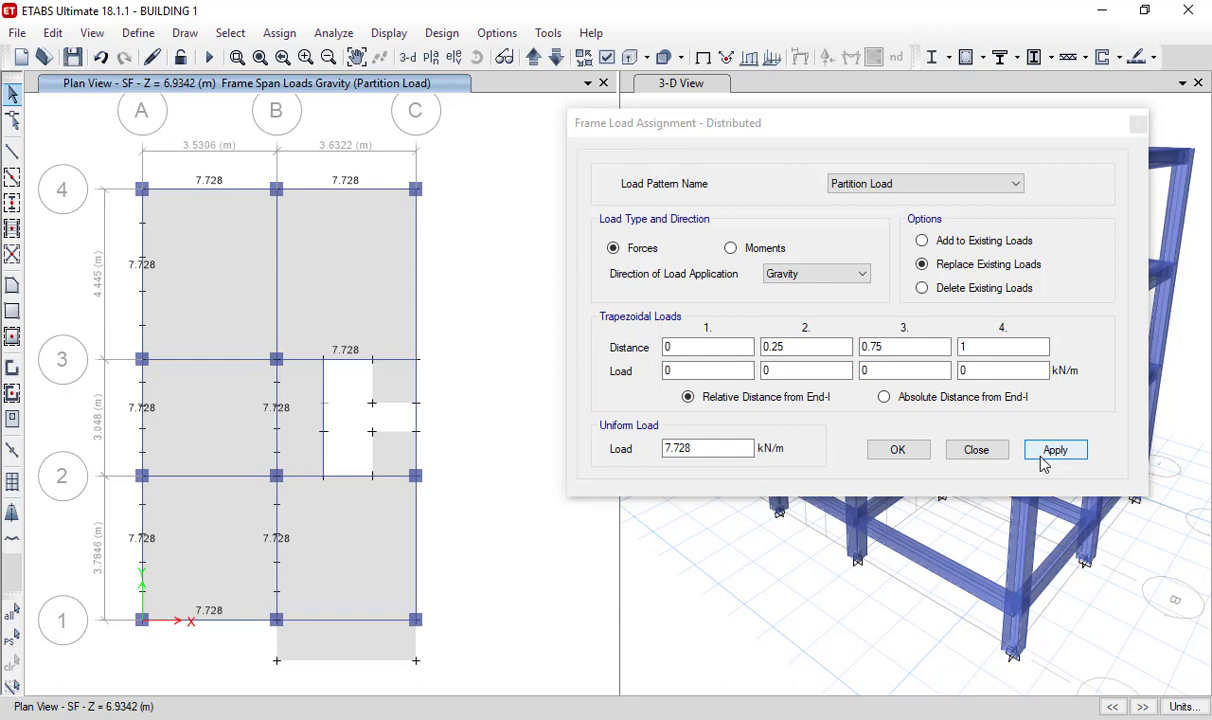
click(1045, 458)
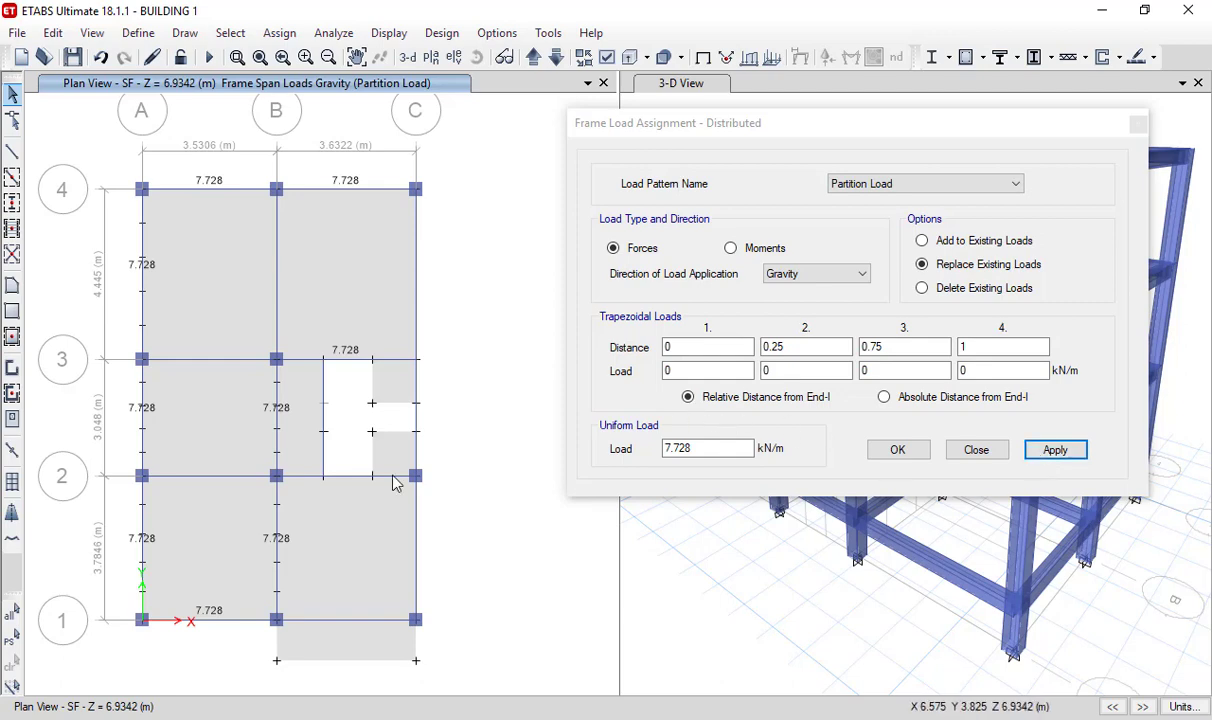
click(1045, 455)
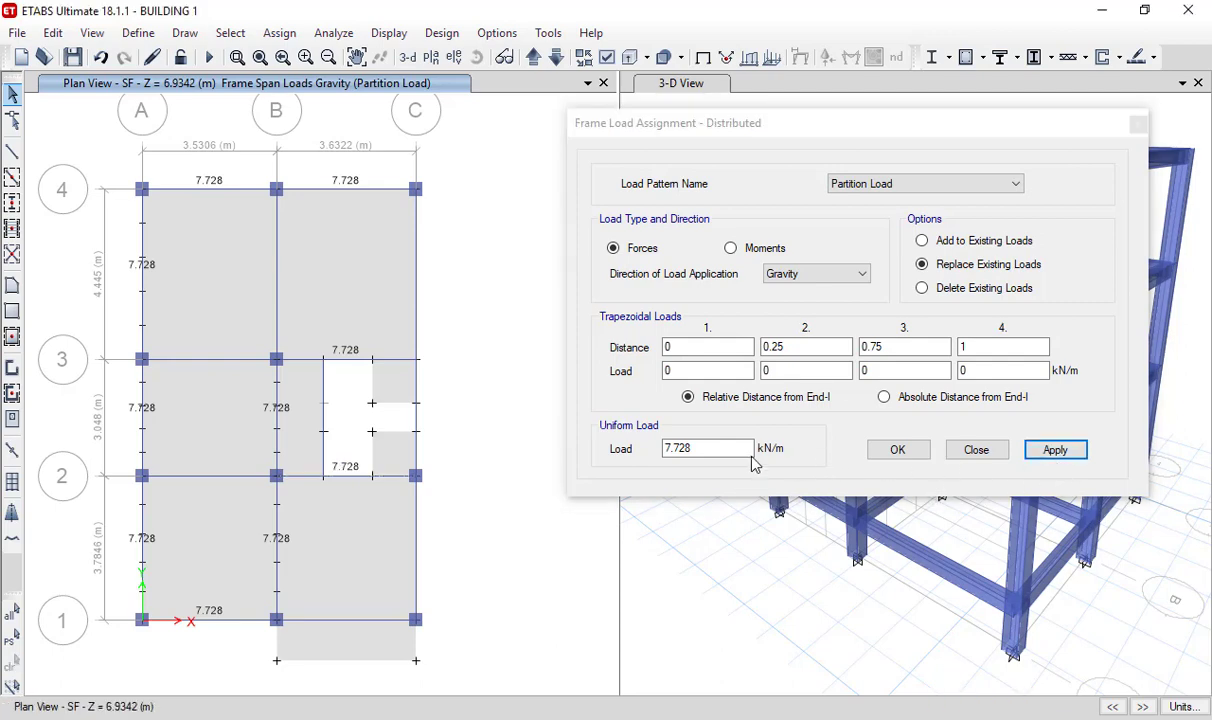
- Apply a uniform load of 5.28 kN/m to the SF grid B beam between grids 3 and 4
click(276, 250)
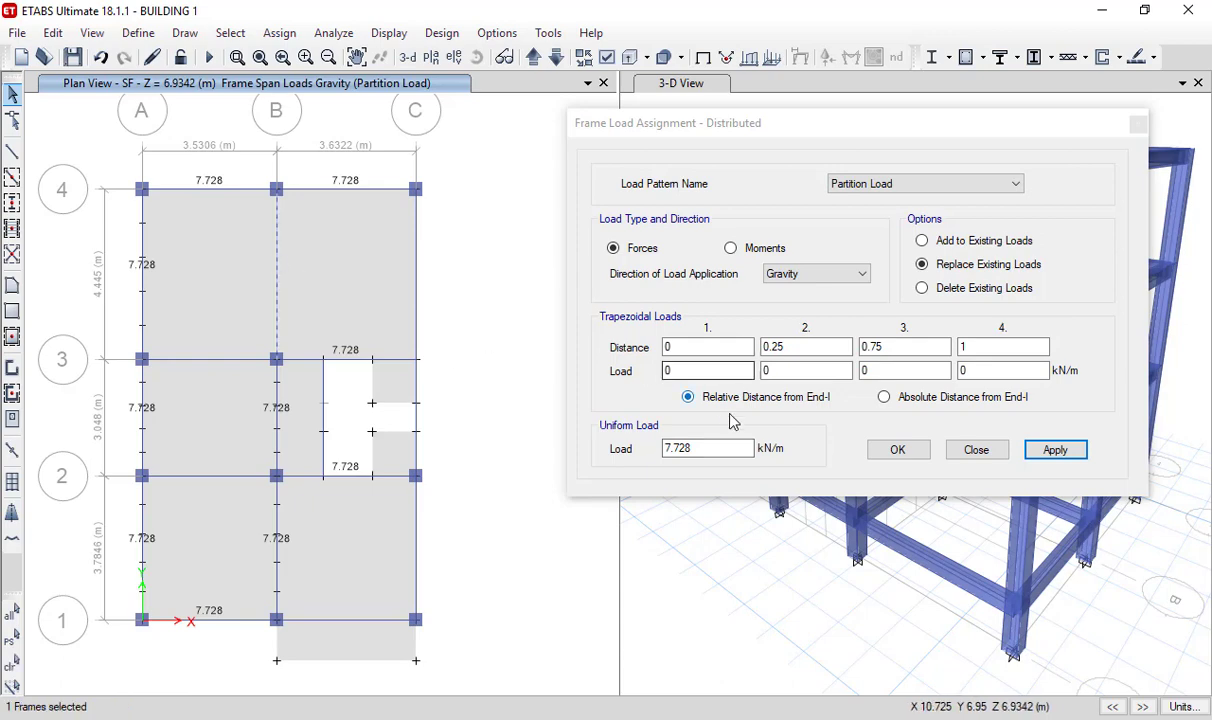
drag(738, 447, 599, 444)
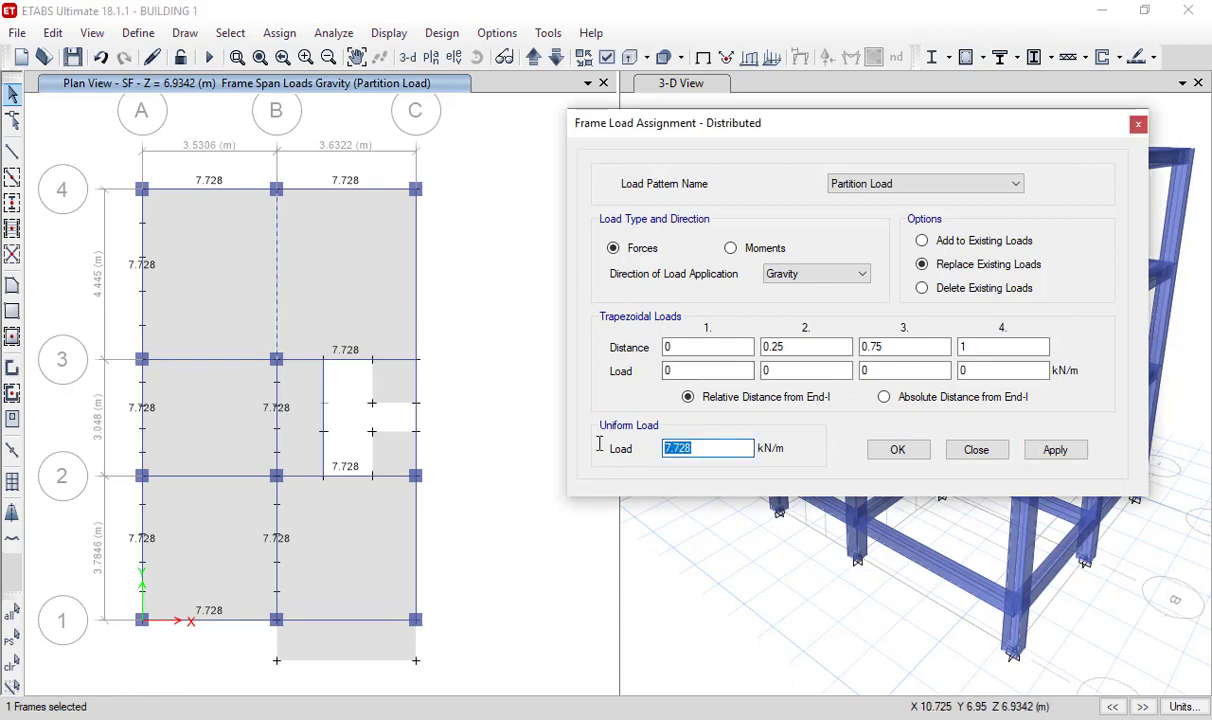
text(5.28)
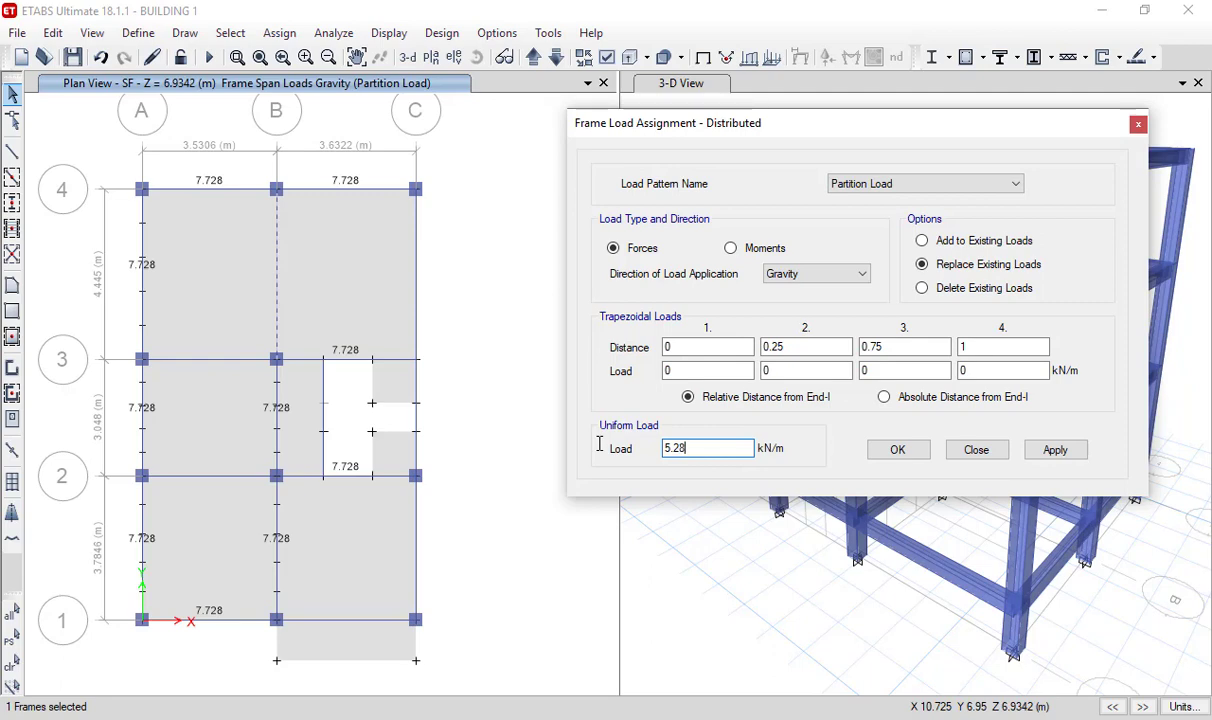
click(1060, 450)
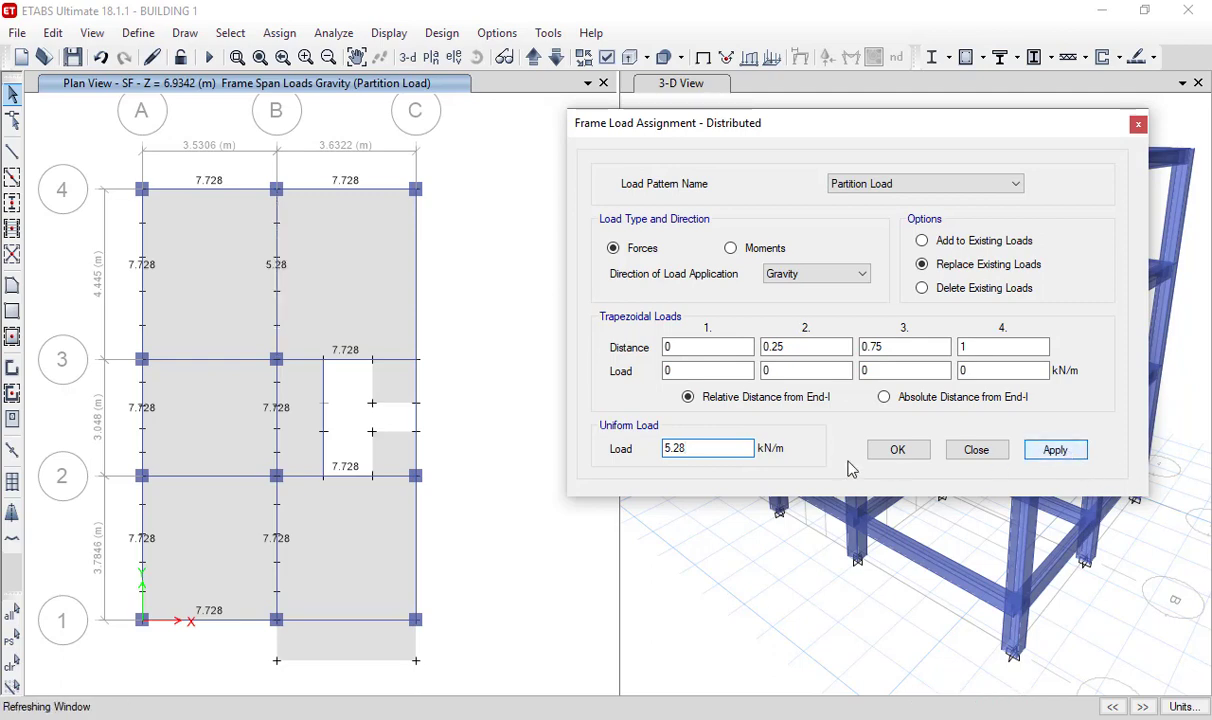
- Apply a uniform load of 3.696 kN/m to the SF grid 3 beam between grids A and B
click(222, 362)
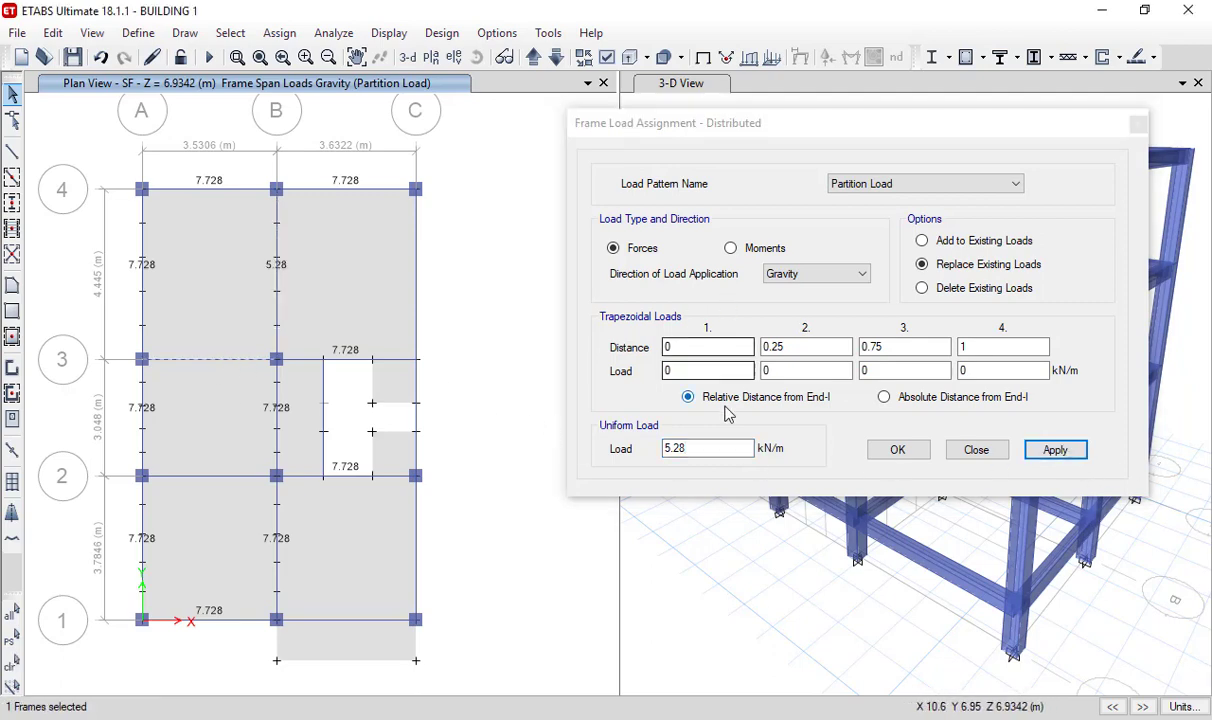
drag(725, 447, 614, 452)
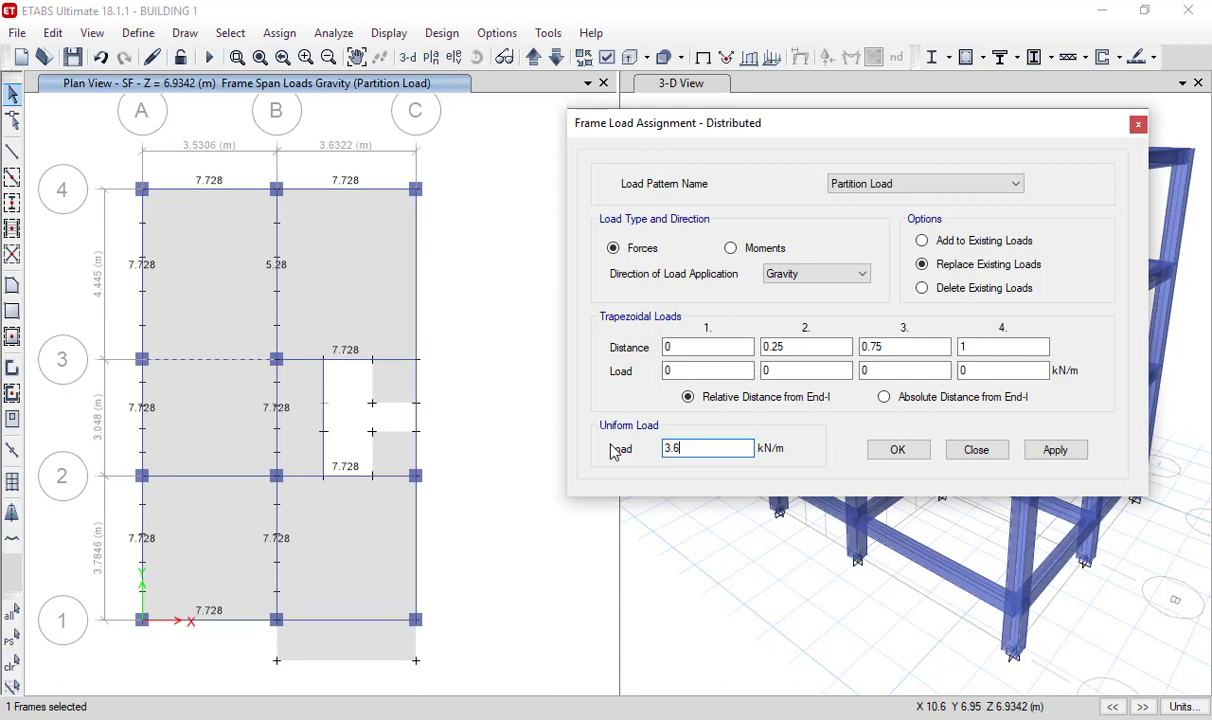
click(1052, 451)
- Apply a uniform load of 11.04 kN/m to the SF grid C beams between grids 2 and 4, leaving out the grid 1–2 beam
click(416, 271)
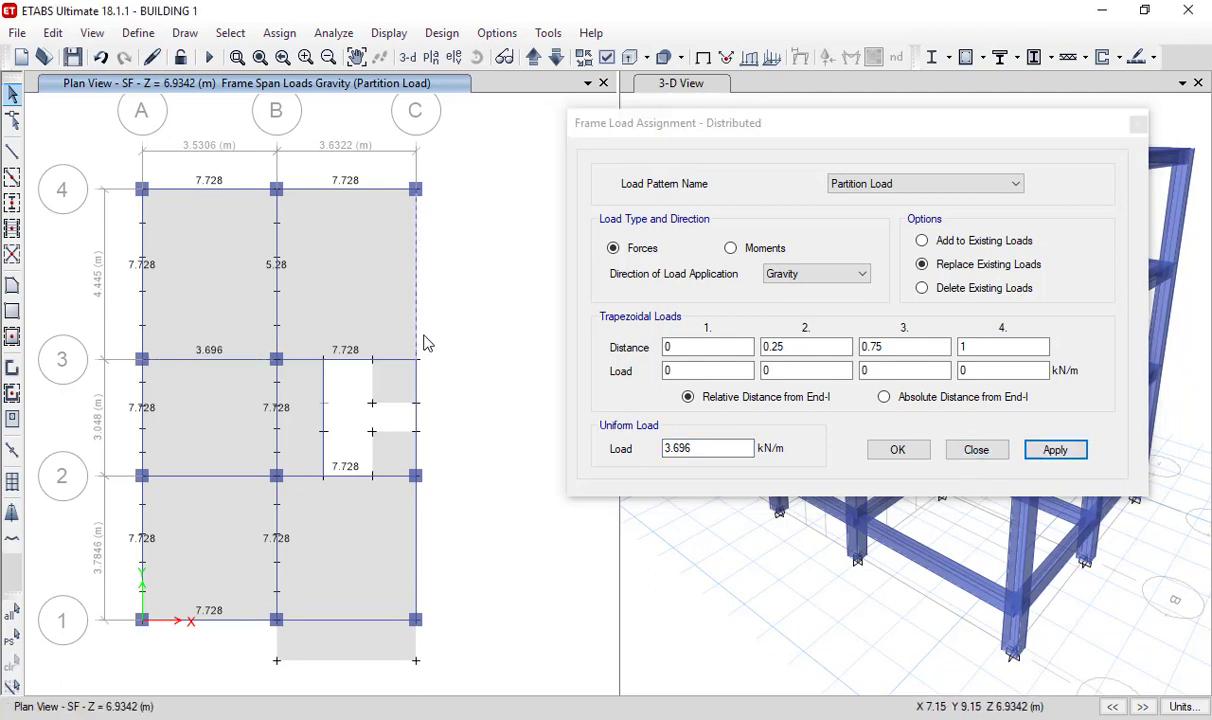
click(416, 413)
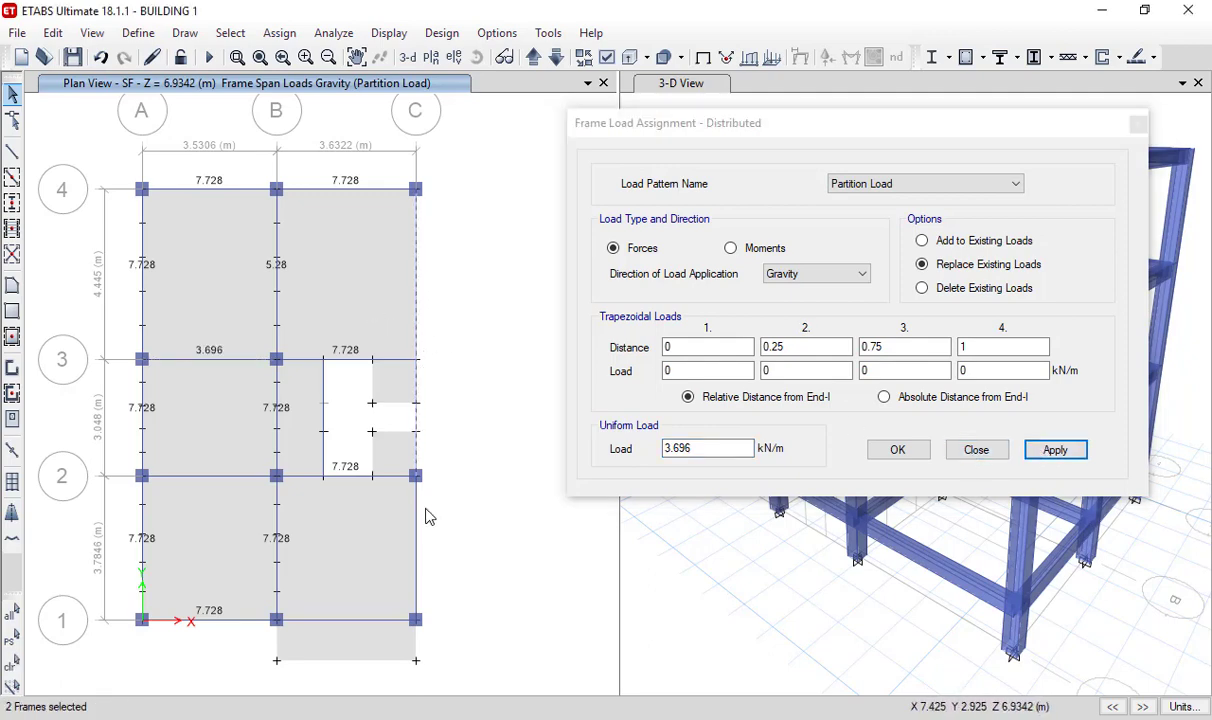
click(418, 513)
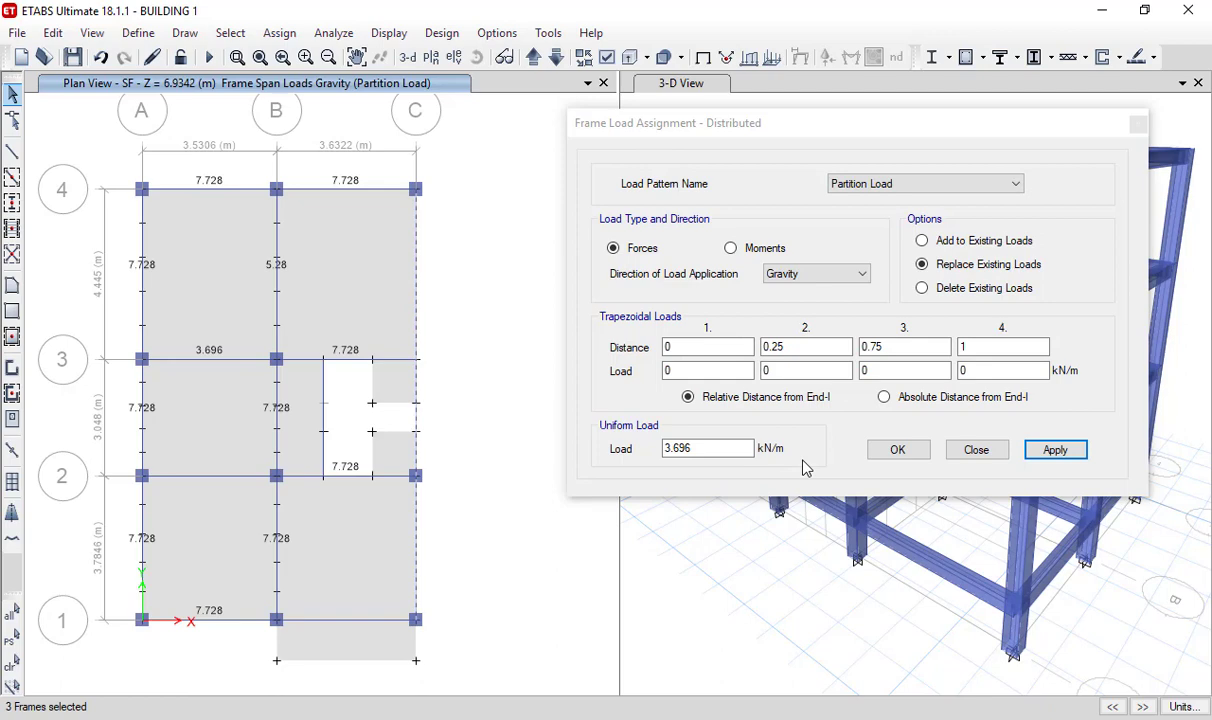
double_click(706, 449)
text(11.)
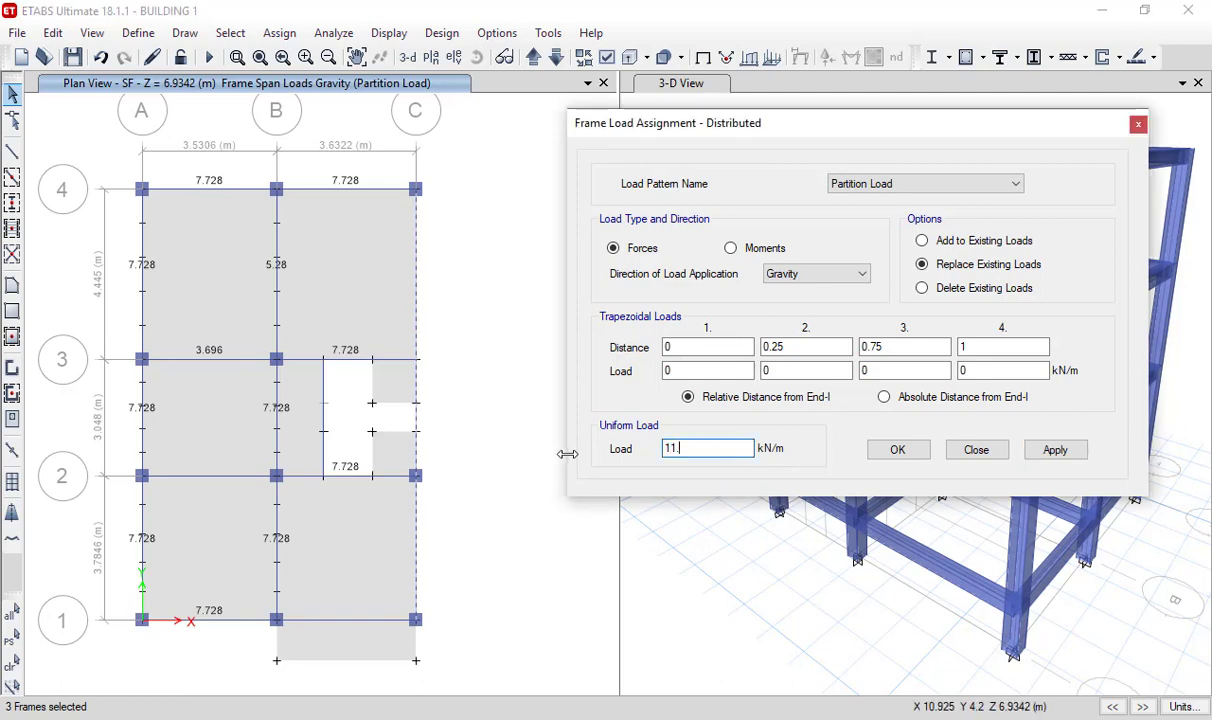
text(04)
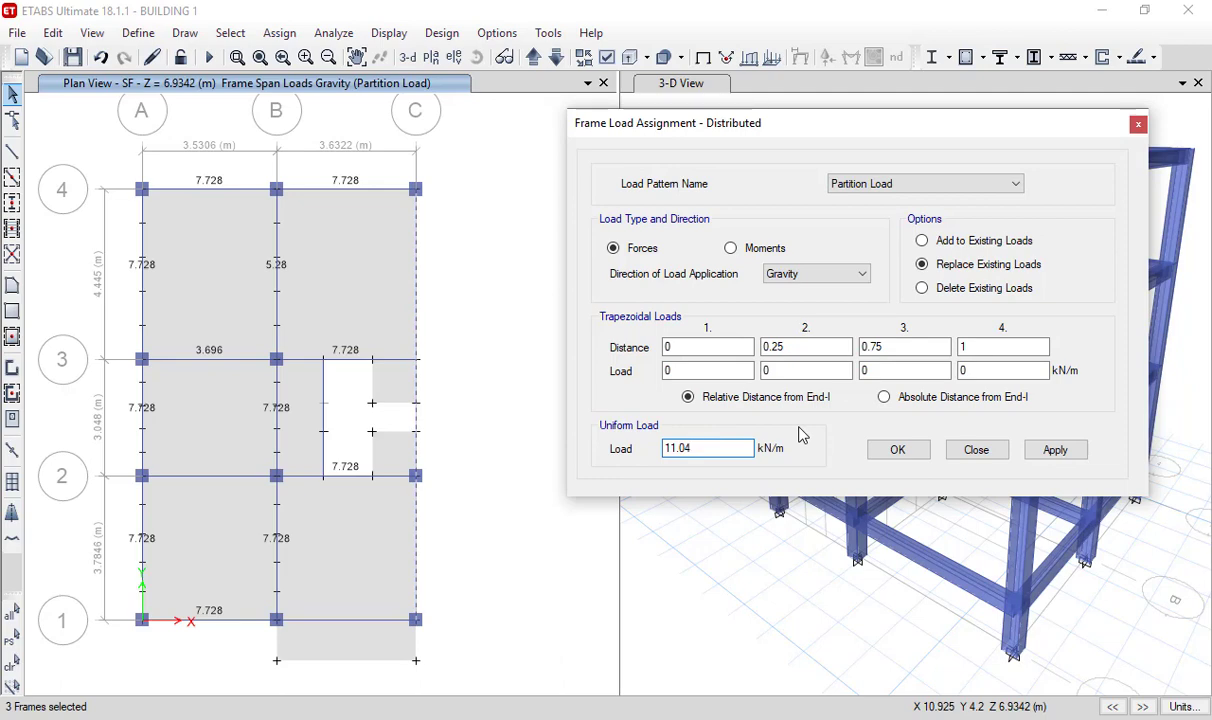
ctrl+click(418, 537)
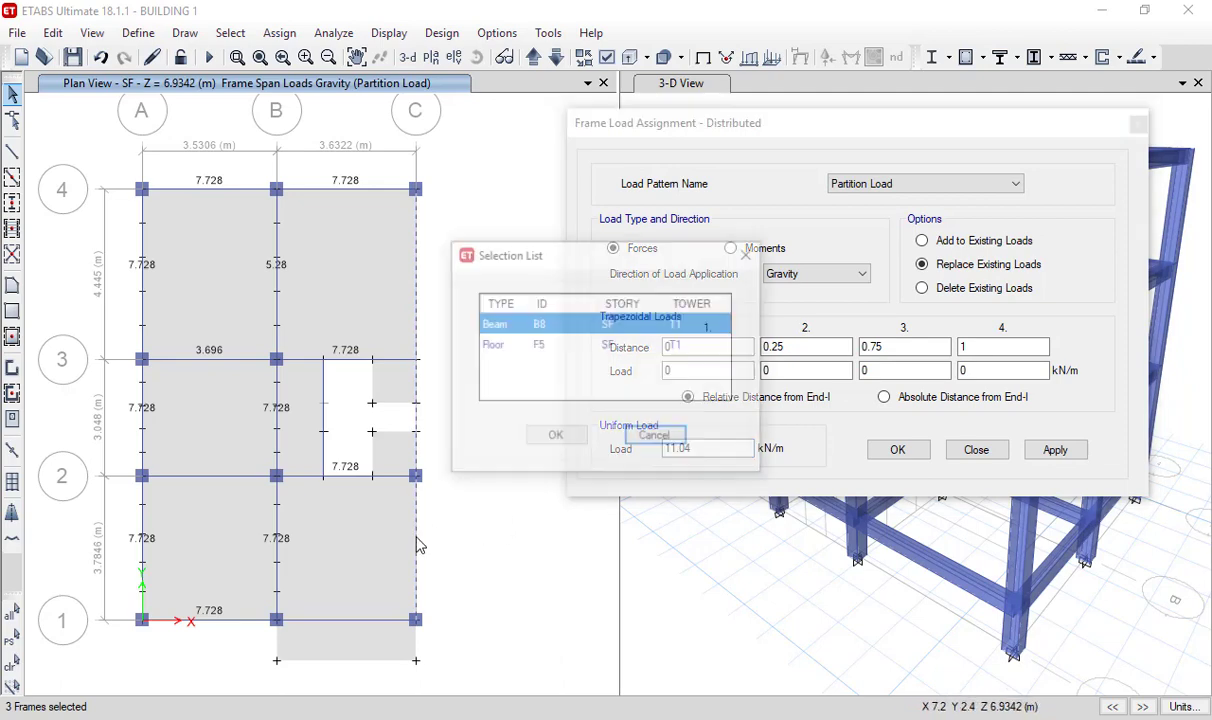
click(555, 438)
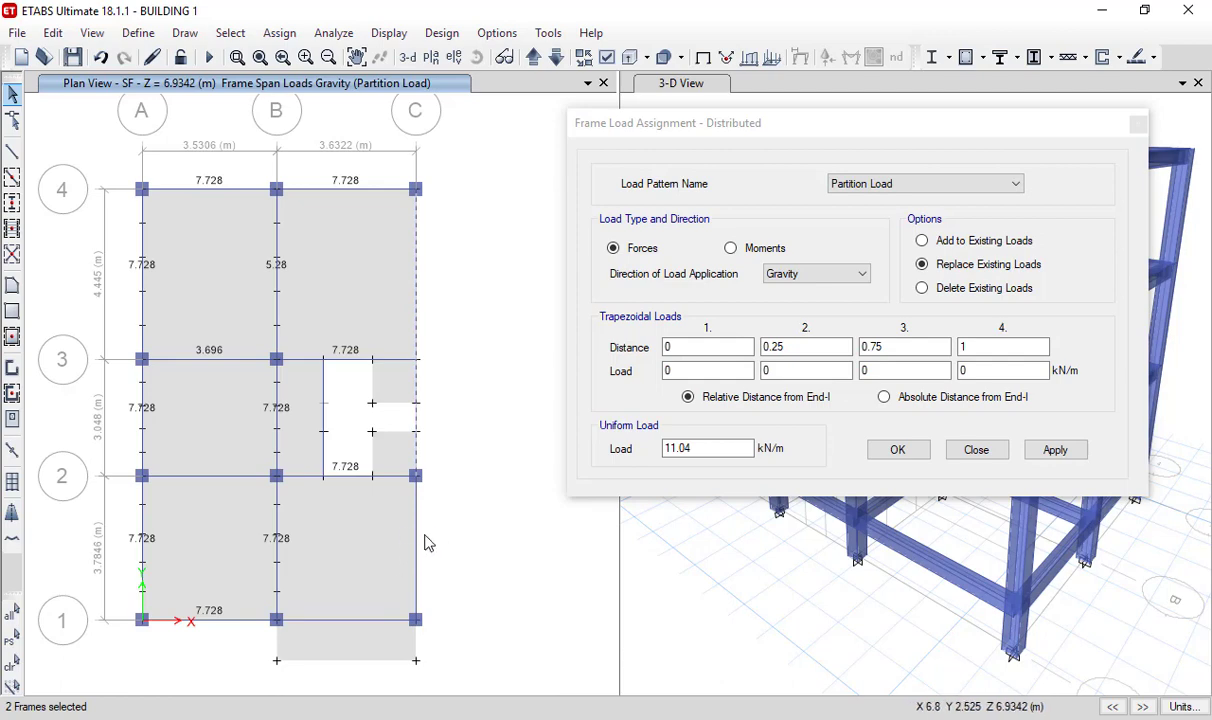
mouse_move(910, 125)
mouse_down()
mouse_move(614, 309)
mouse_move(605, 286)
mouse_move(741, 230)
mouse_move(904, 114)
mouse_up()
click(982, 444)
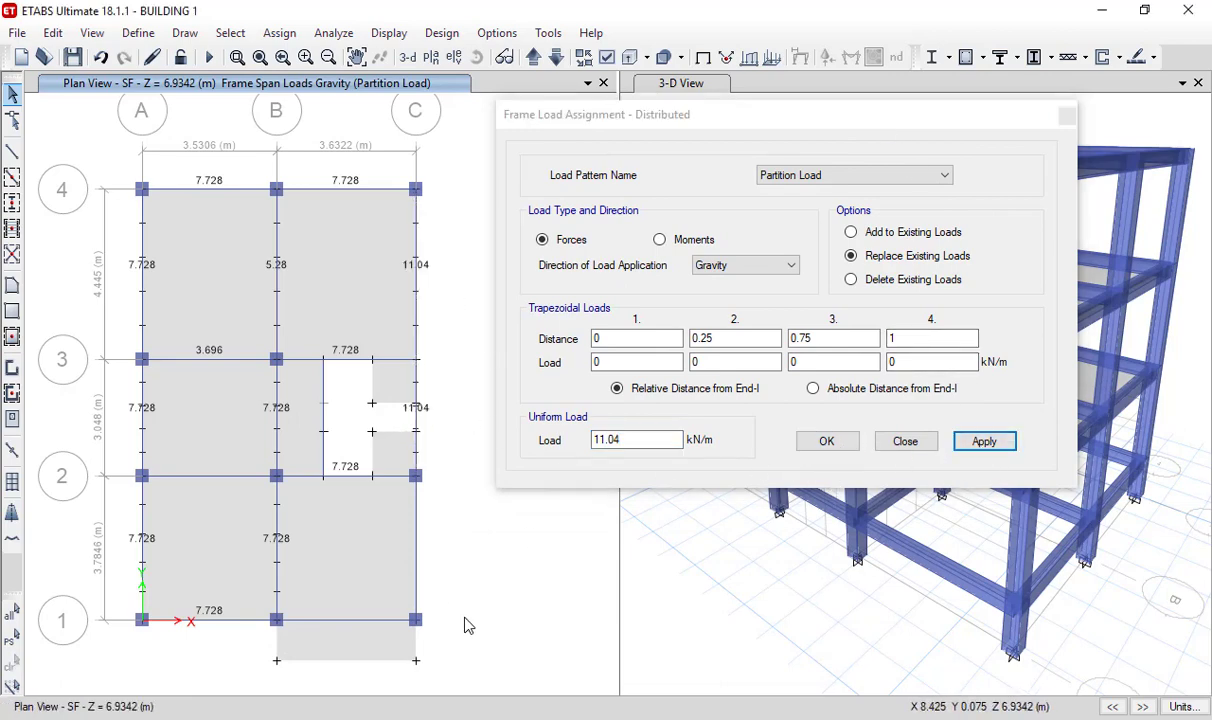
- Go up to the ROOF plan and set the distributed load to the Parapet Load pattern with a uniform load of 2.112 kN/m
click(503, 56)
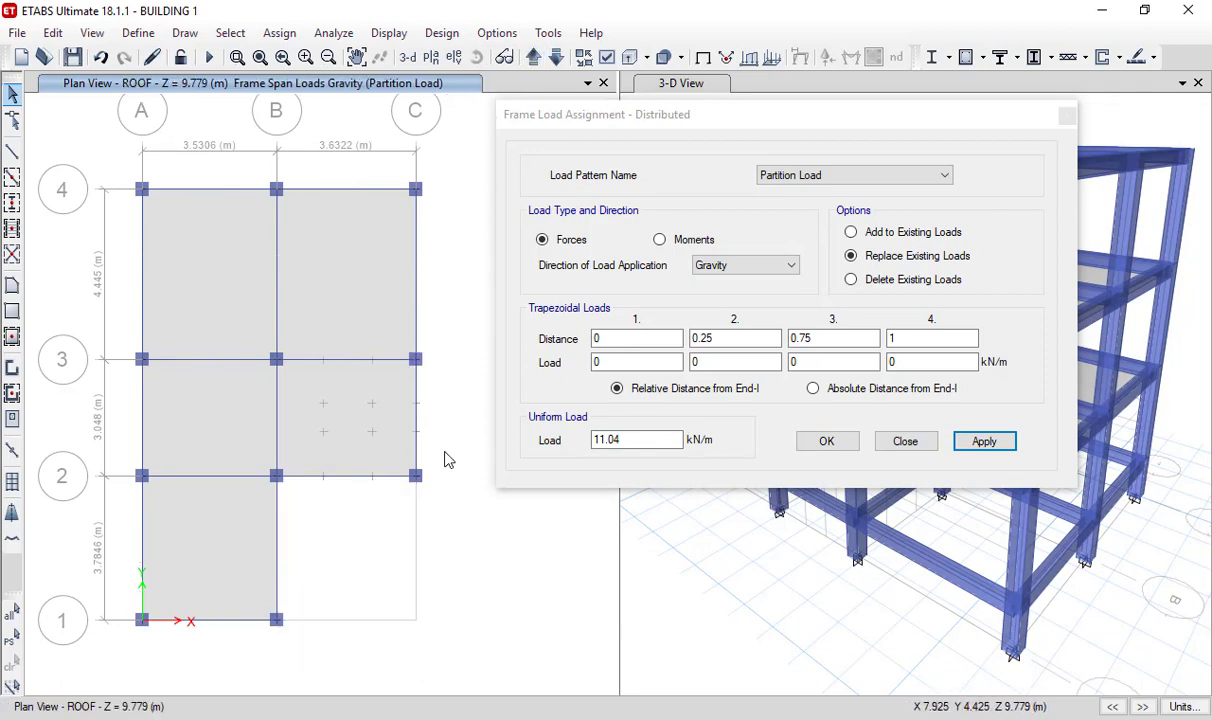
click(798, 177)
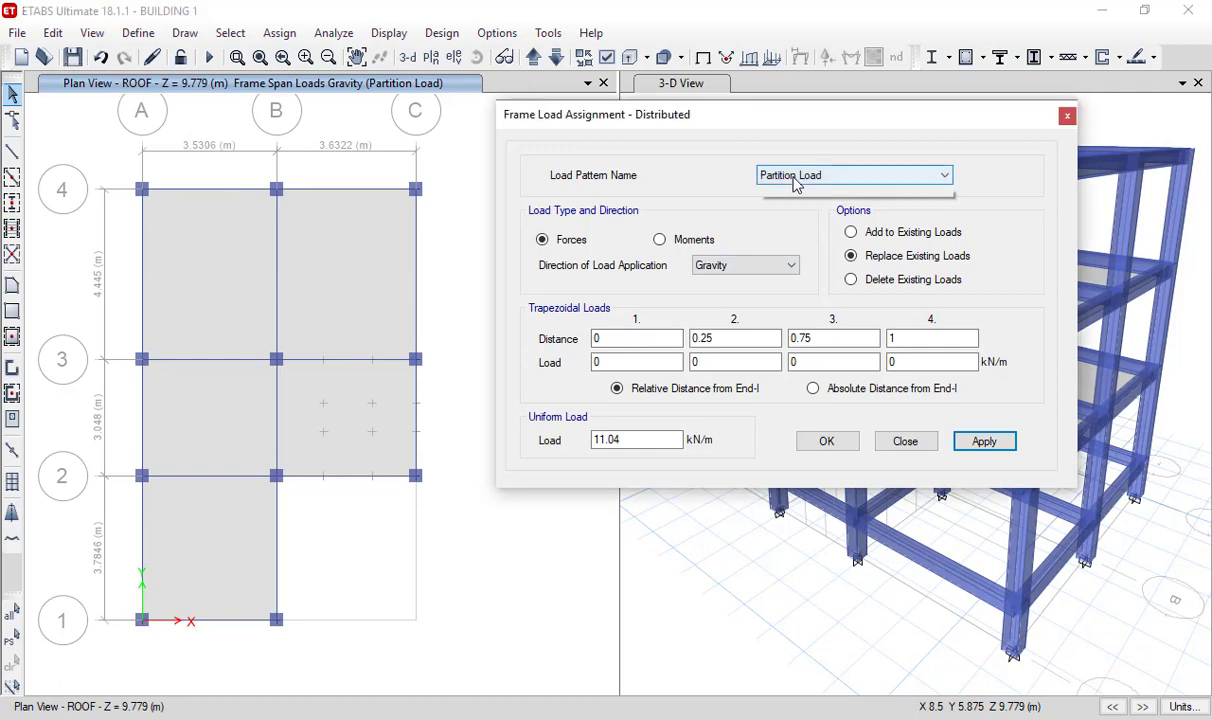
click(797, 218)
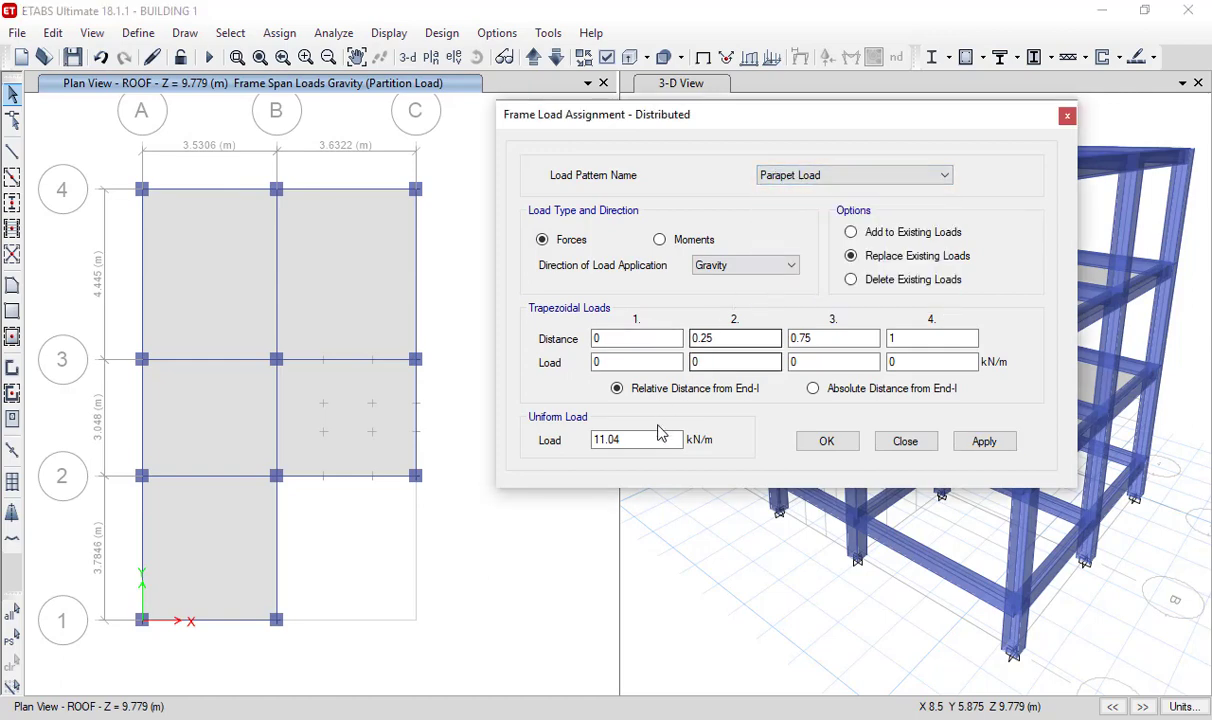
drag(657, 436, 533, 440)
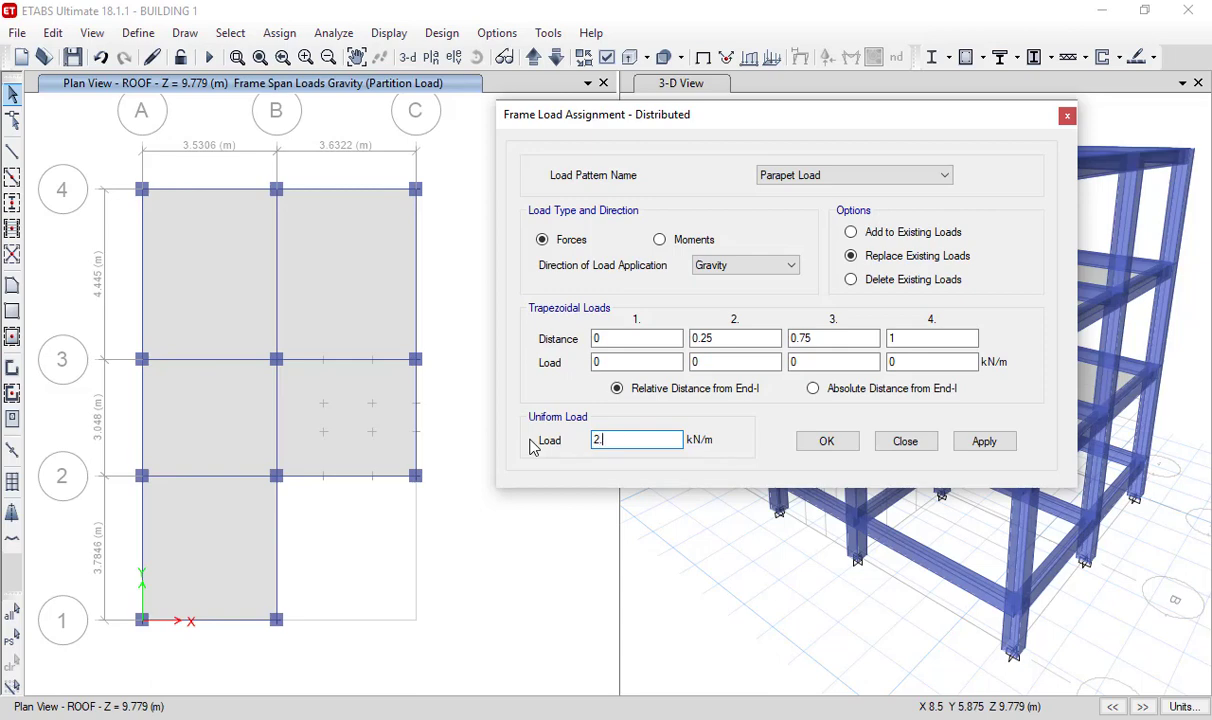
- Select the ROOF edge beams on grid 4 (B–C), grid C (2–4), grid 2 (B–C), grid B (1–2) and grid 1 (A–B)
click(385, 192)
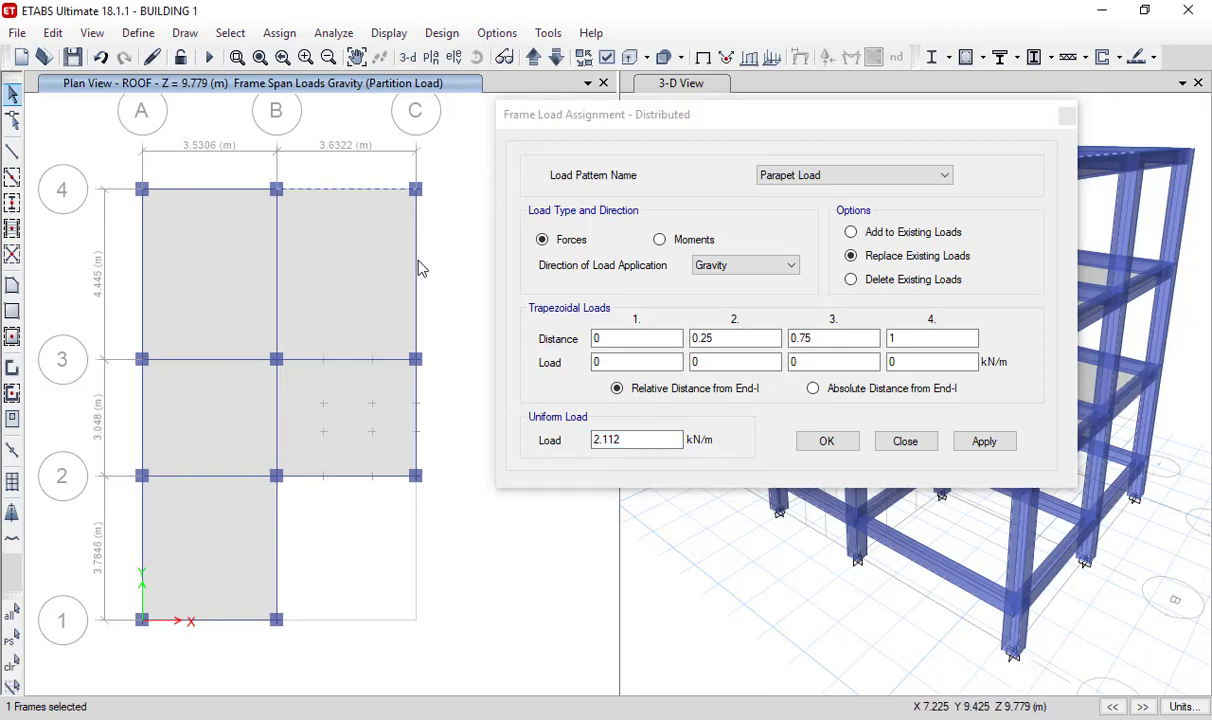
ctrl+click(422, 346)
click(555, 439)
ctrl+click(427, 429)
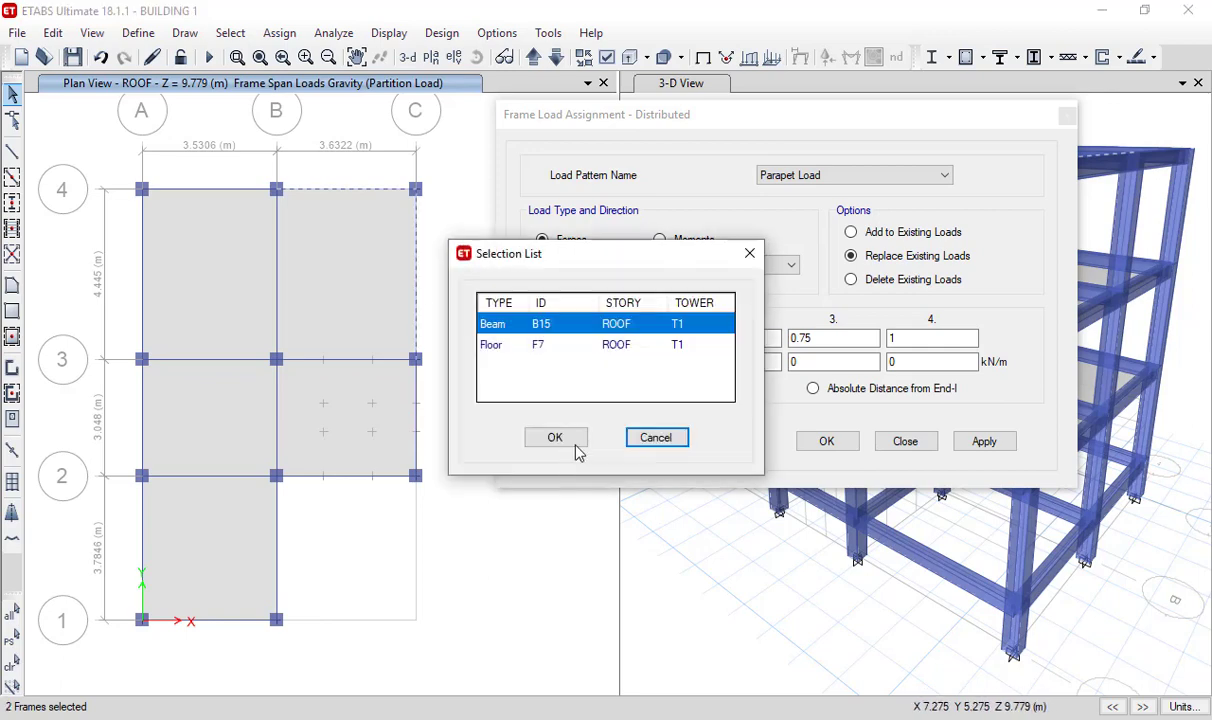
click(555, 439)
ctrl+click(403, 487)
click(555, 439)
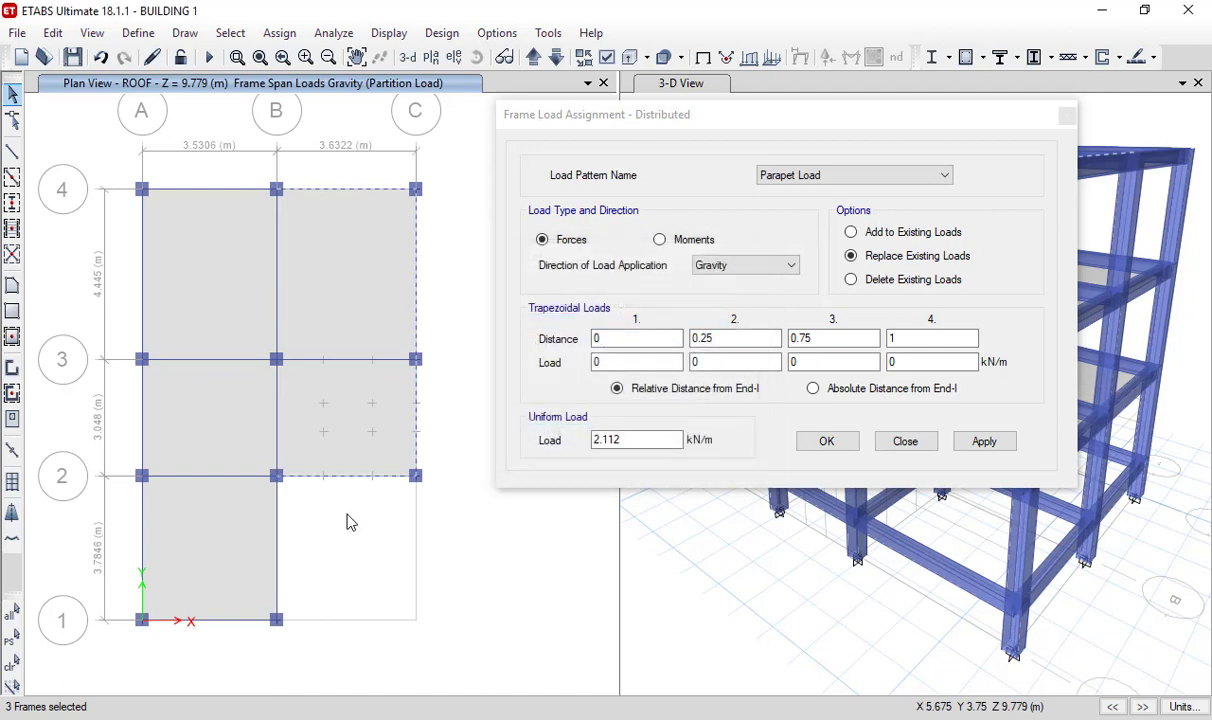
ctrl+click(322, 536)
click(535, 445)
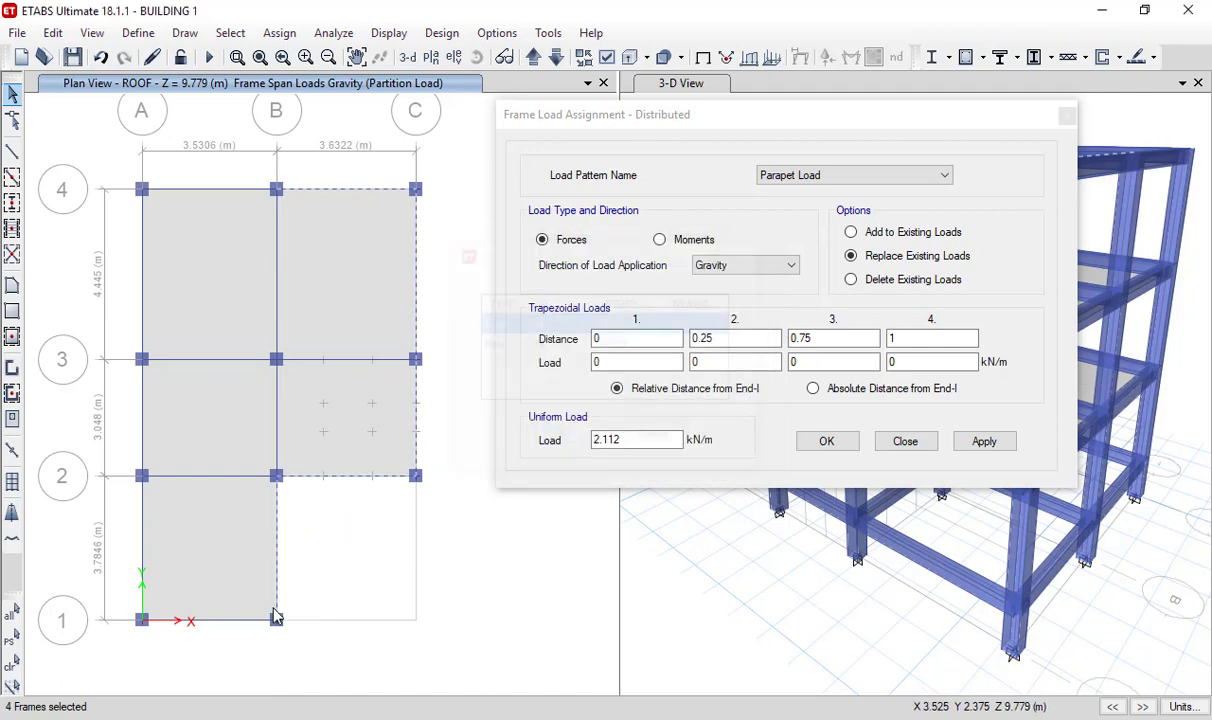
ctrl+click(277, 565)
click(555, 437)
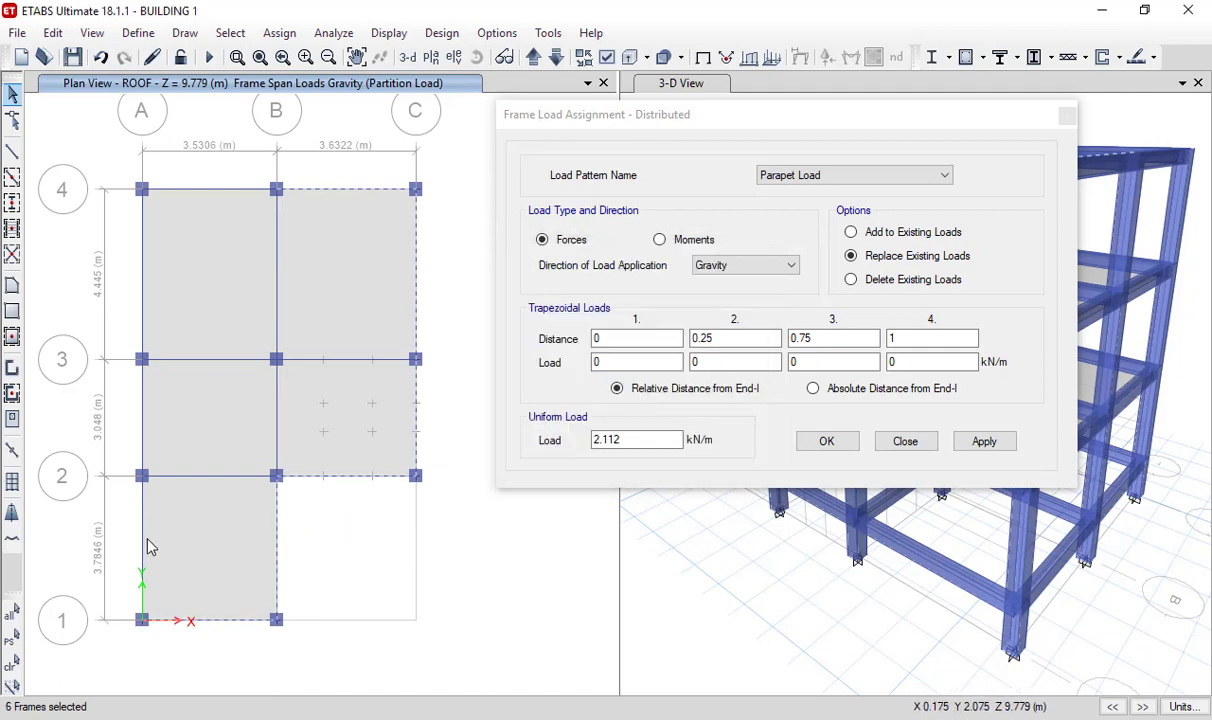
- Add the ROOF grid A beams and the grid 4 beam between A and B, and apply the 2.112 kN/m parapet load to all selected beams
ctrl+click(142, 520)
click(555, 437)
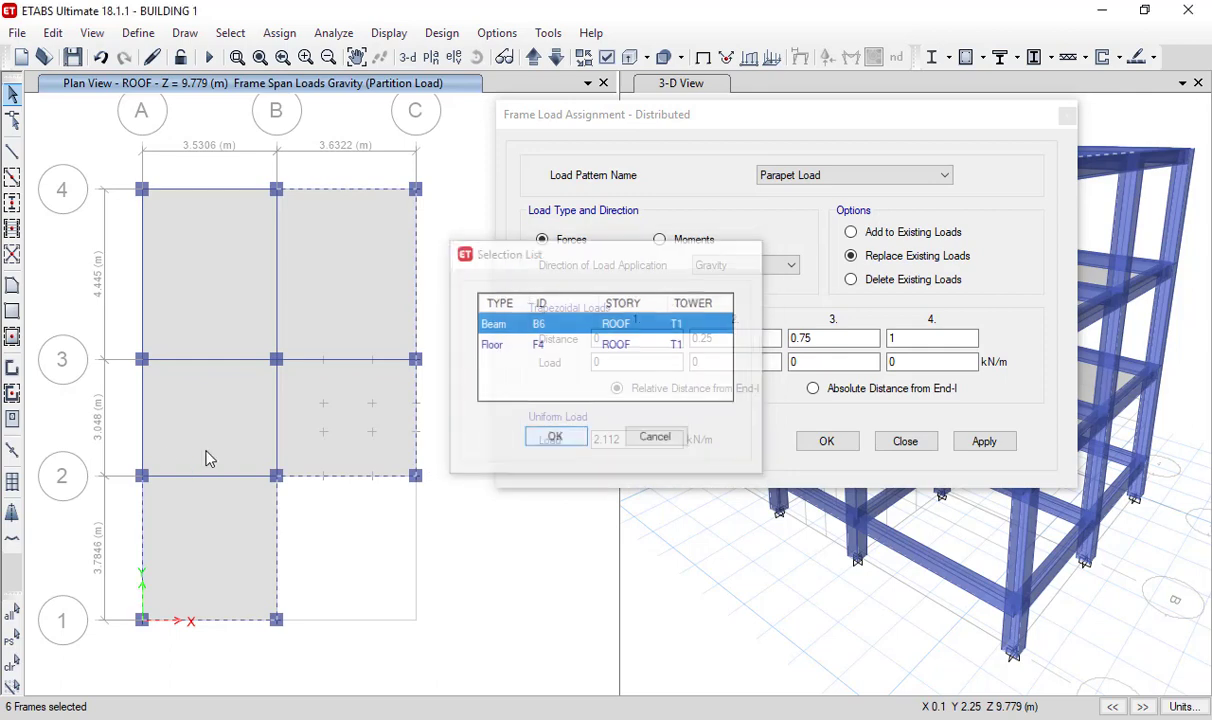
ctrl+click(142, 415)
click(545, 437)
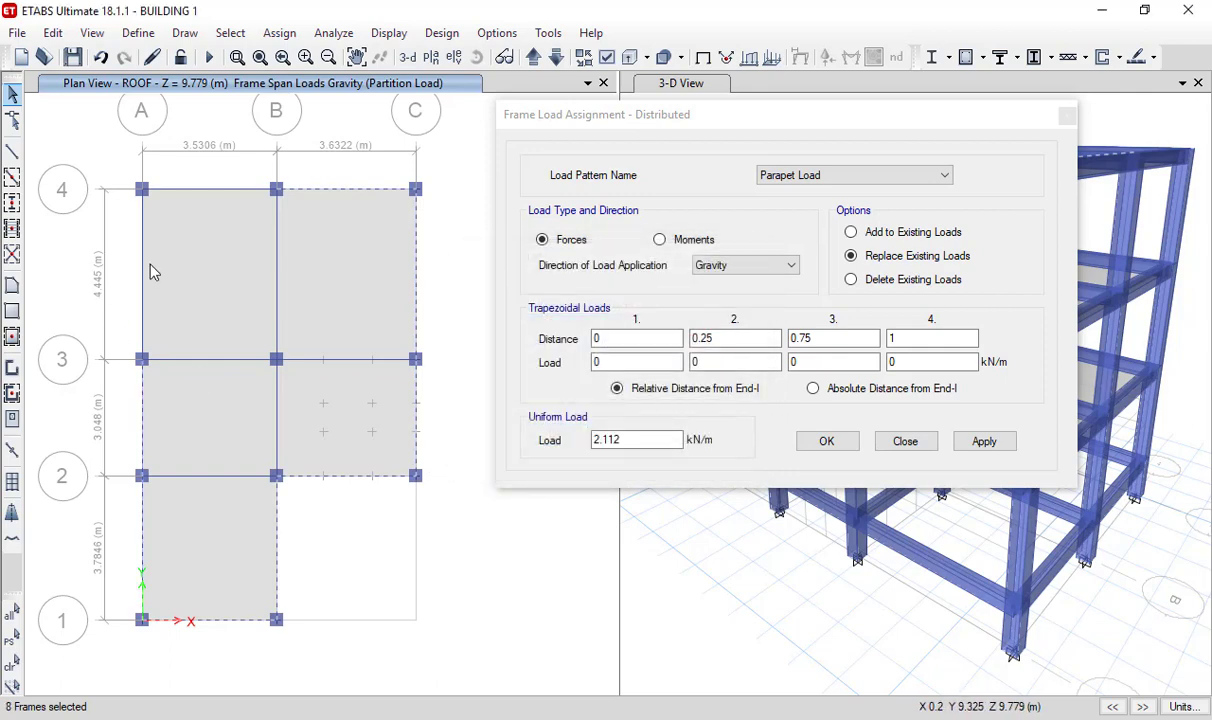
ctrl+click(143, 264)
click(555, 437)
ctrl+click(276, 221)
click(556, 438)
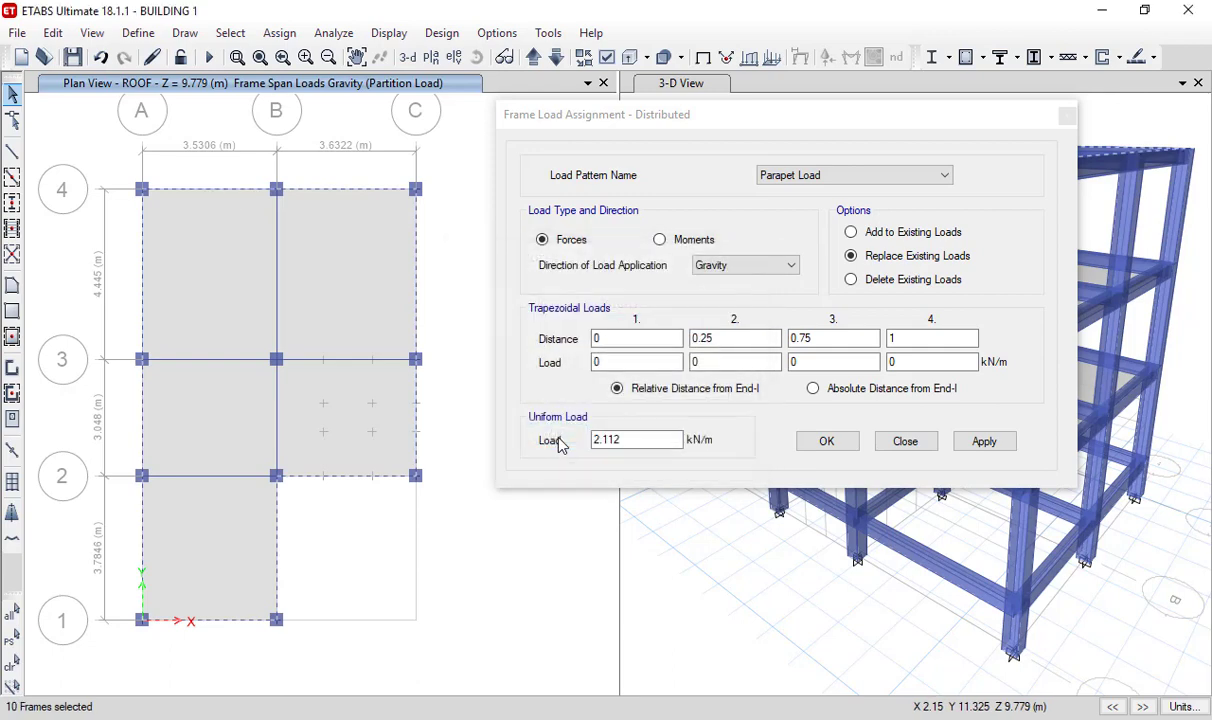
click(1005, 448)
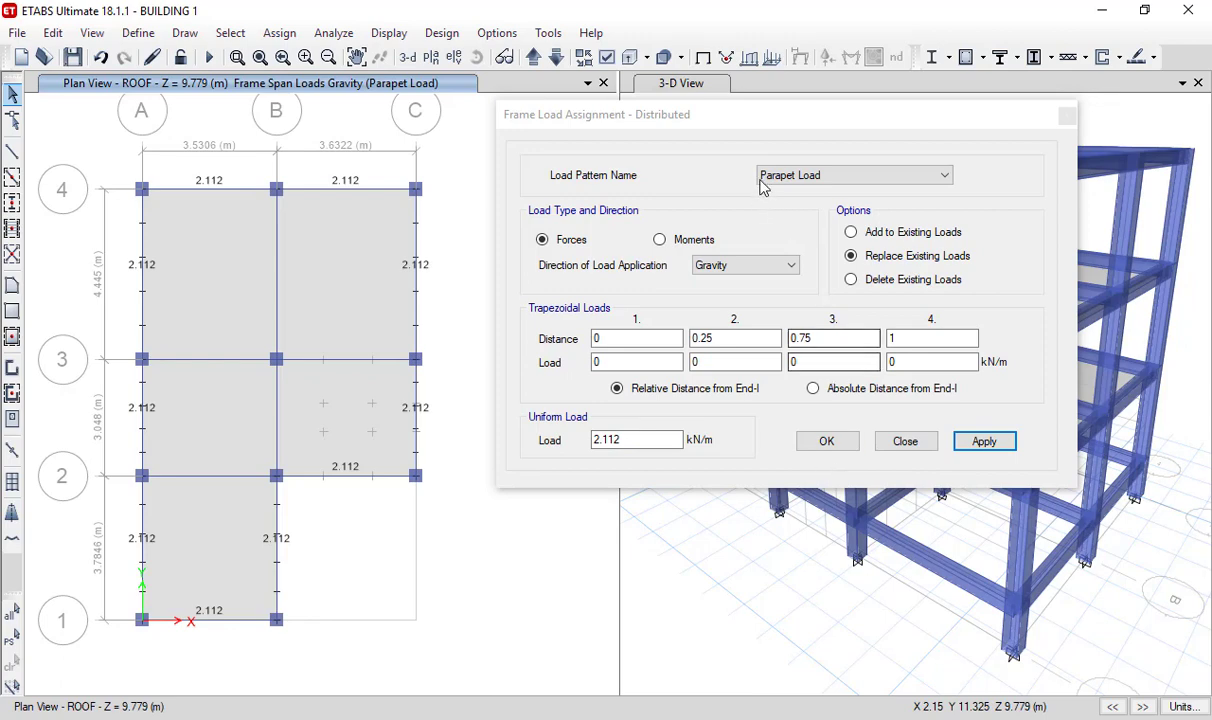
click(825, 441)
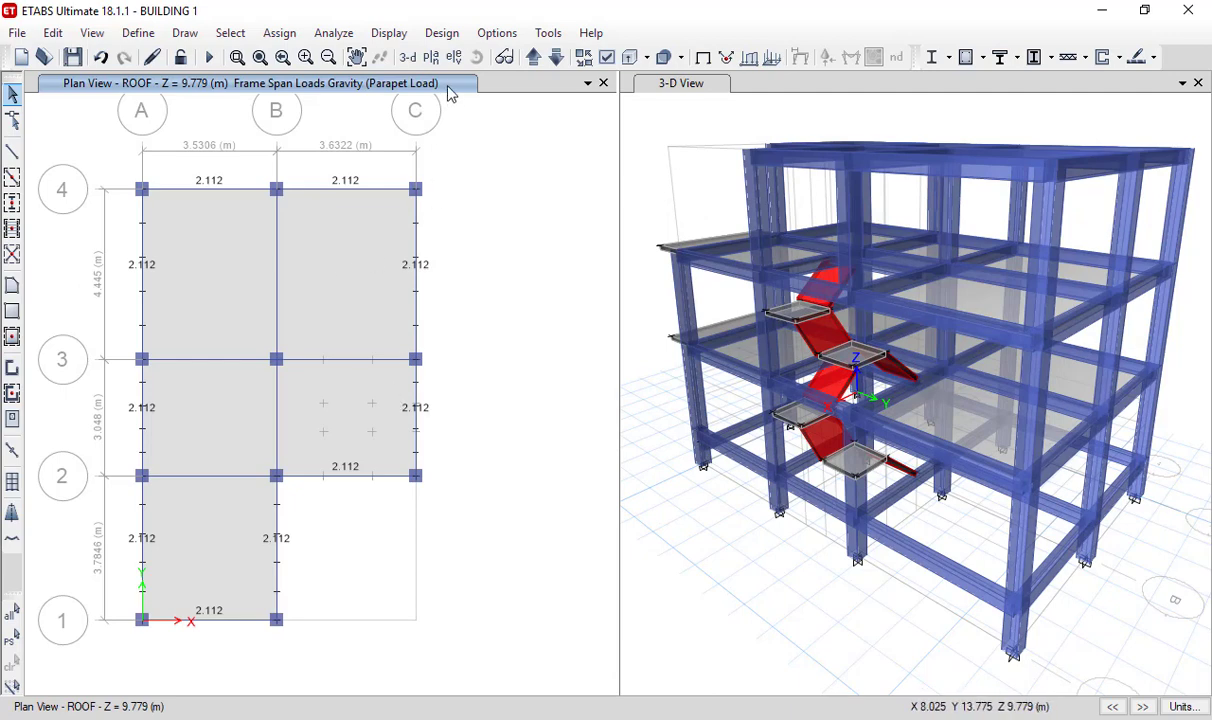
- Display the Parapet Load frame load assignments with their values on the ROOF plan
click(390, 33)
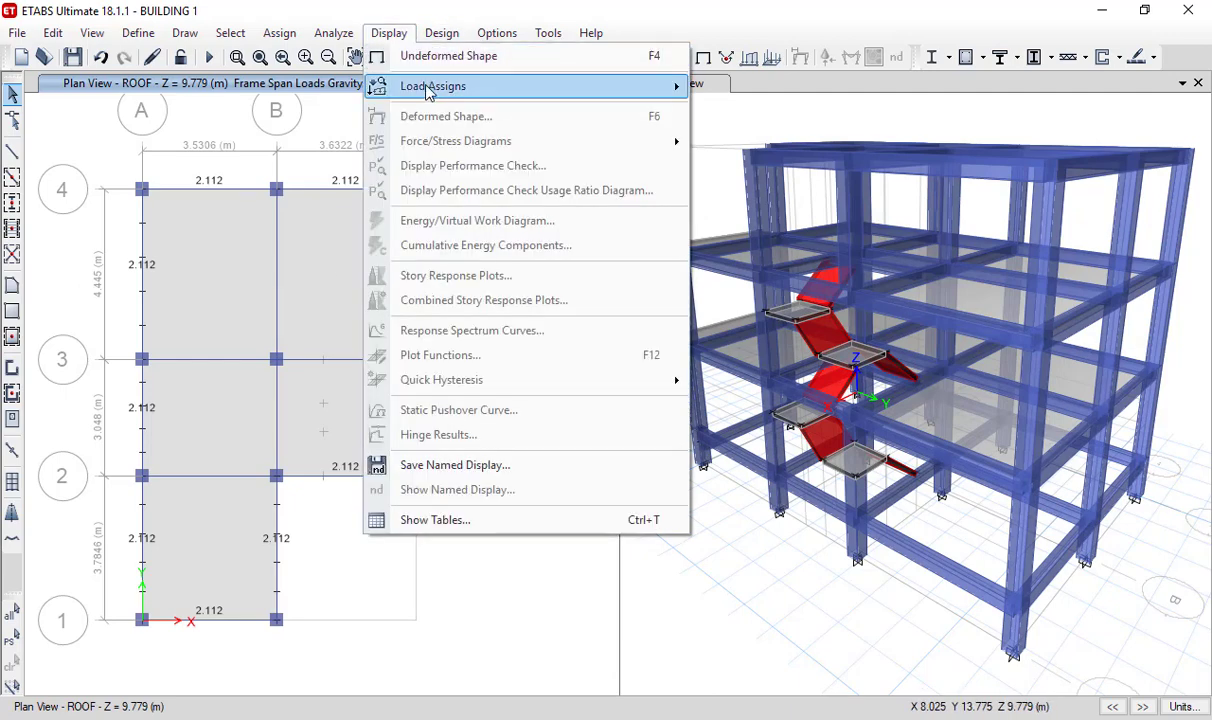
mouse_move(422, 88)
click(712, 112)
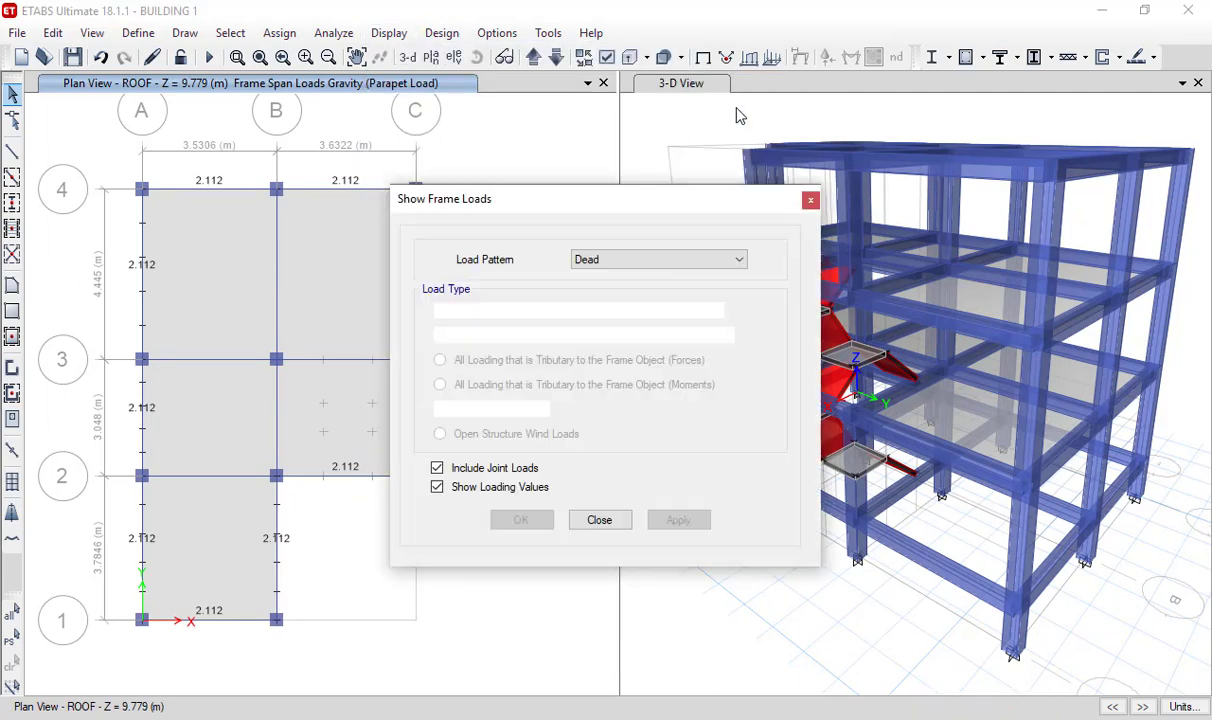
click(628, 266)
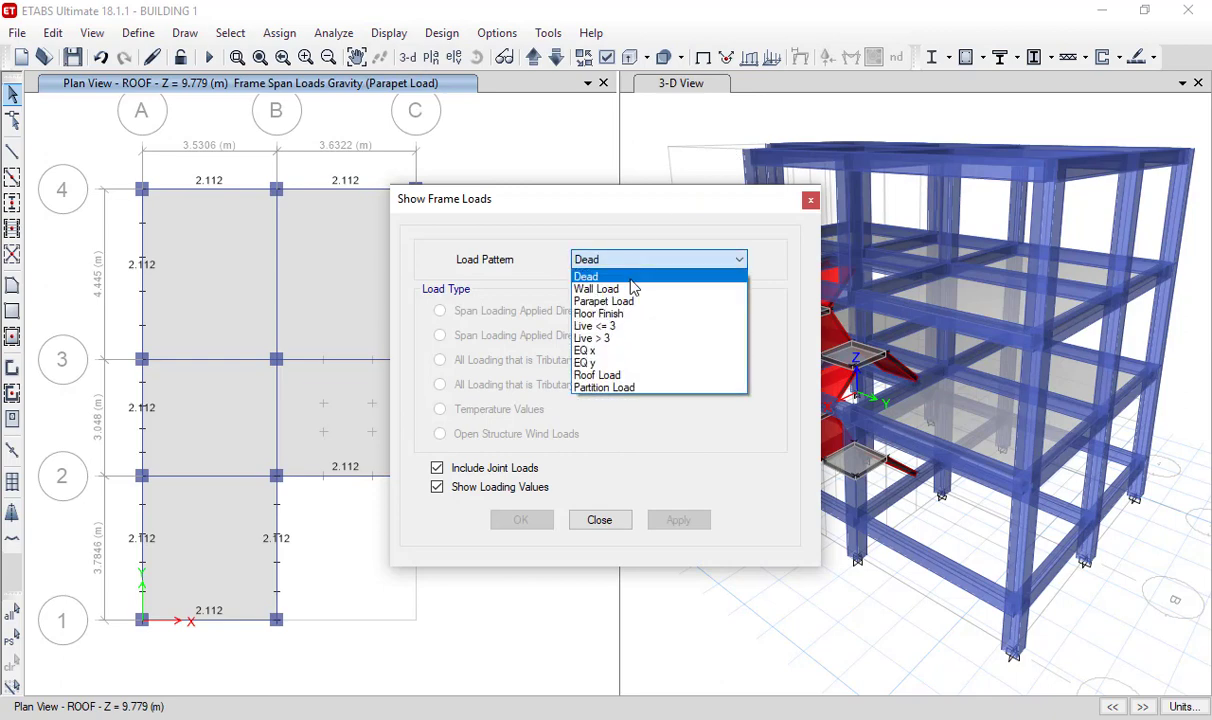
click(631, 278)
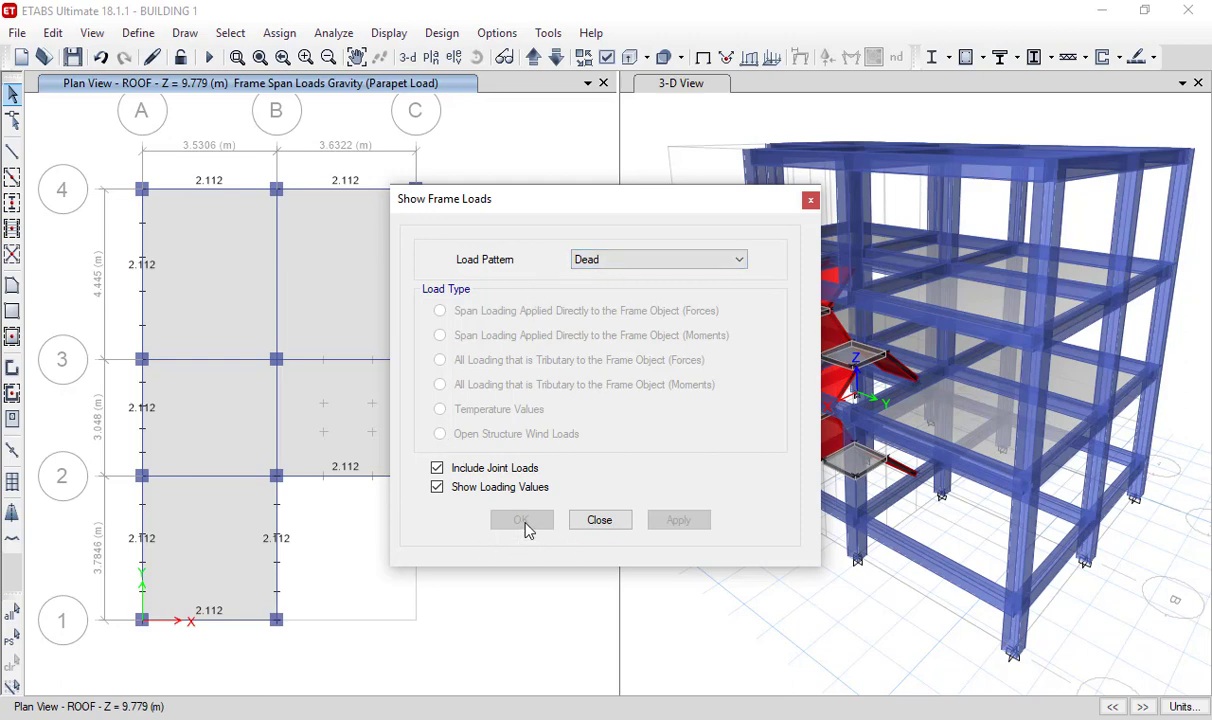
click(738, 259)
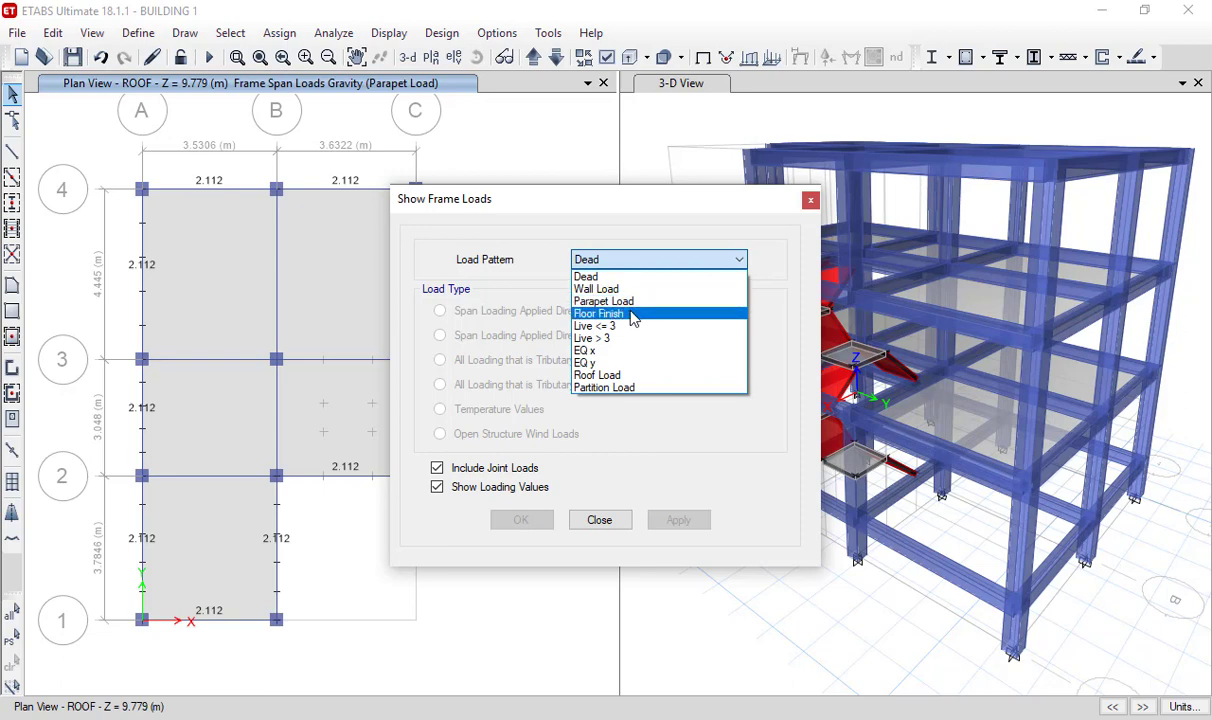
click(608, 302)
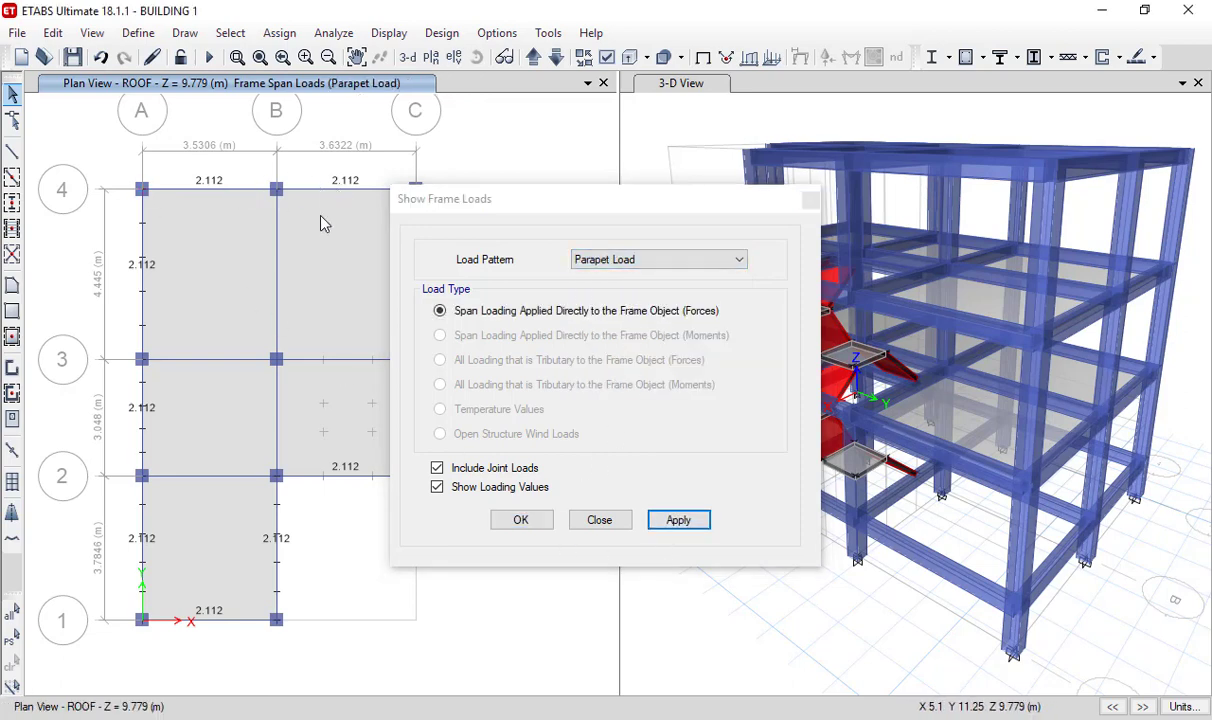
click(521, 520)
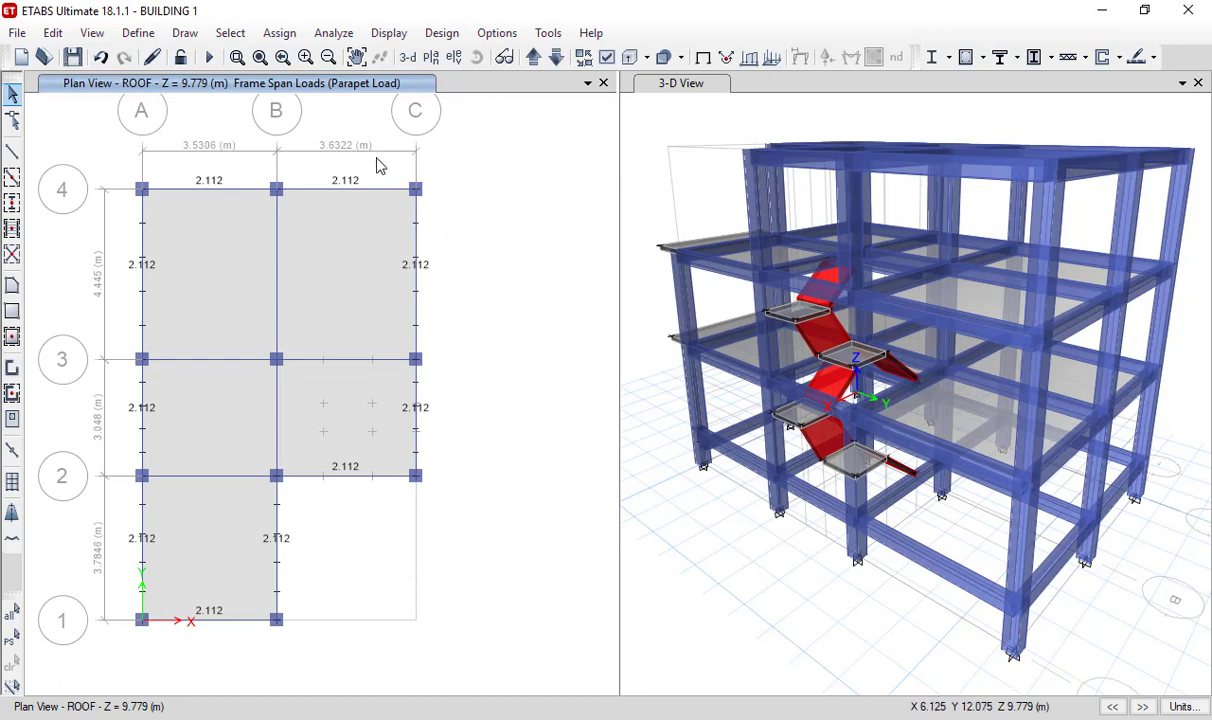
- Display the Partition Load frame loads on the FF plan, and move up to the SF plan to review its loads
click(557, 57)
click(557, 57)
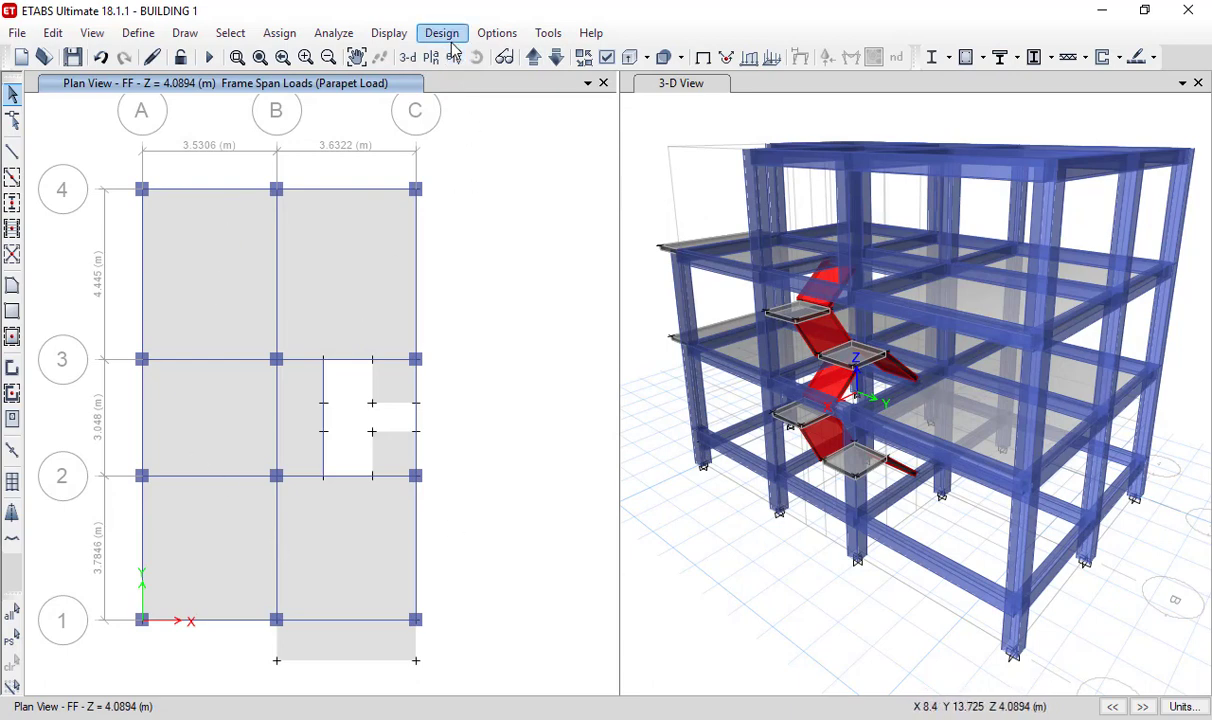
click(390, 33)
mouse_move(407, 92)
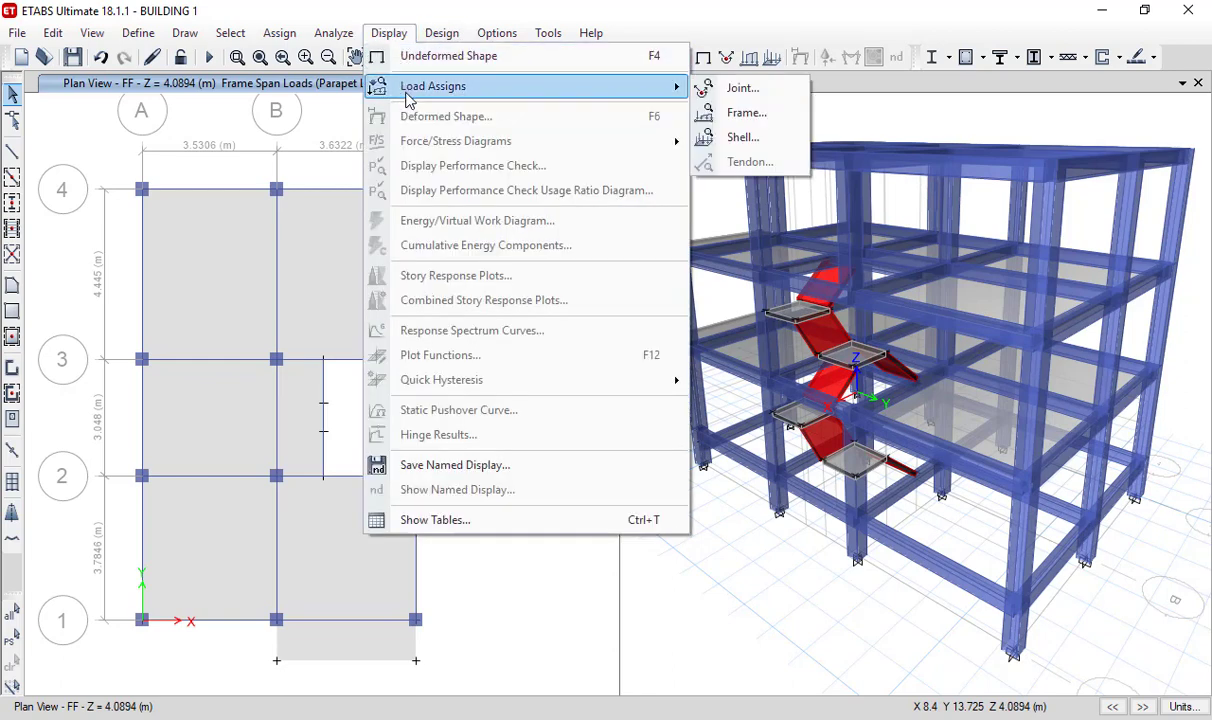
click(746, 117)
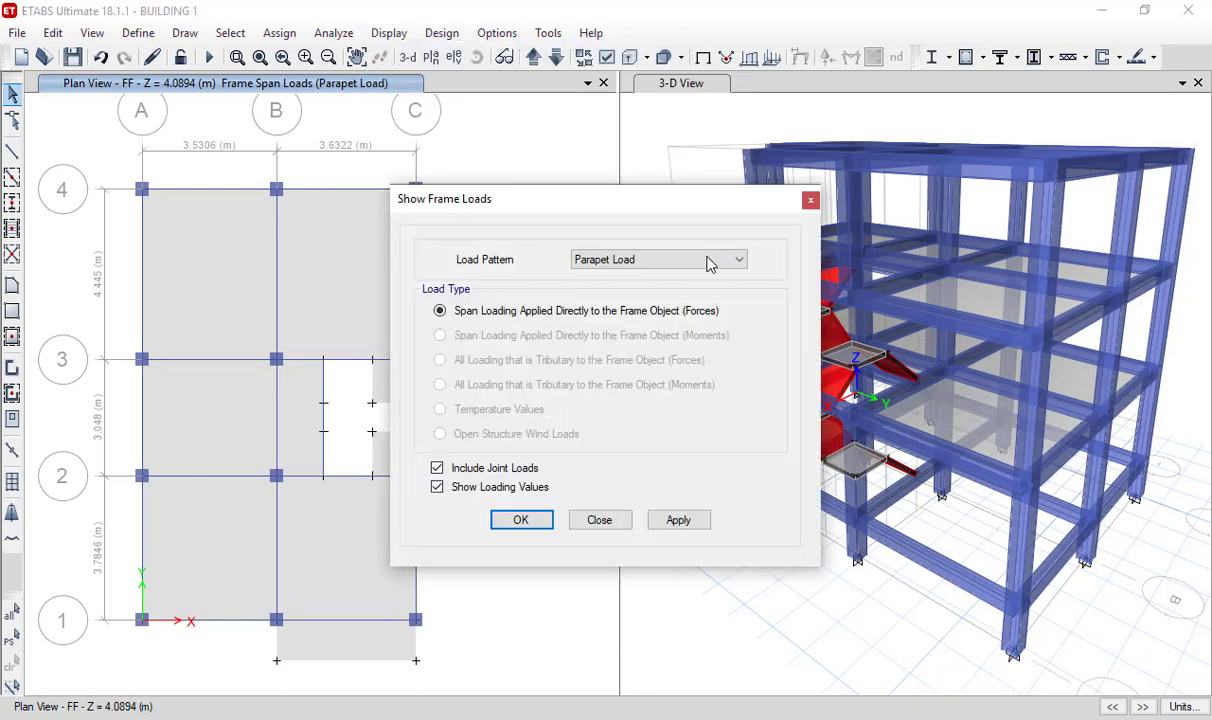
click(655, 261)
click(657, 387)
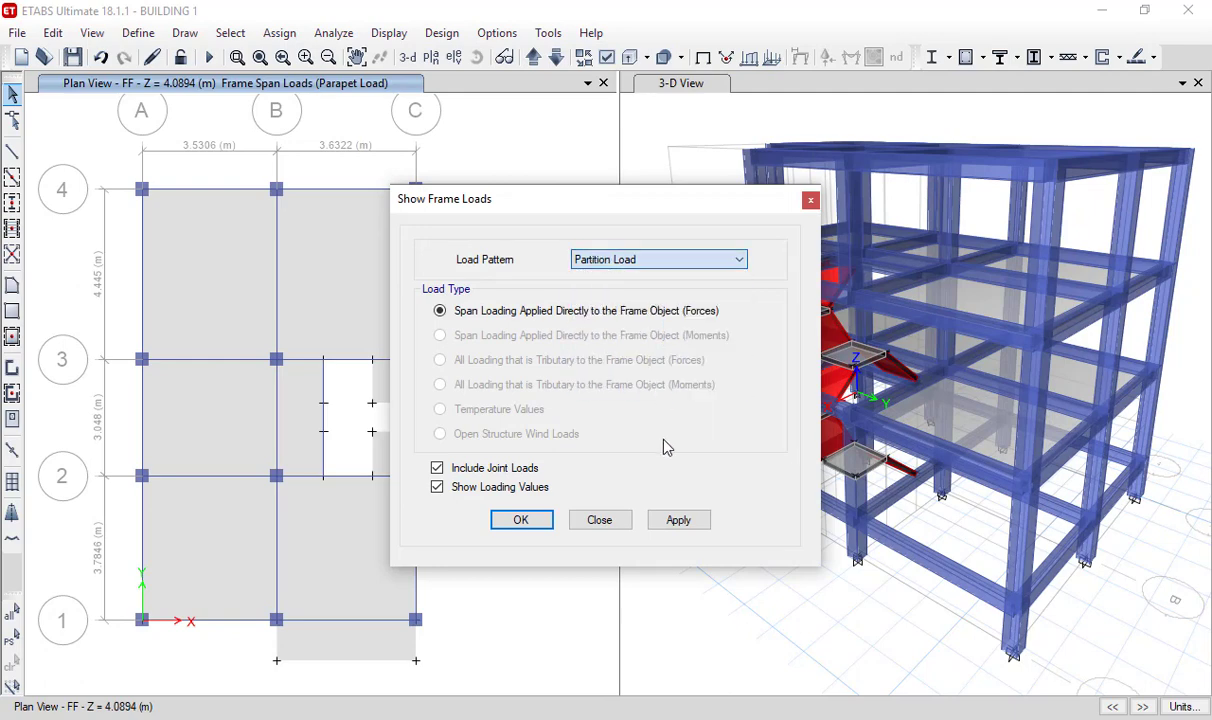
click(680, 519)
click(519, 526)
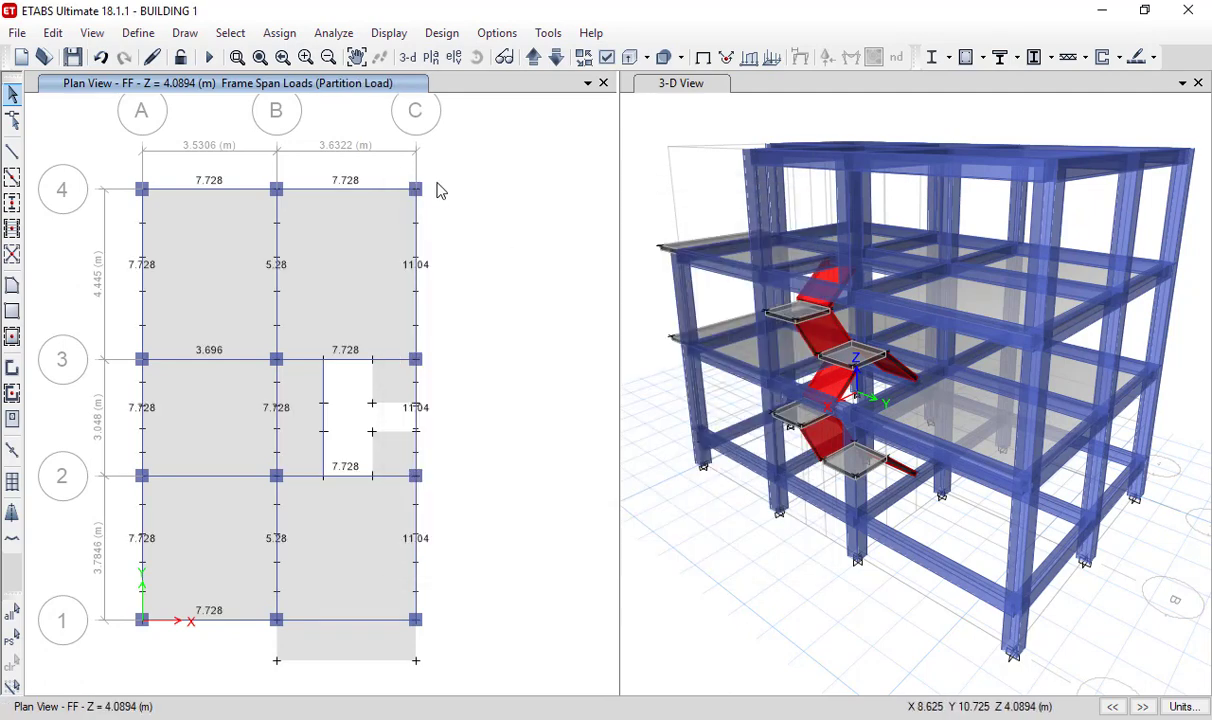
click(533, 60)
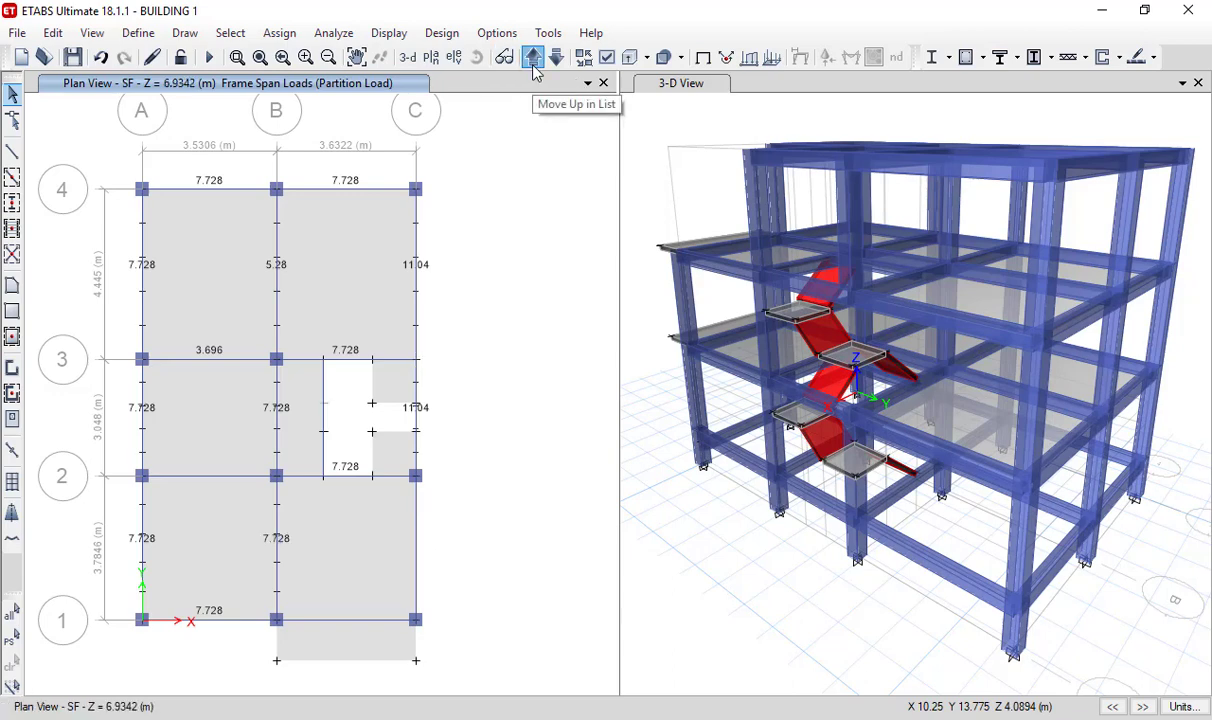
- Move up to the ROOF plan and display its Parapet Load frame load assignments with their values
click(534, 64)
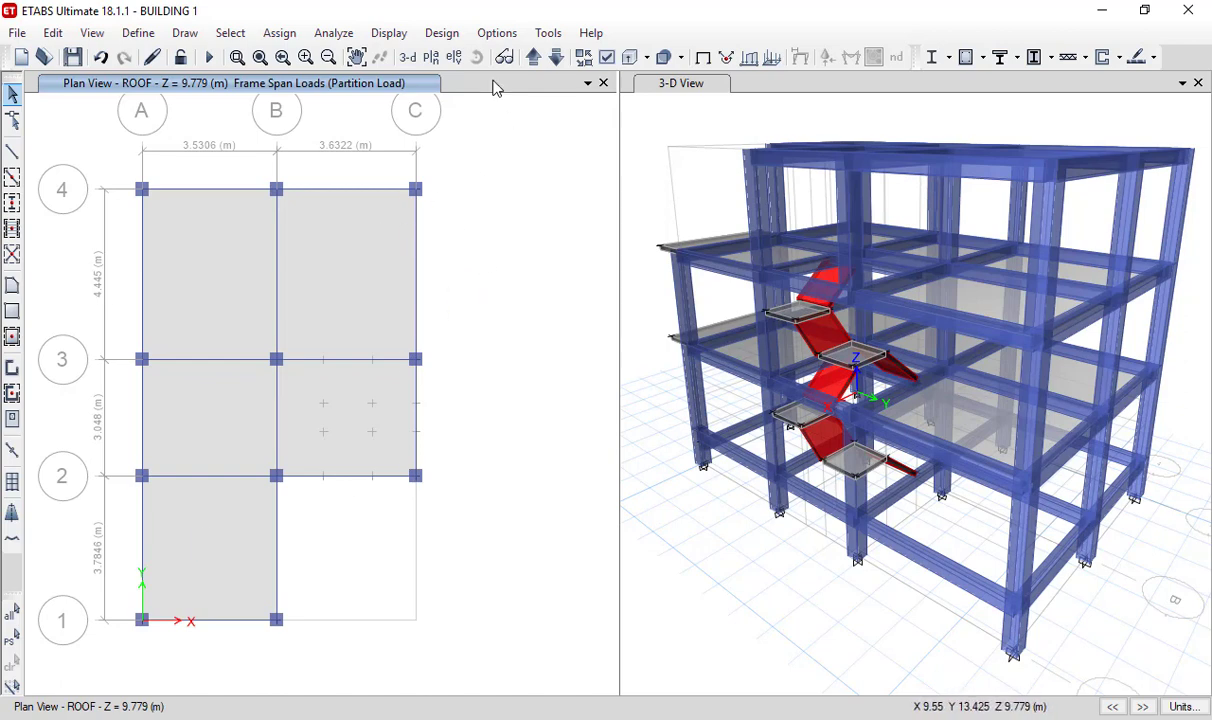
click(389, 33)
mouse_move(566, 96)
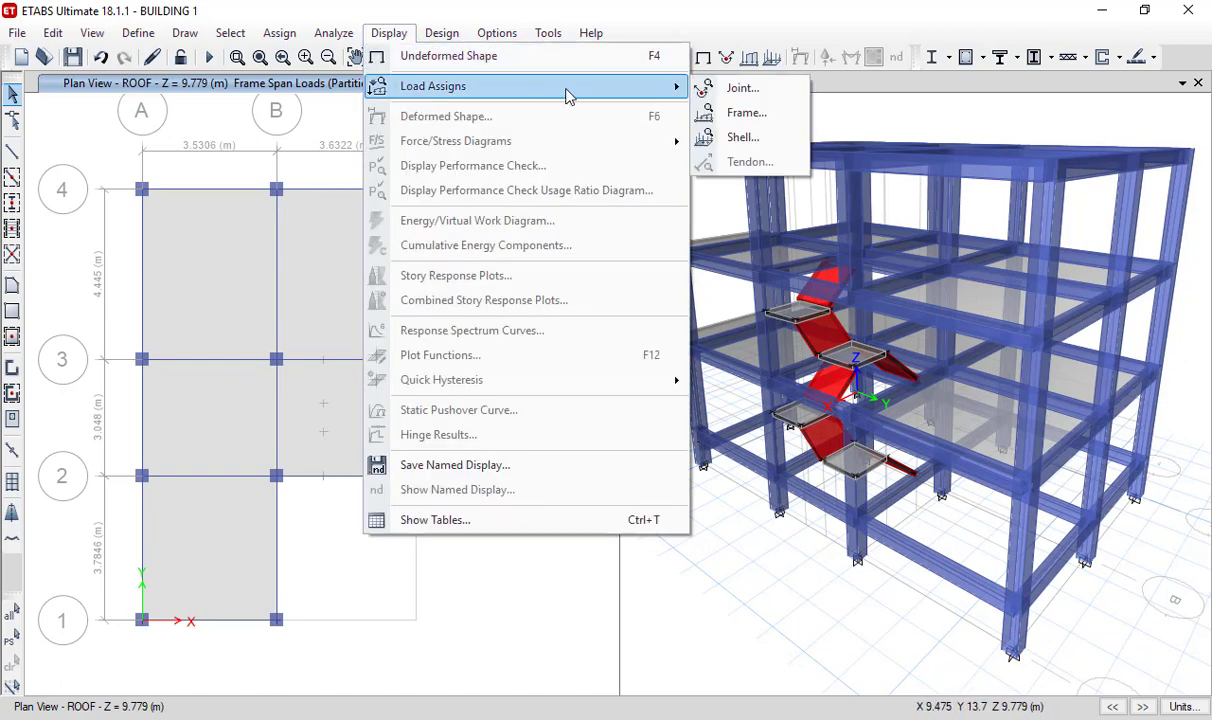
click(750, 114)
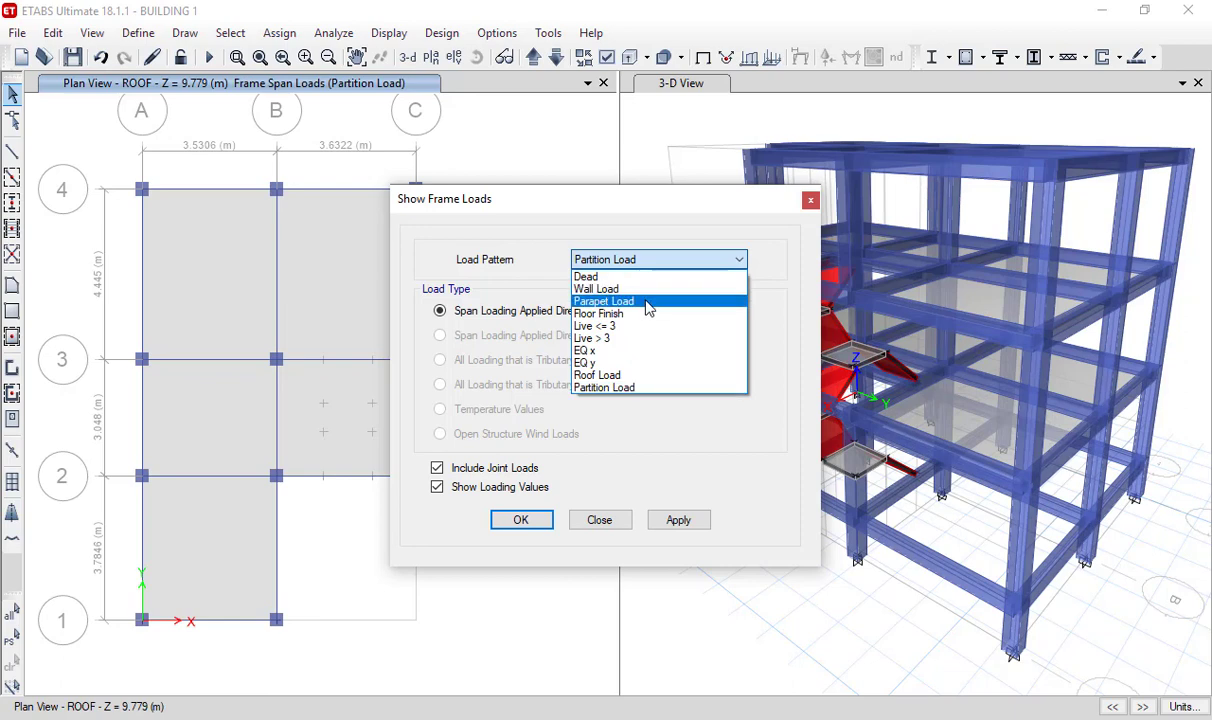
click(640, 301)
click(535, 521)
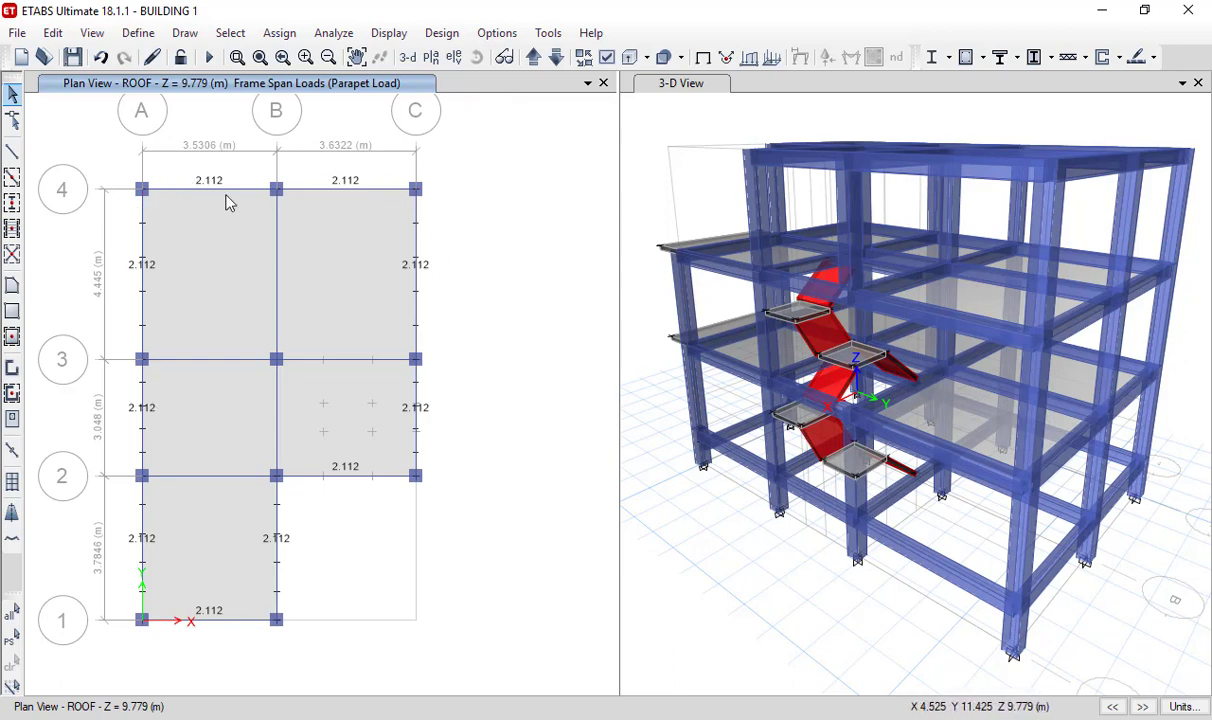
- Switch the plan view to the GF story level
click(432, 60)
click(767, 131)
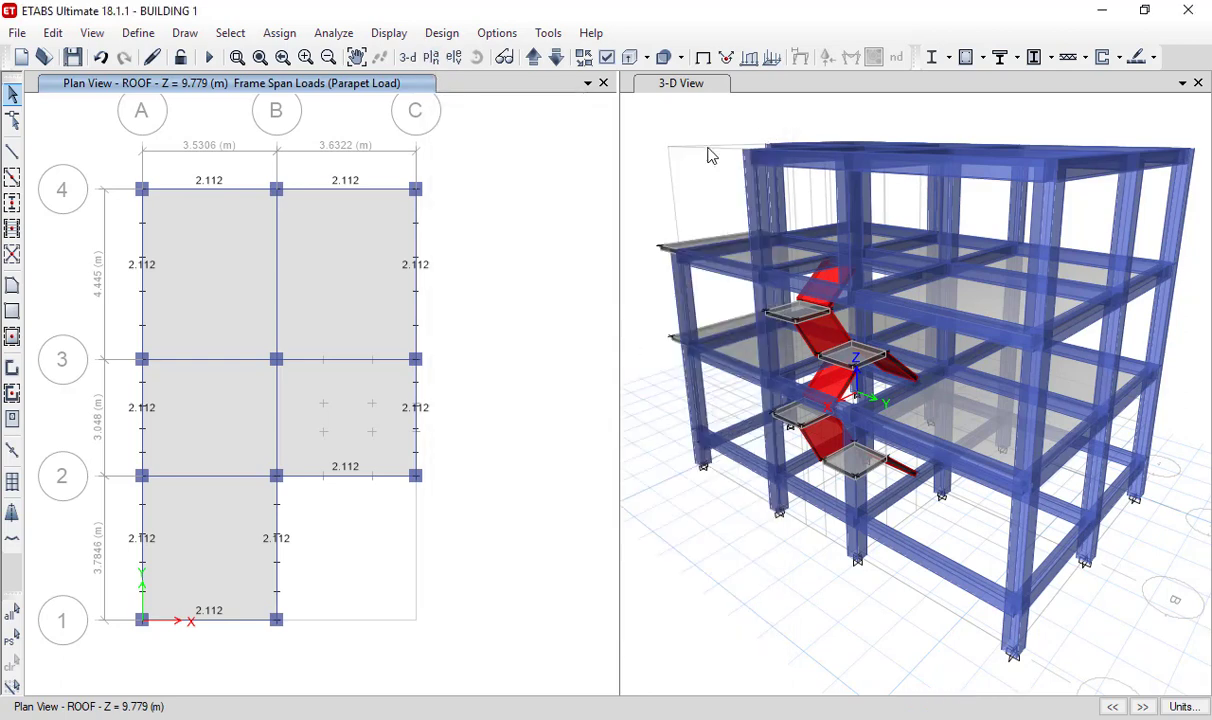
click(430, 58)
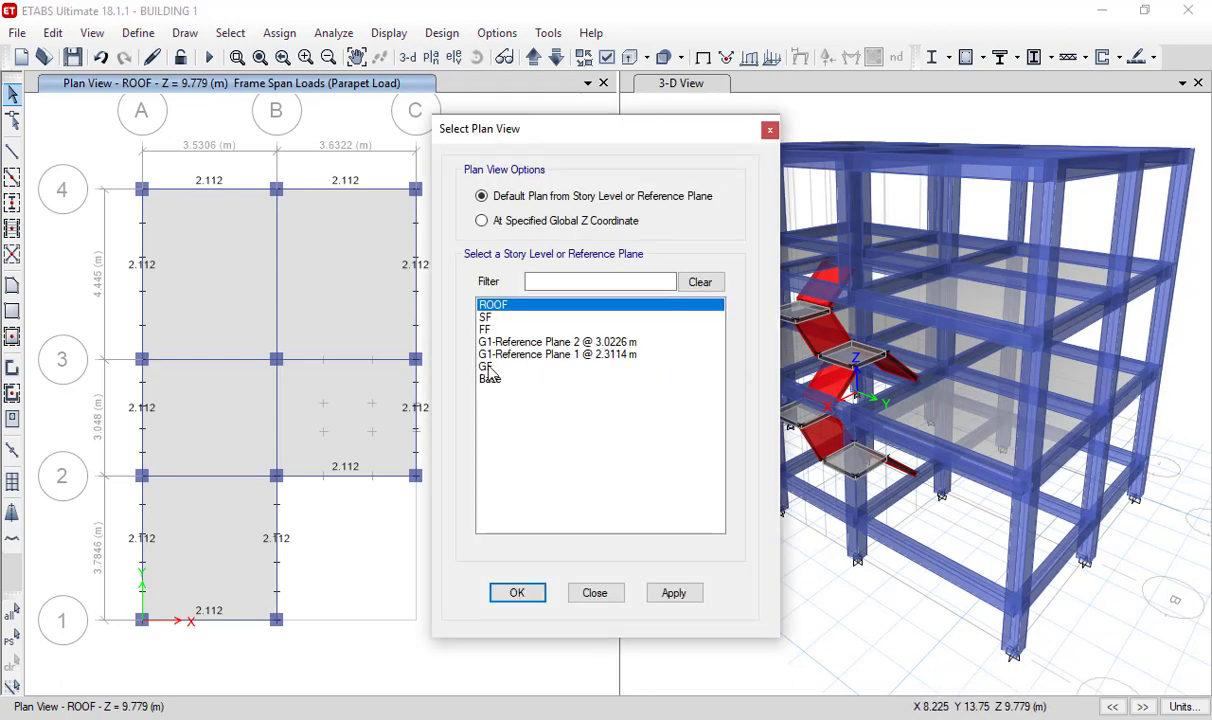
click(489, 368)
click(515, 594)
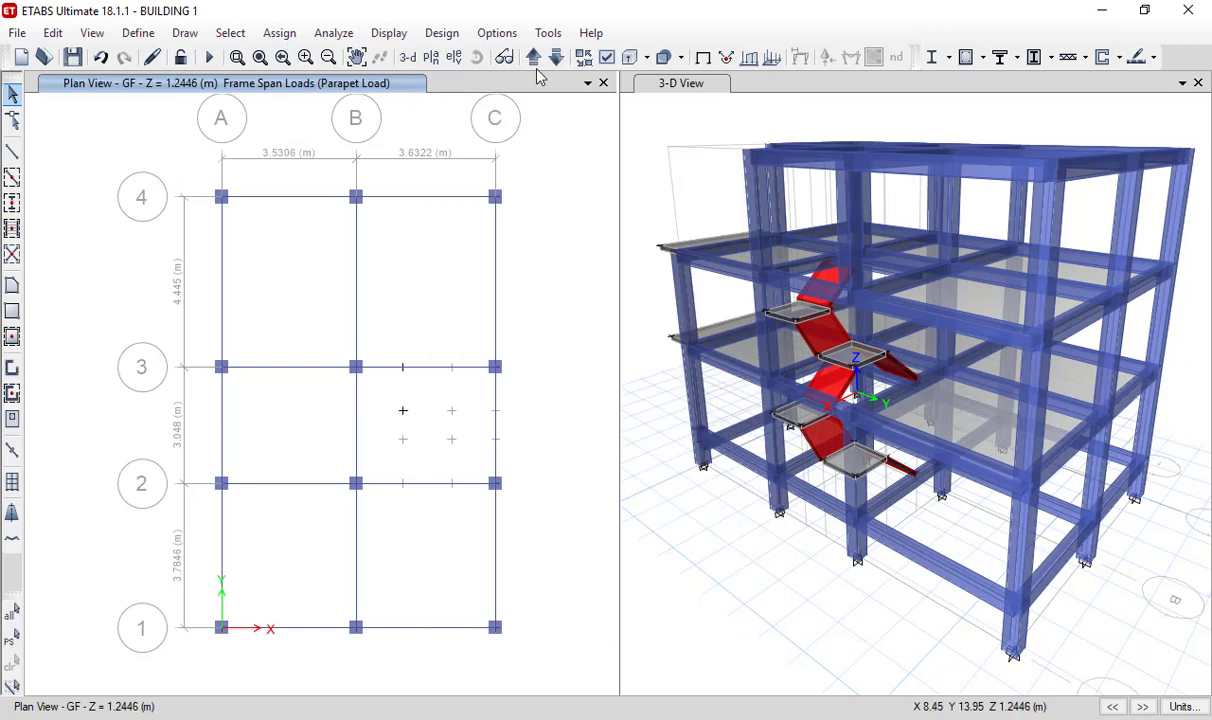
- Display the Partition Load frame load assignments with their values on the GF plan
click(389, 33)
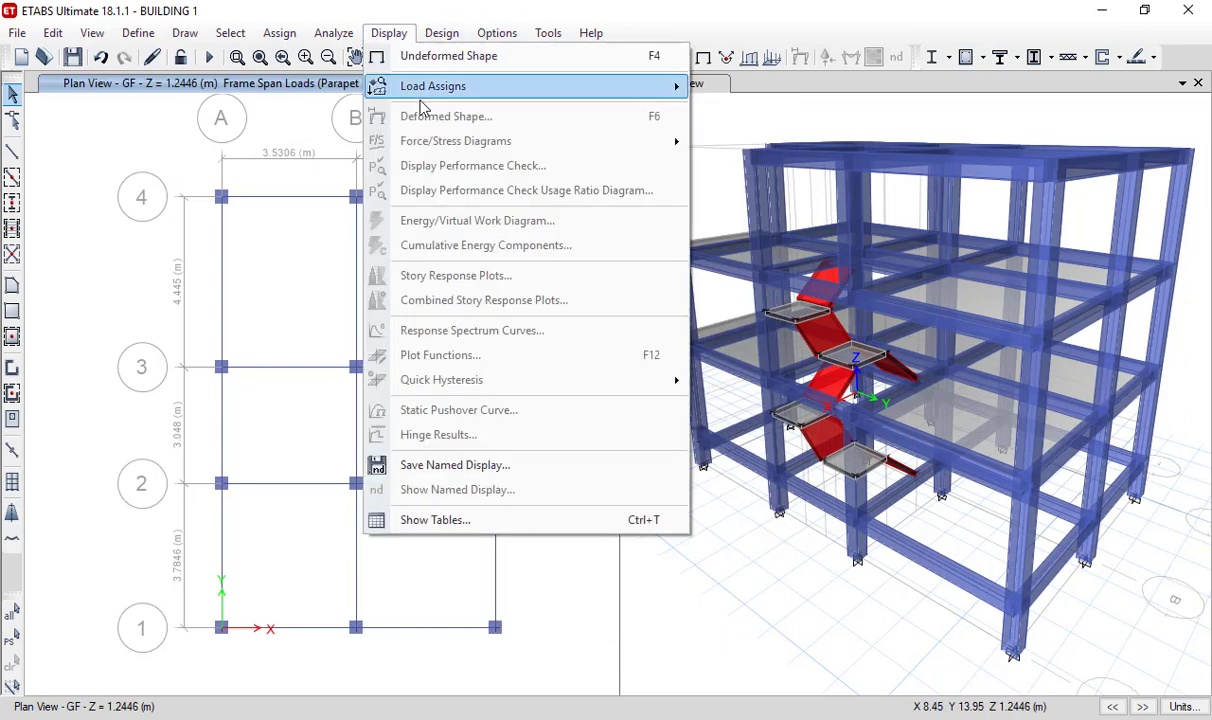
mouse_move(573, 88)
click(740, 112)
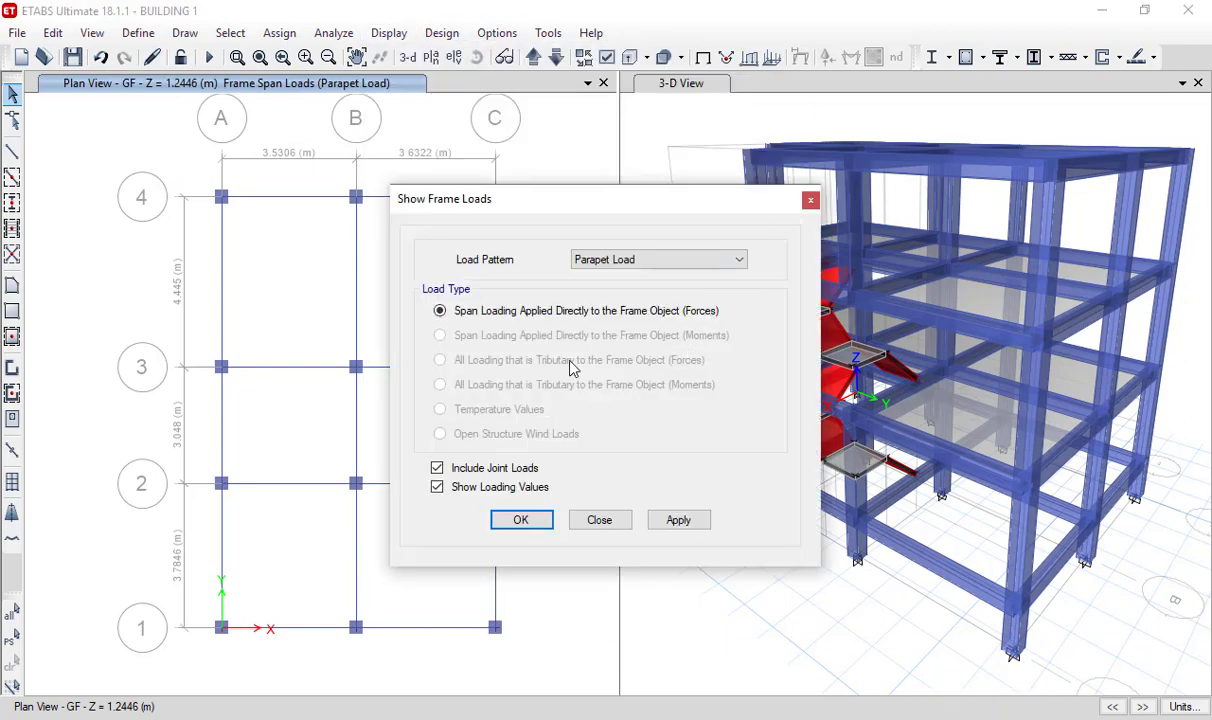
click(660, 262)
click(654, 389)
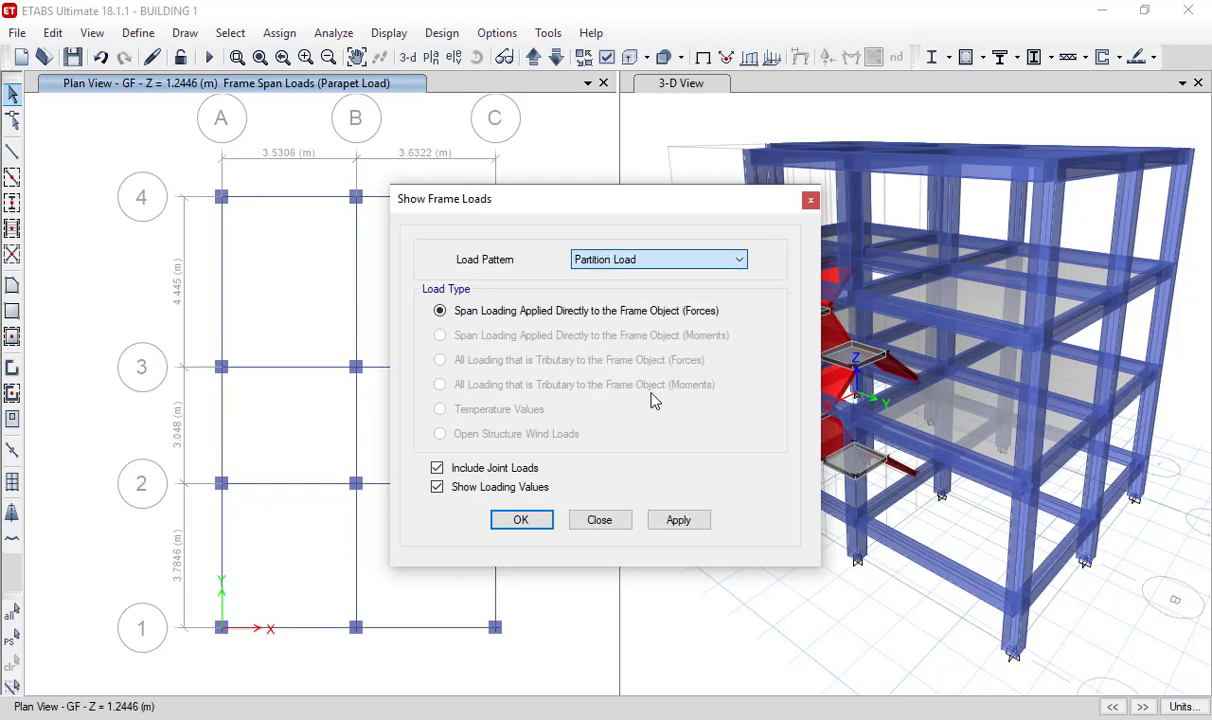
click(533, 526)
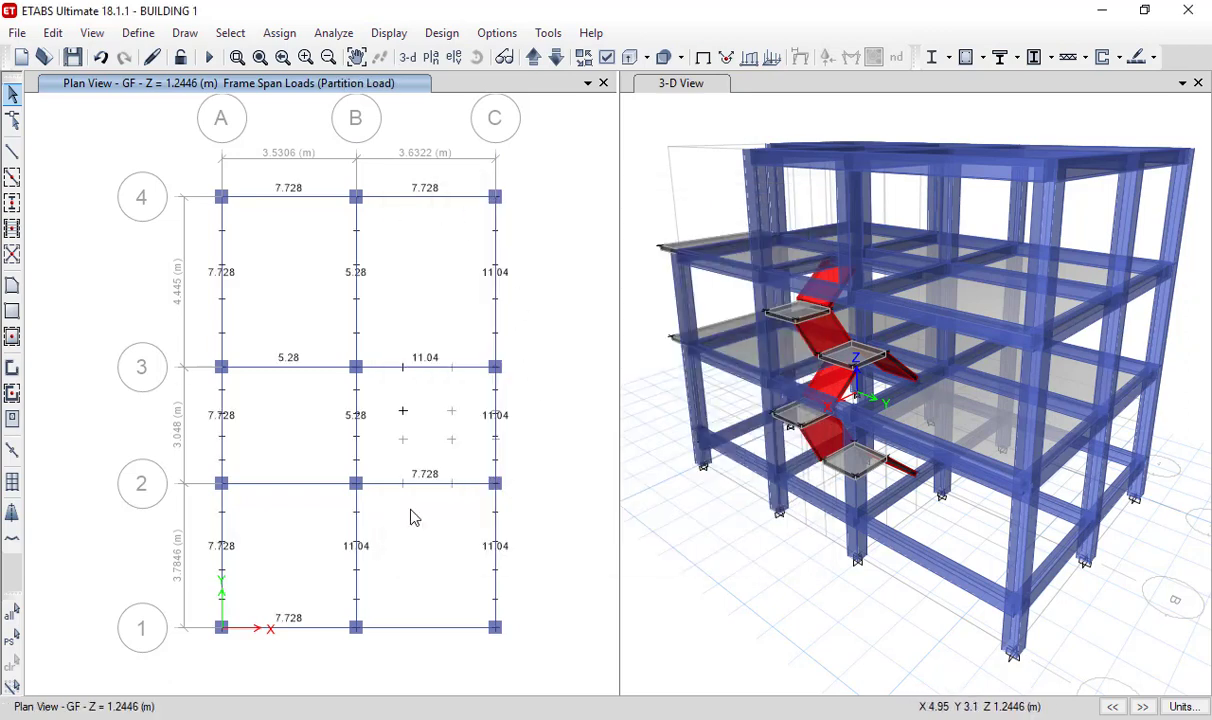
- Move the plan view up from GF through the reference planes and FF to SF, reviewing the partition loads on each floor
click(533, 58)
click(533, 58)
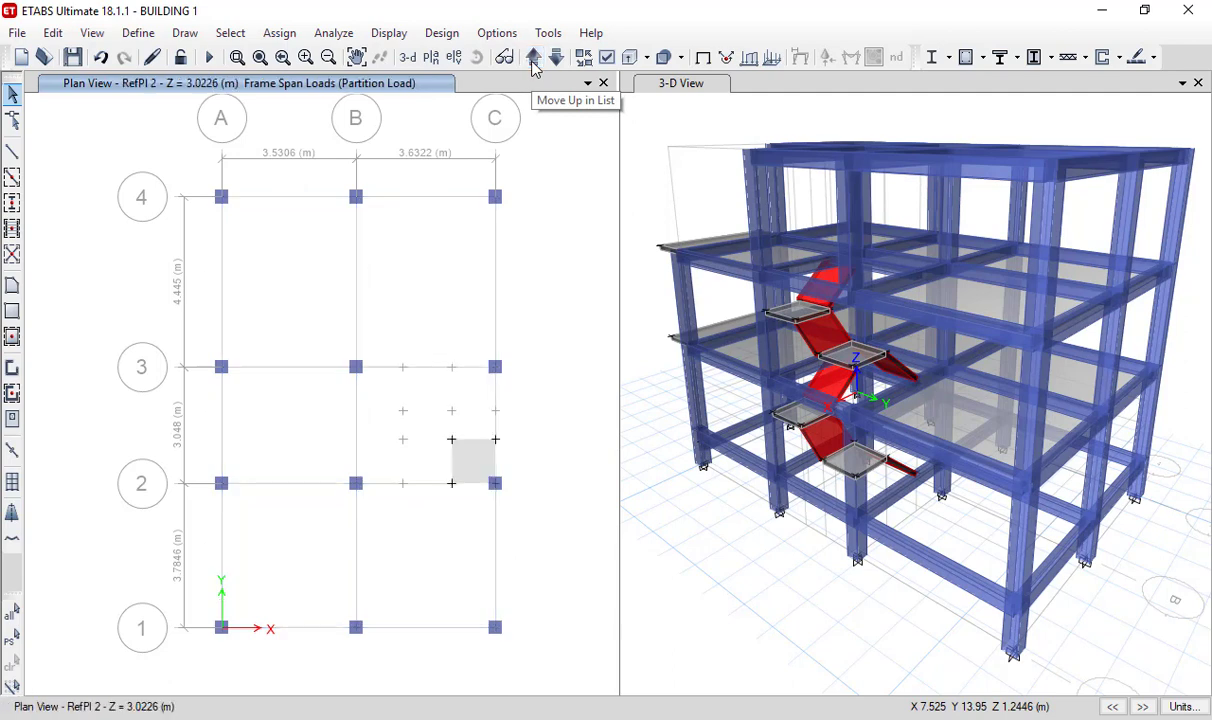
click(533, 58)
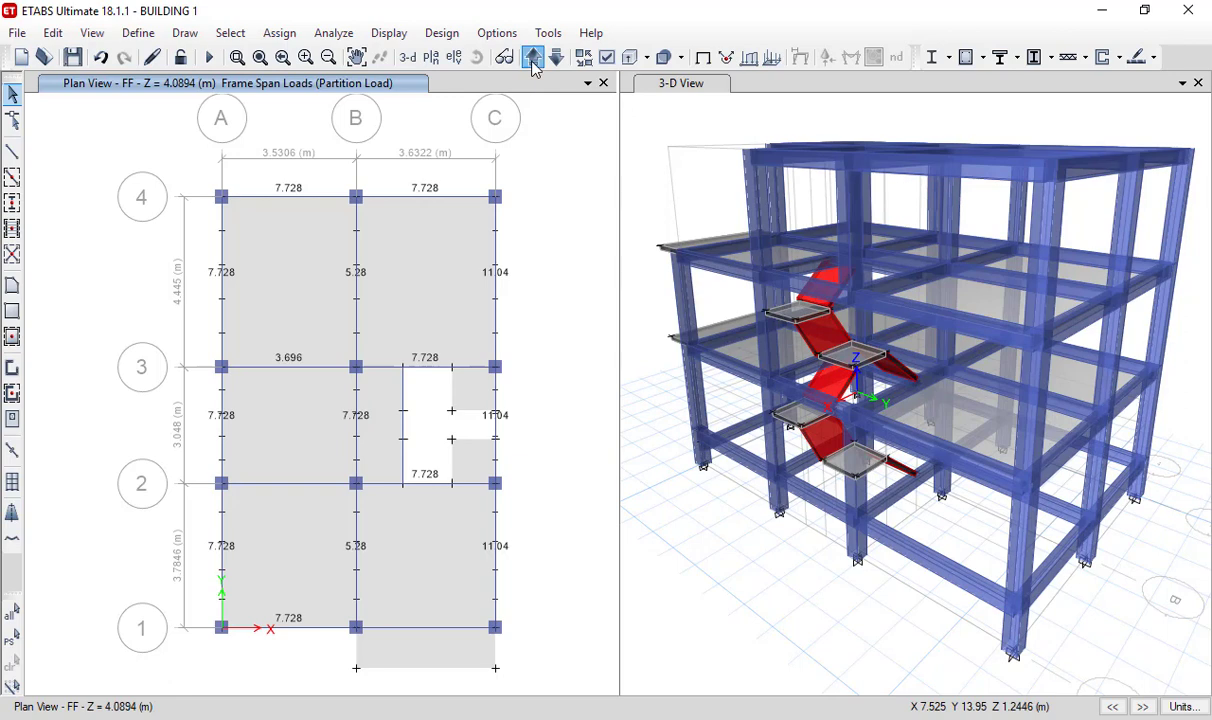
click(533, 58)
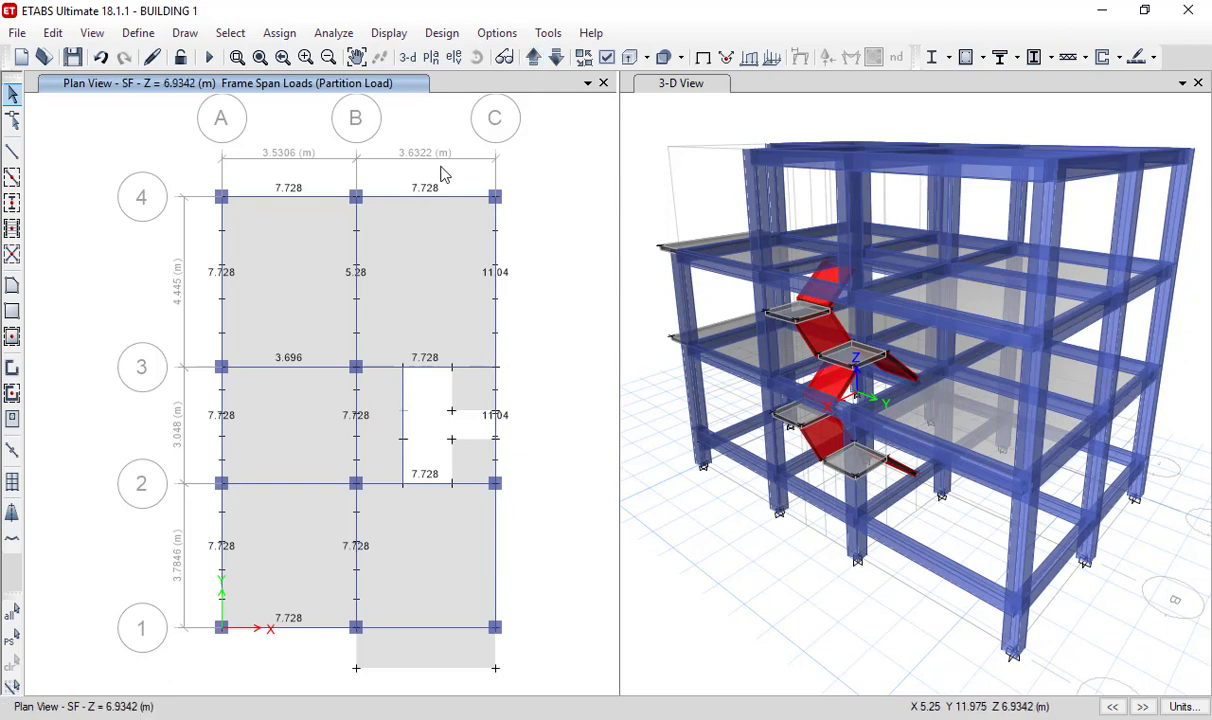